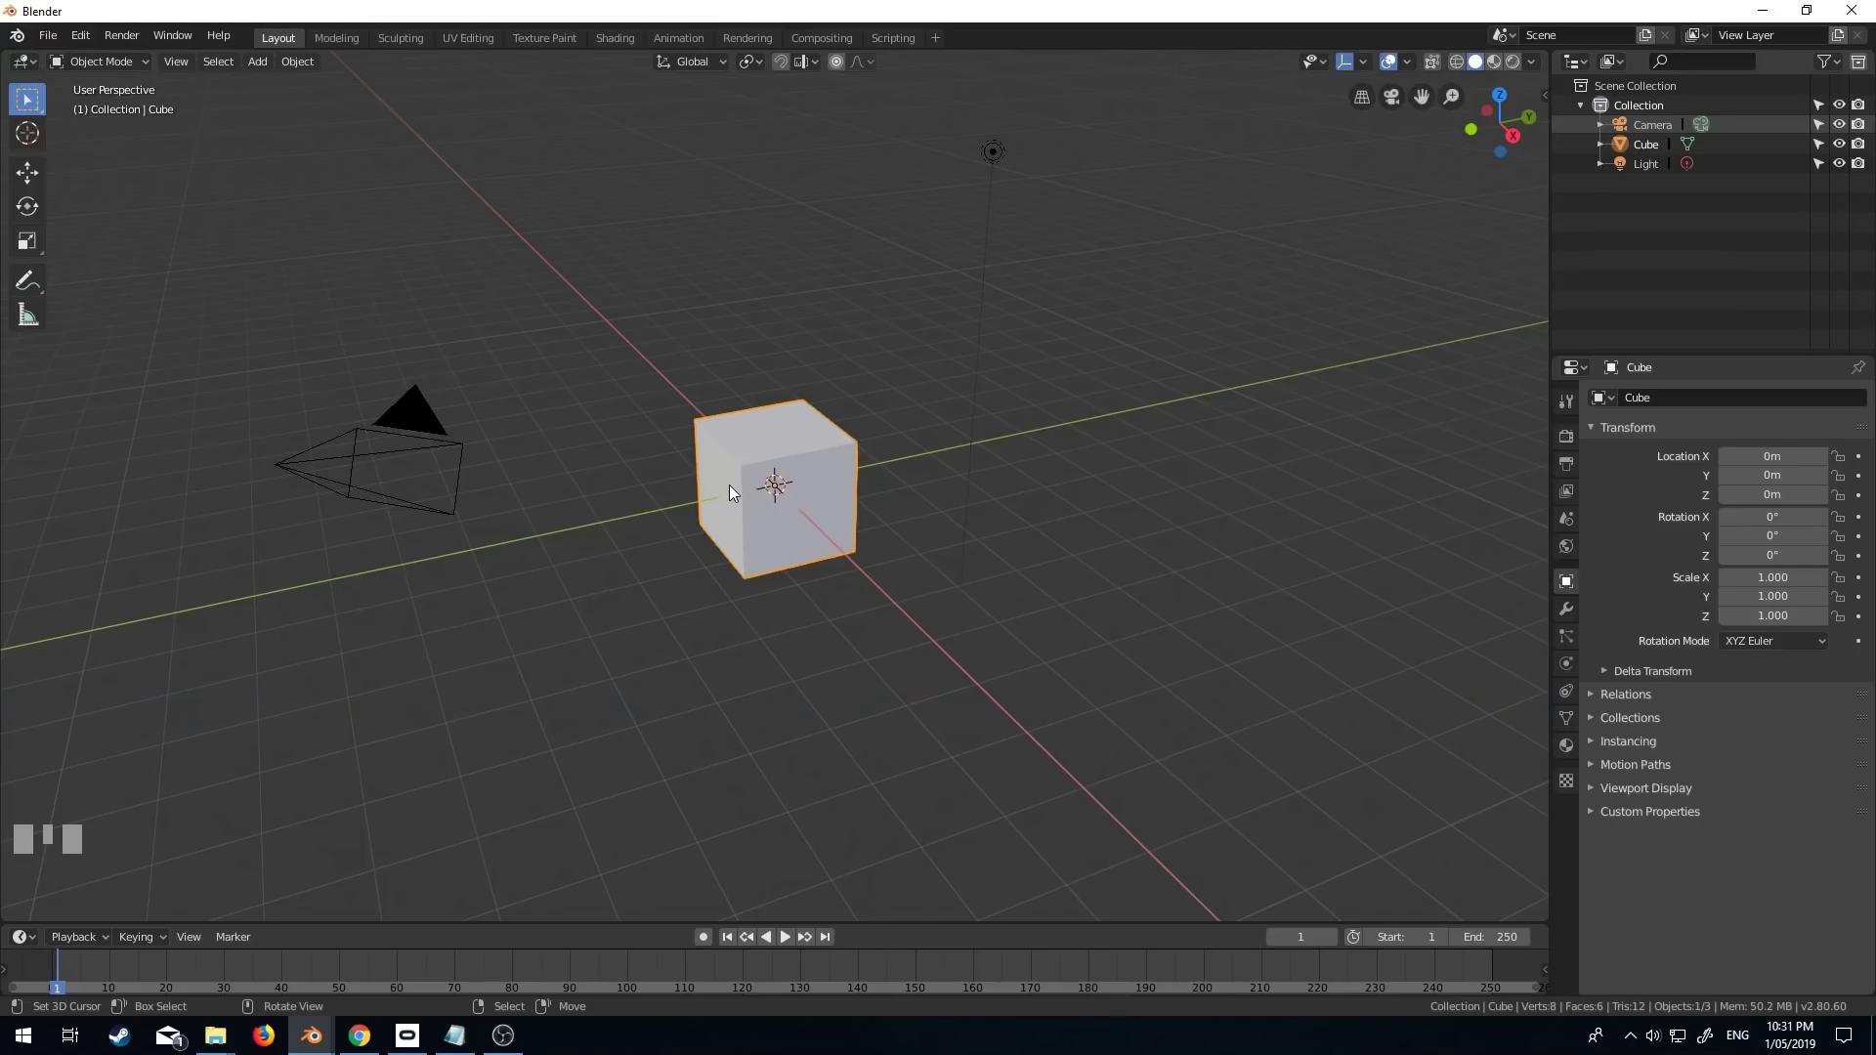
# Delete the default cube and add a mesh plane, viewed from the top
pyautogui.rightClick(725, 478)
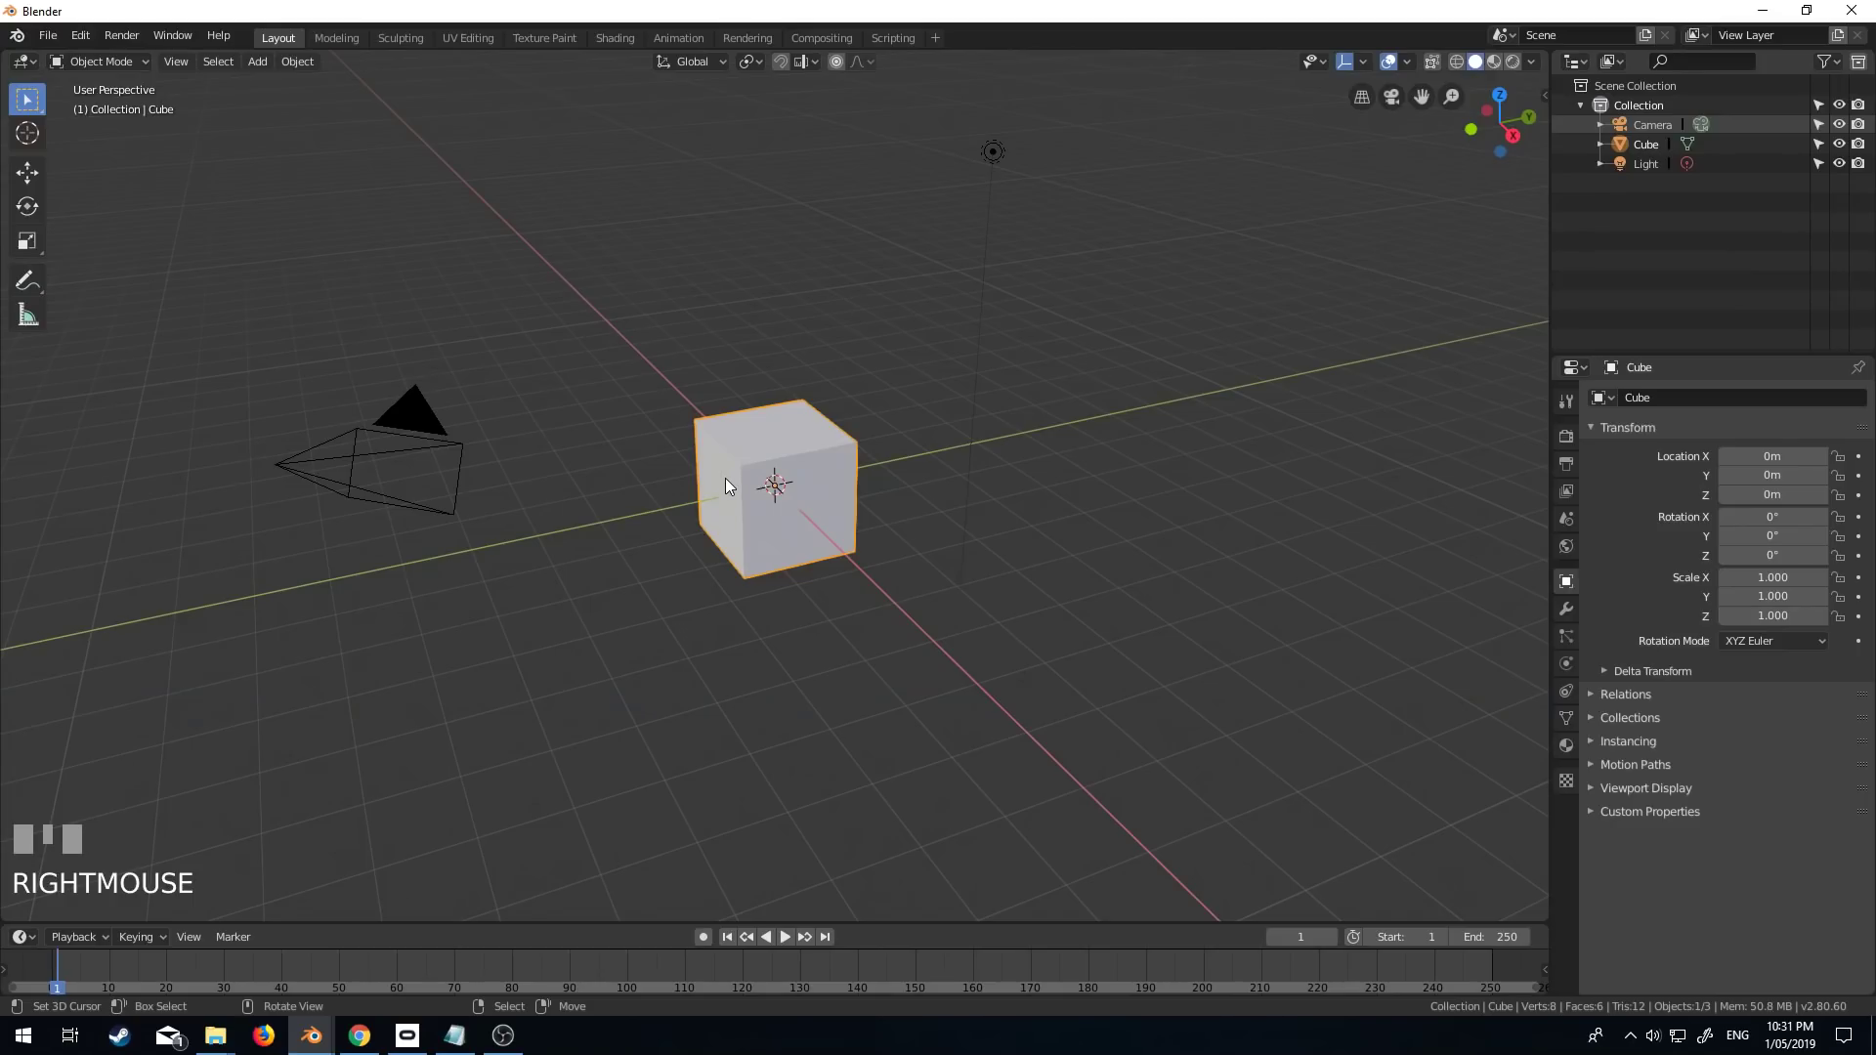
pyautogui.press('Delete')
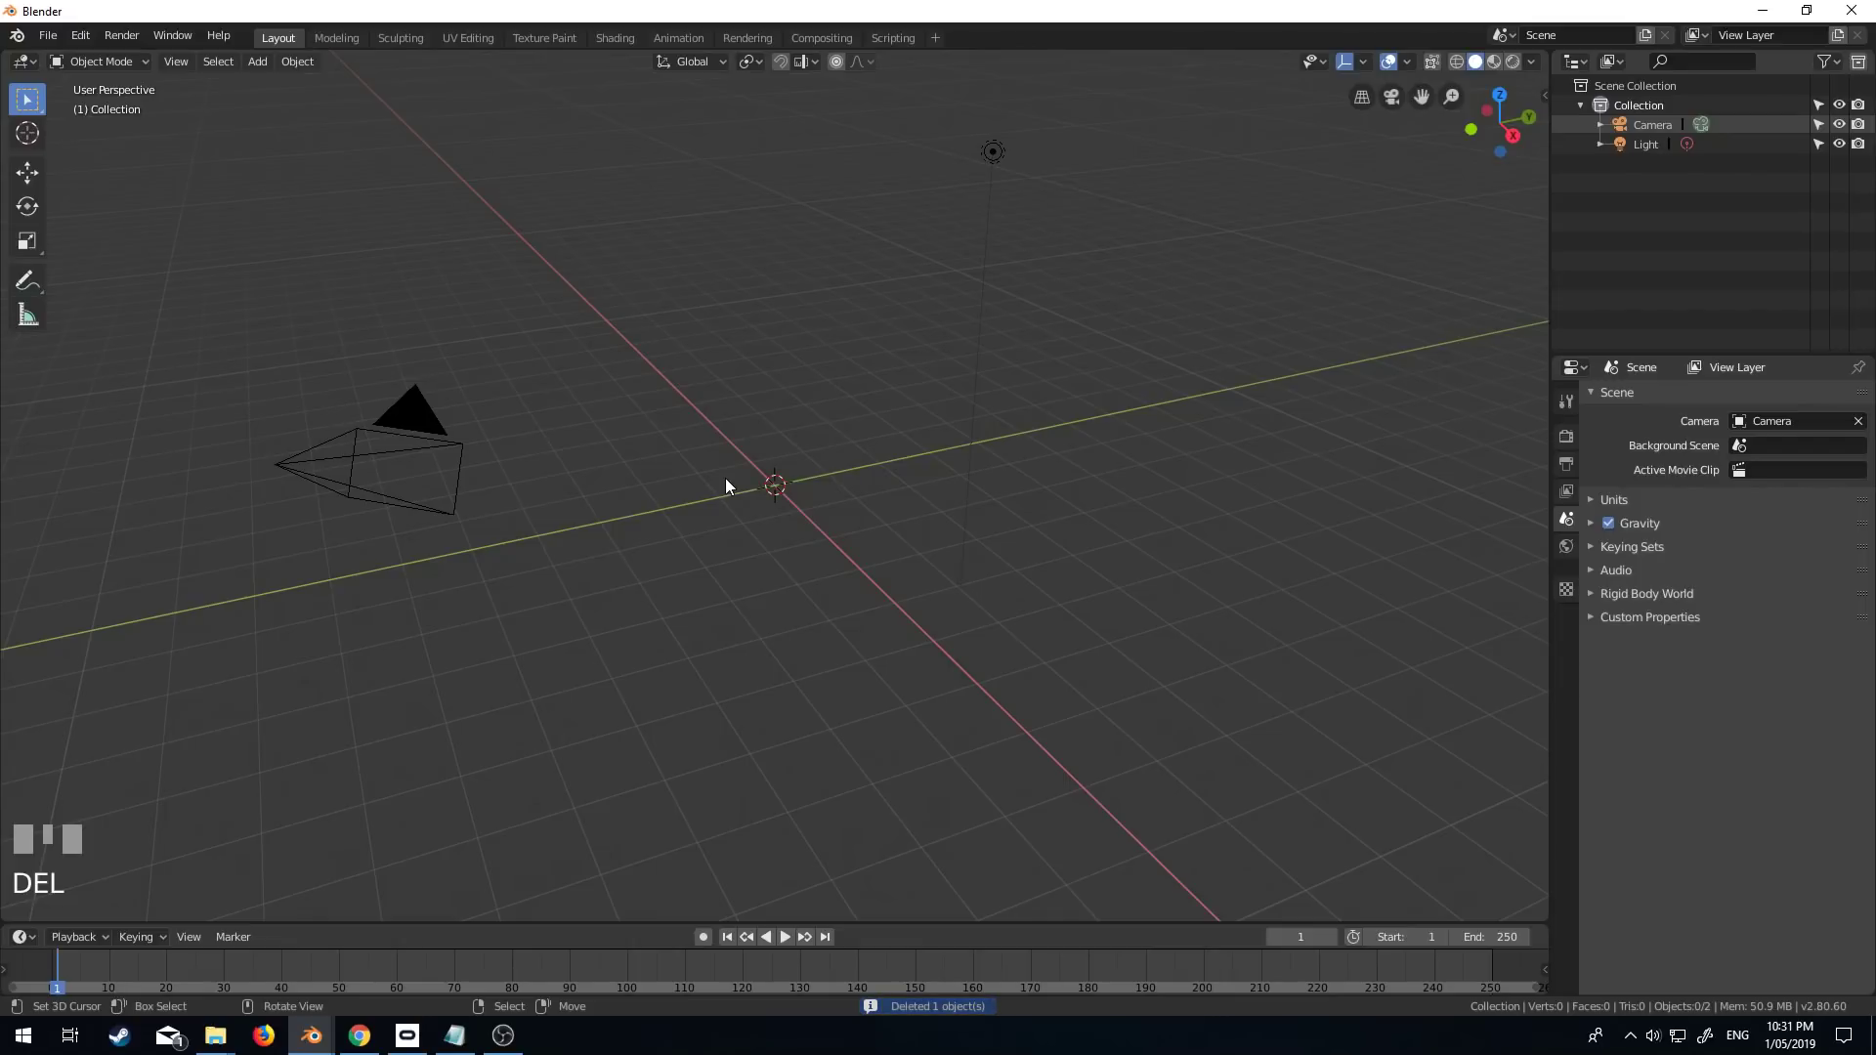
pyautogui.press('KP_7')
pyautogui.scroll(3, 741, 478)
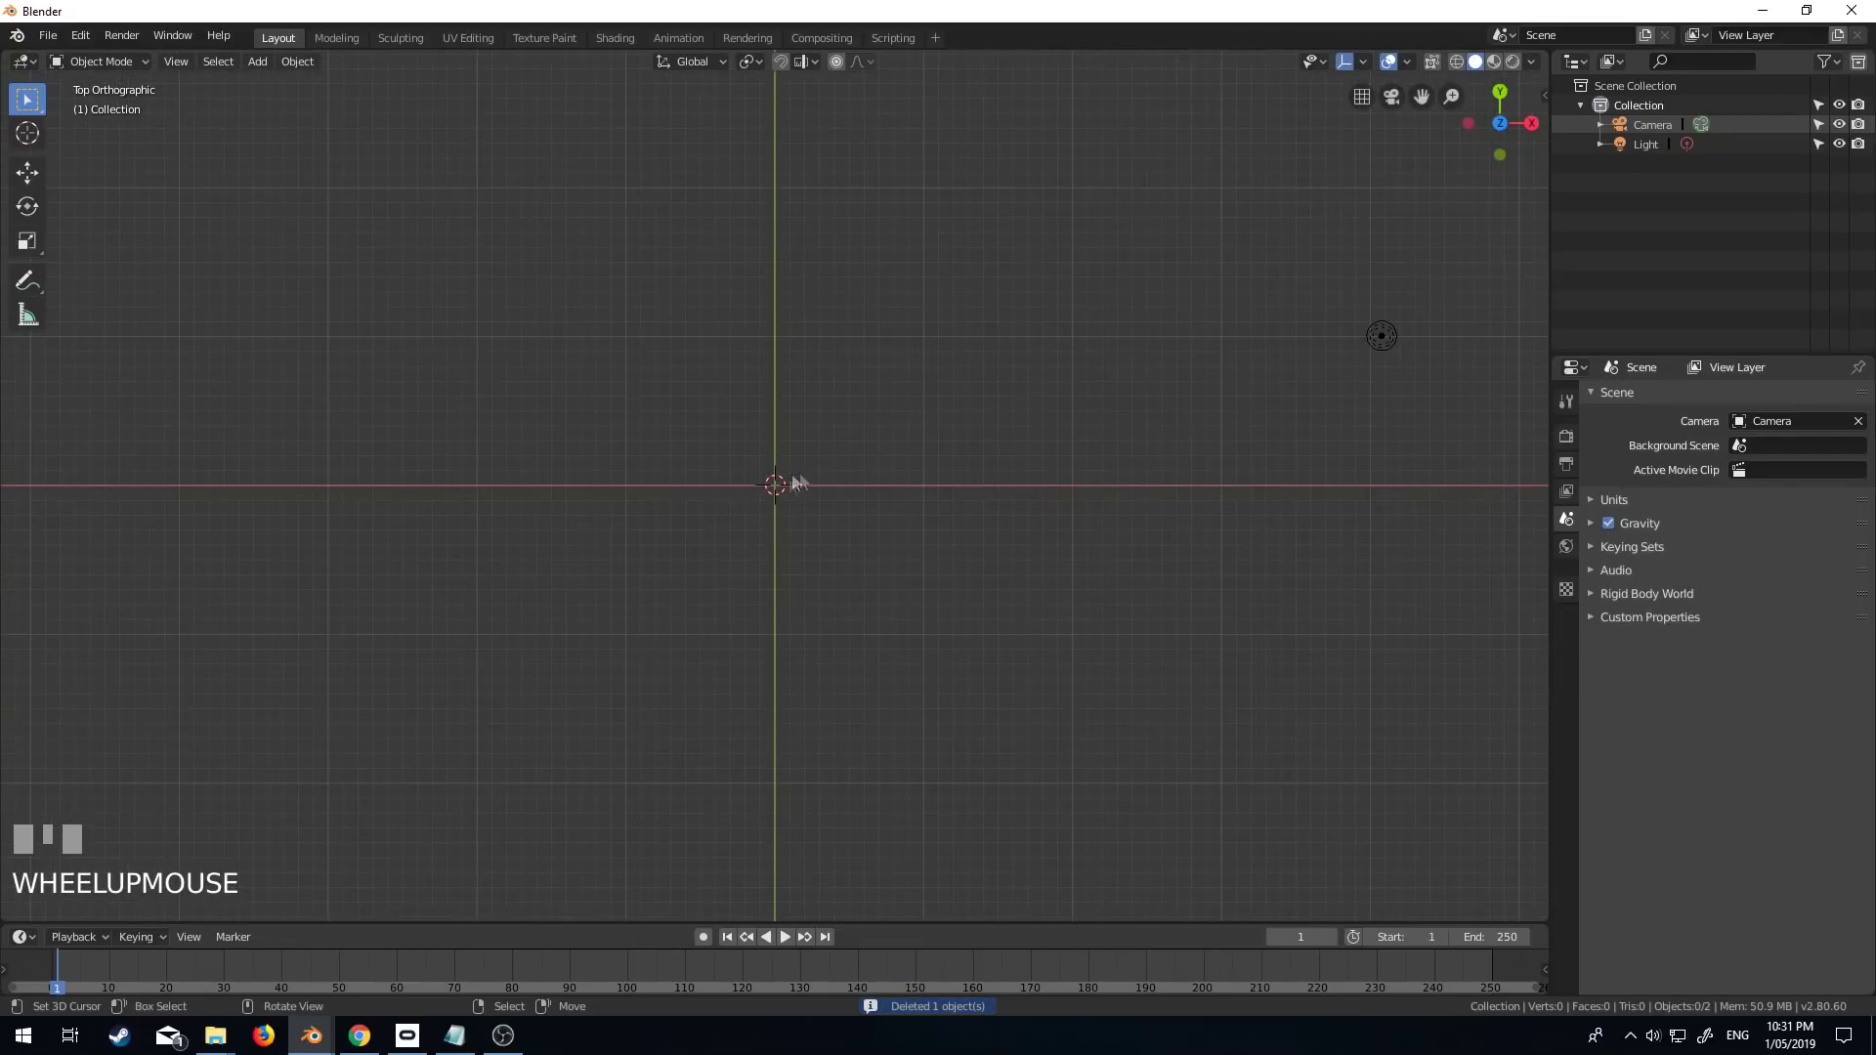
pyautogui.hotkey('shift', 'a')
pyautogui.moveTo(797, 485)
pyautogui.click(908, 489)
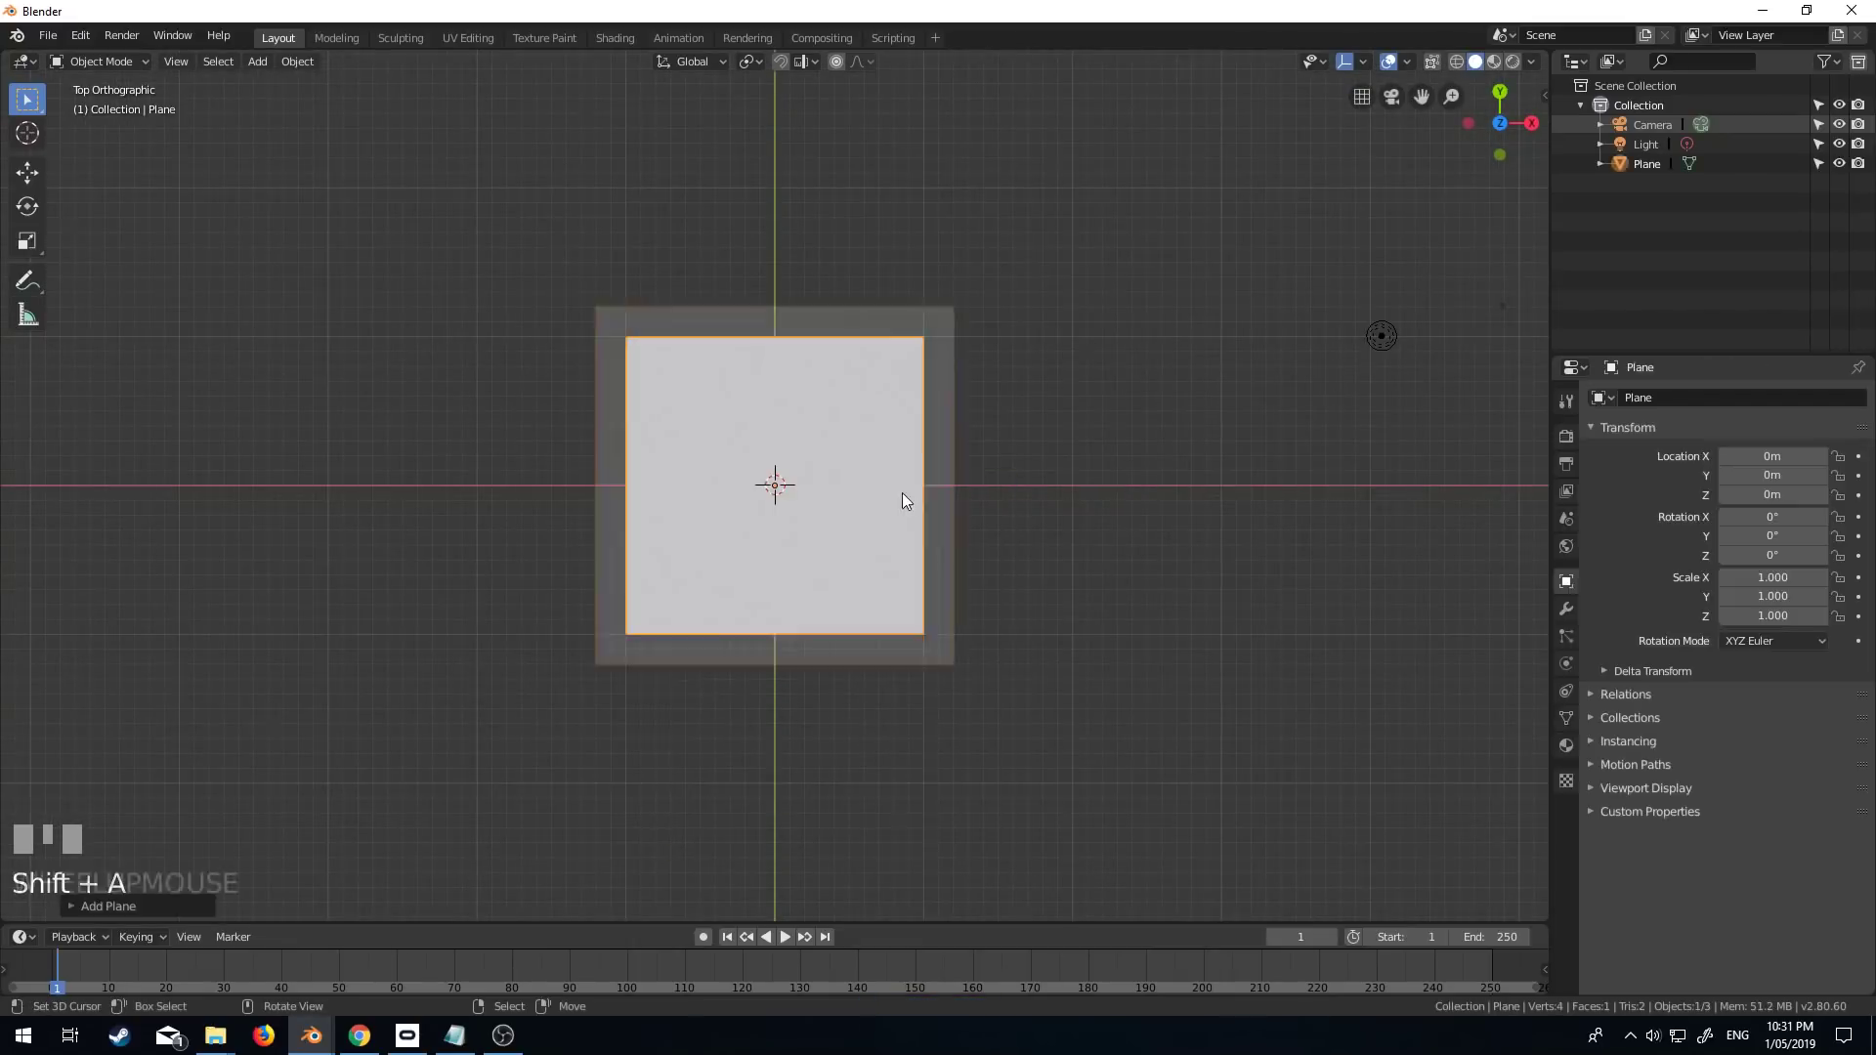
pyautogui.scroll(1, 938, 492)
# In Edit Mode, scale the plane along X into a wide rectangle
pyautogui.press('Tab')
pyautogui.press('s')
pyautogui.press('x')
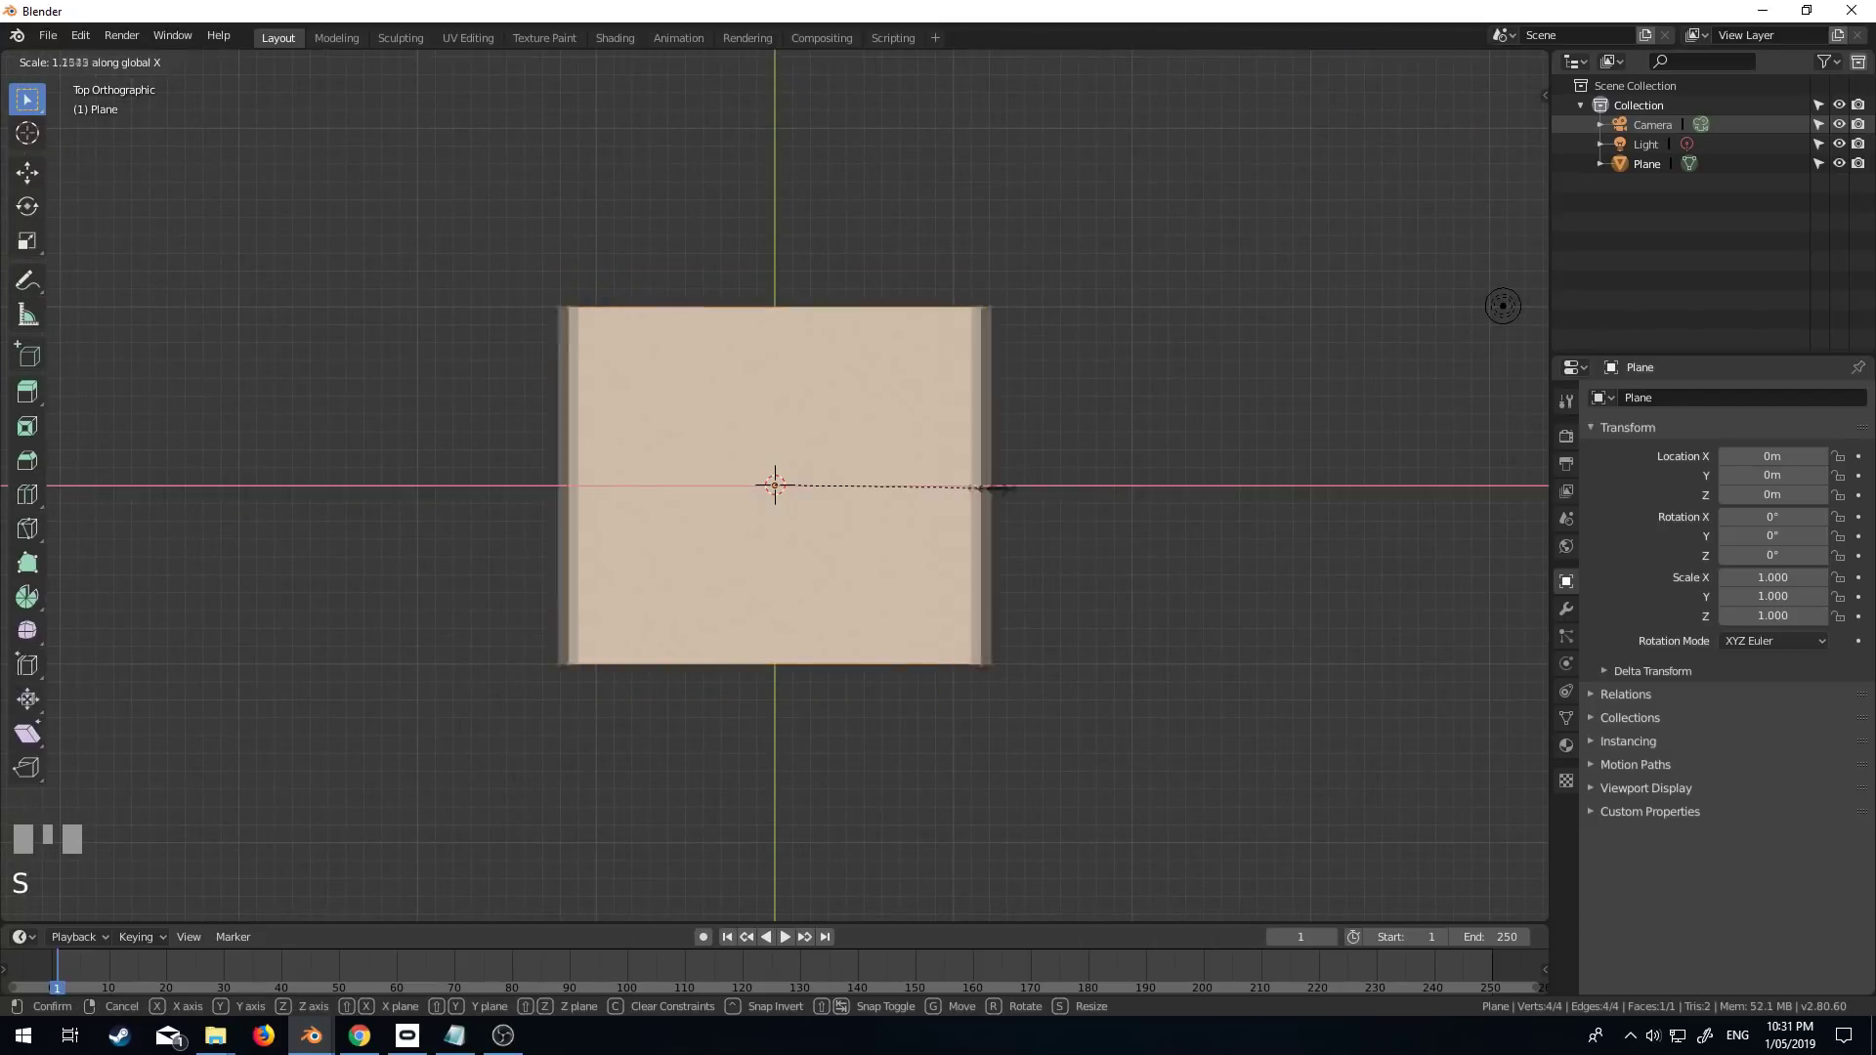
pyautogui.click(1110, 486)
pyautogui.press('Tab')
pyautogui.press('Tab')
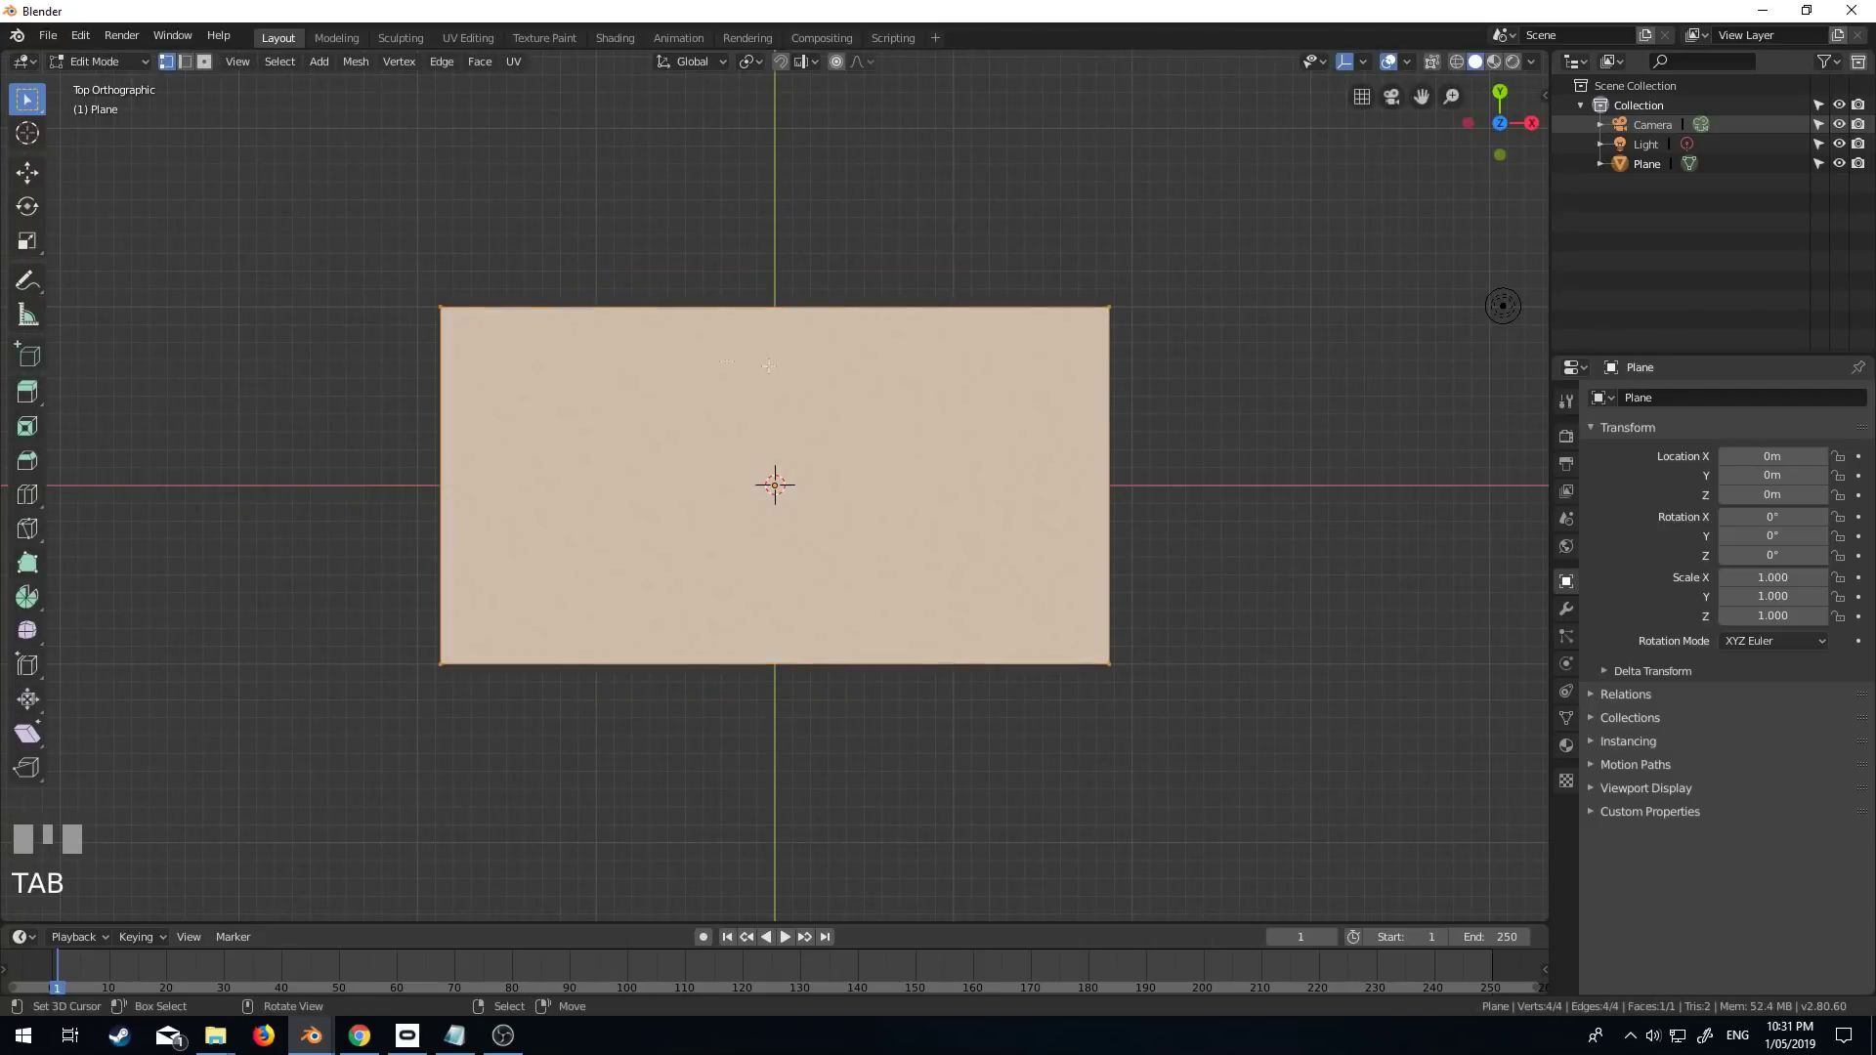
# Inset the rectangle, then add a vertical loop cut near the right and bevel it into a band
pyautogui.press('i')
pyautogui.click(1146, 610)
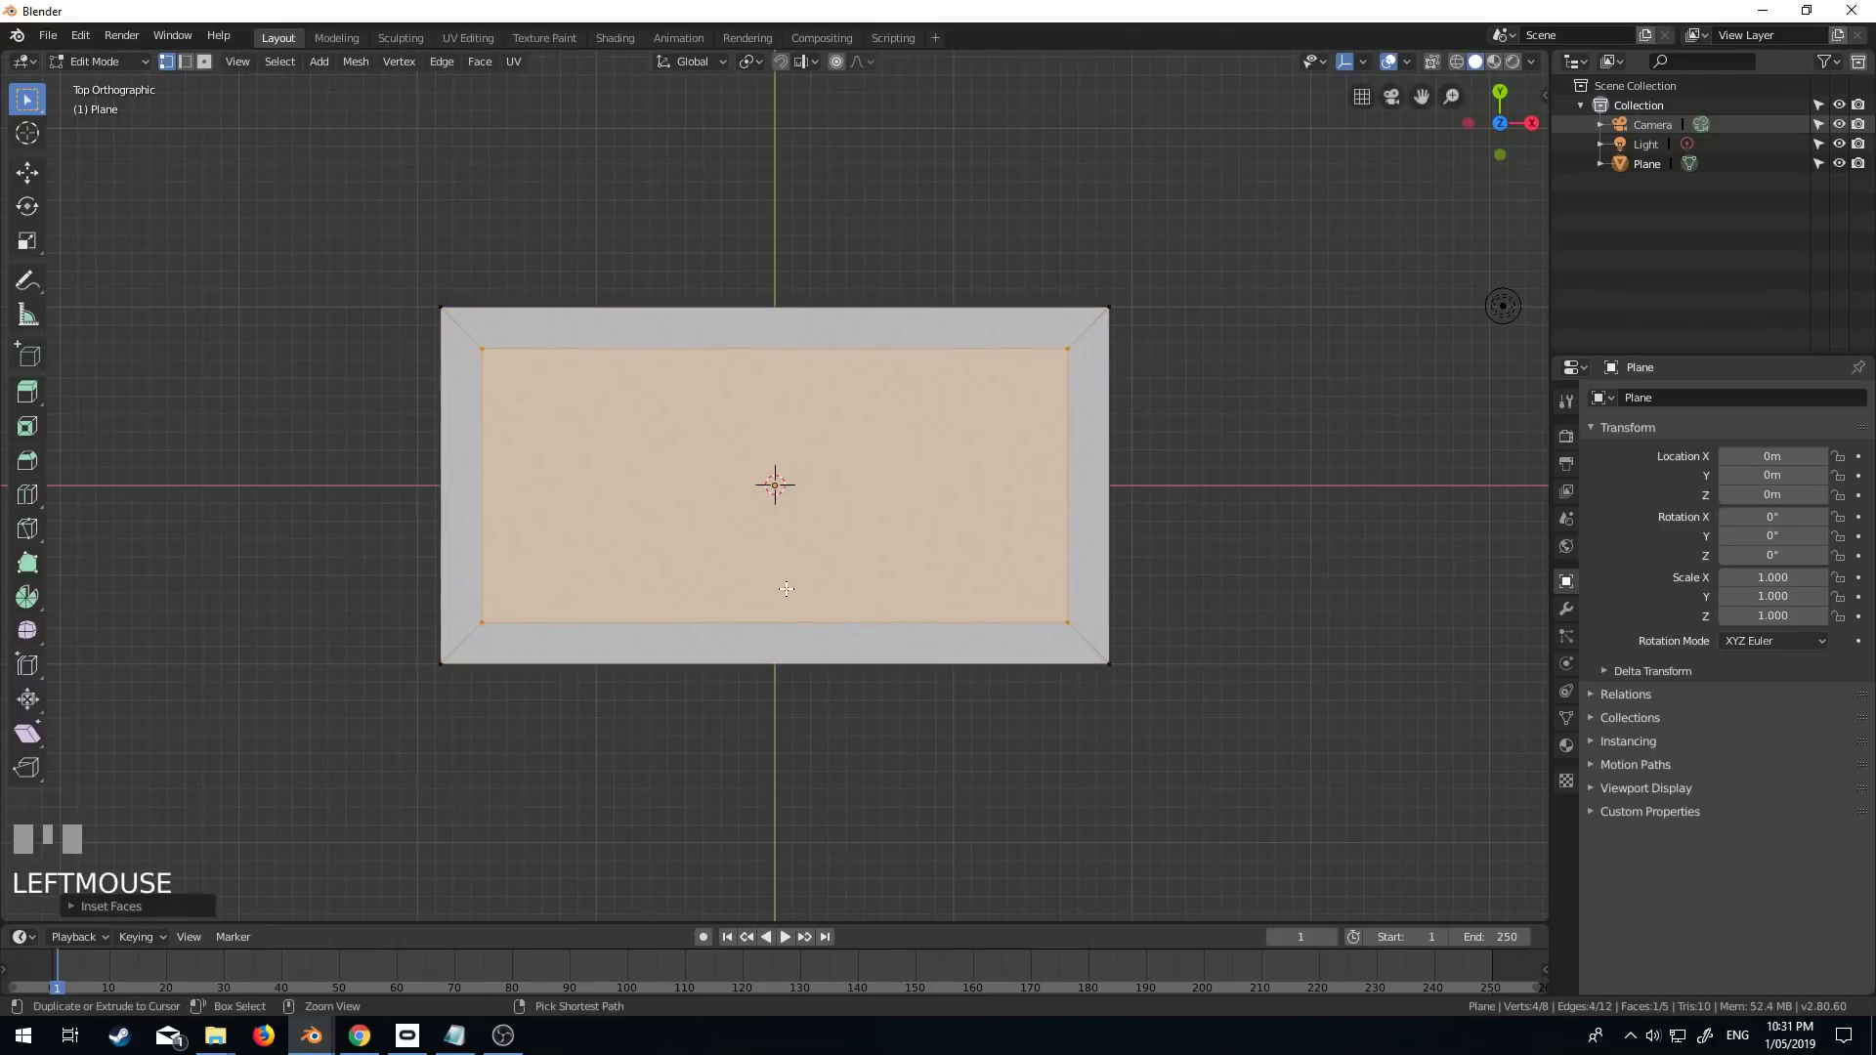
pyautogui.hotkey('ctrl', 'r')
pyautogui.click(747, 645)
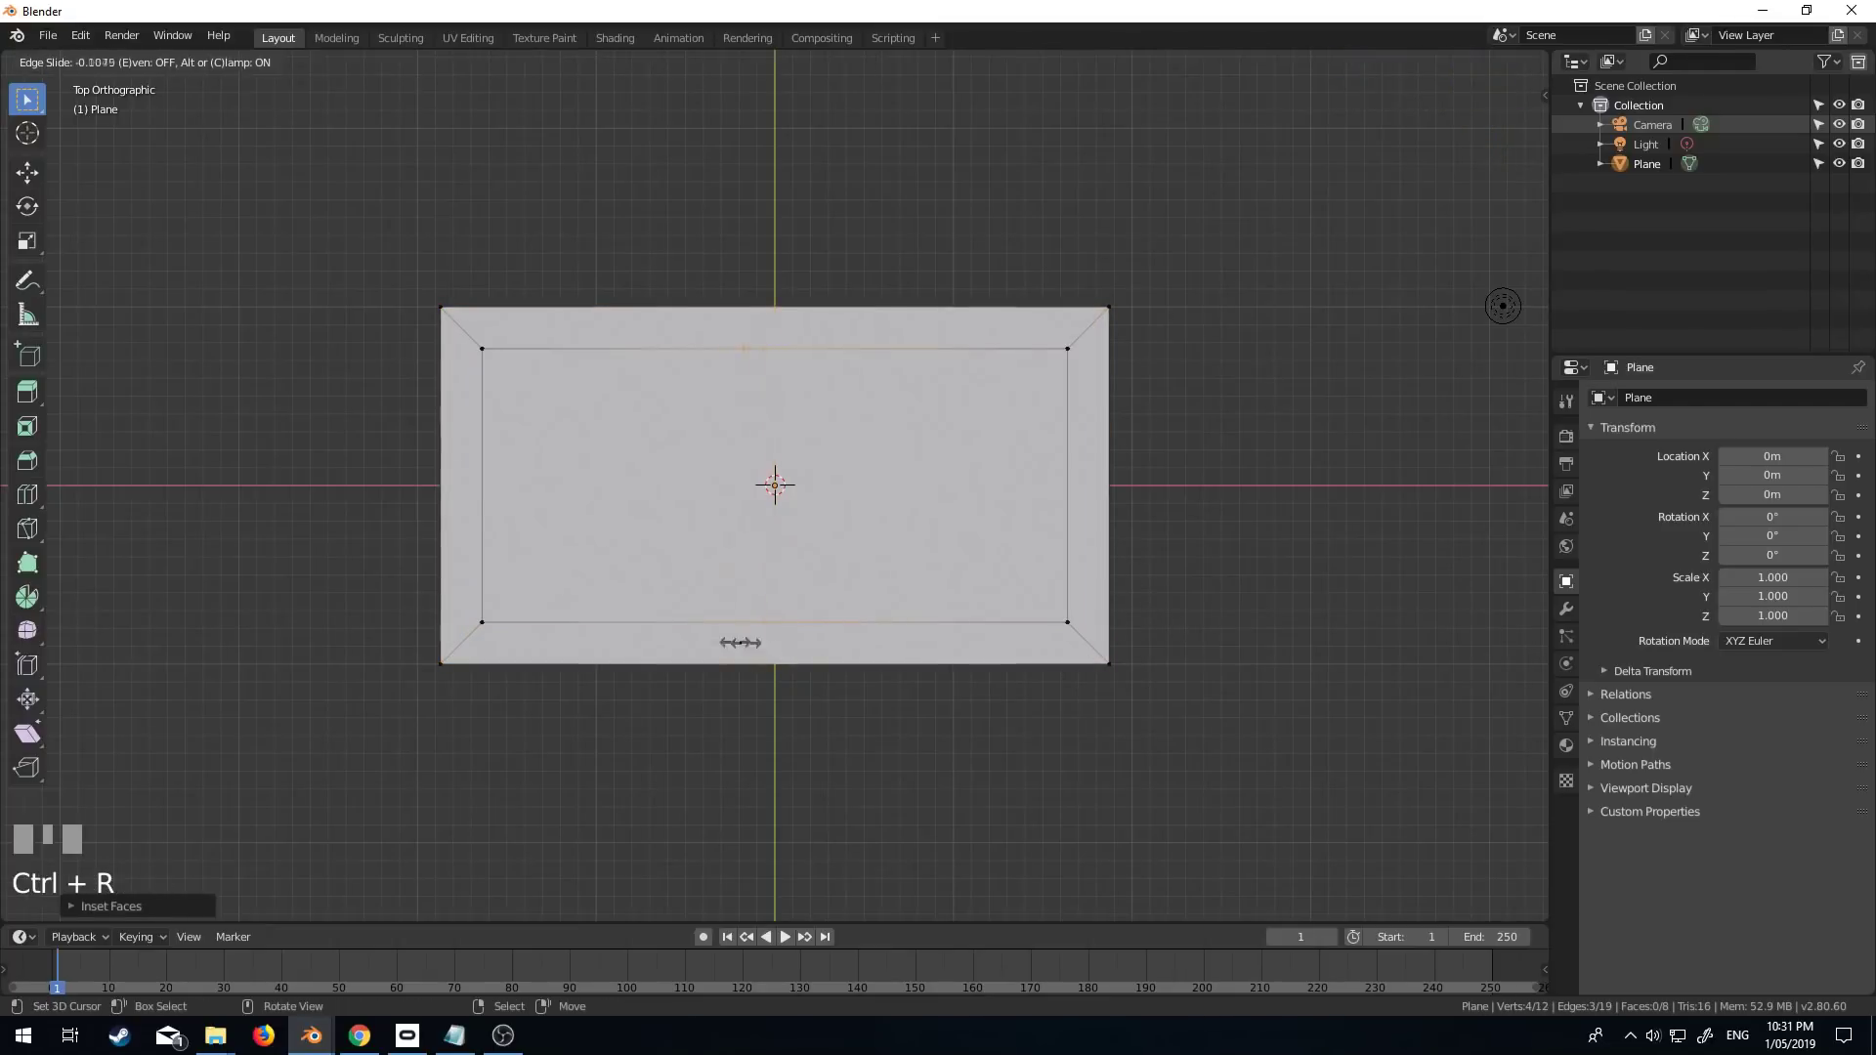
pyautogui.click(950, 648)
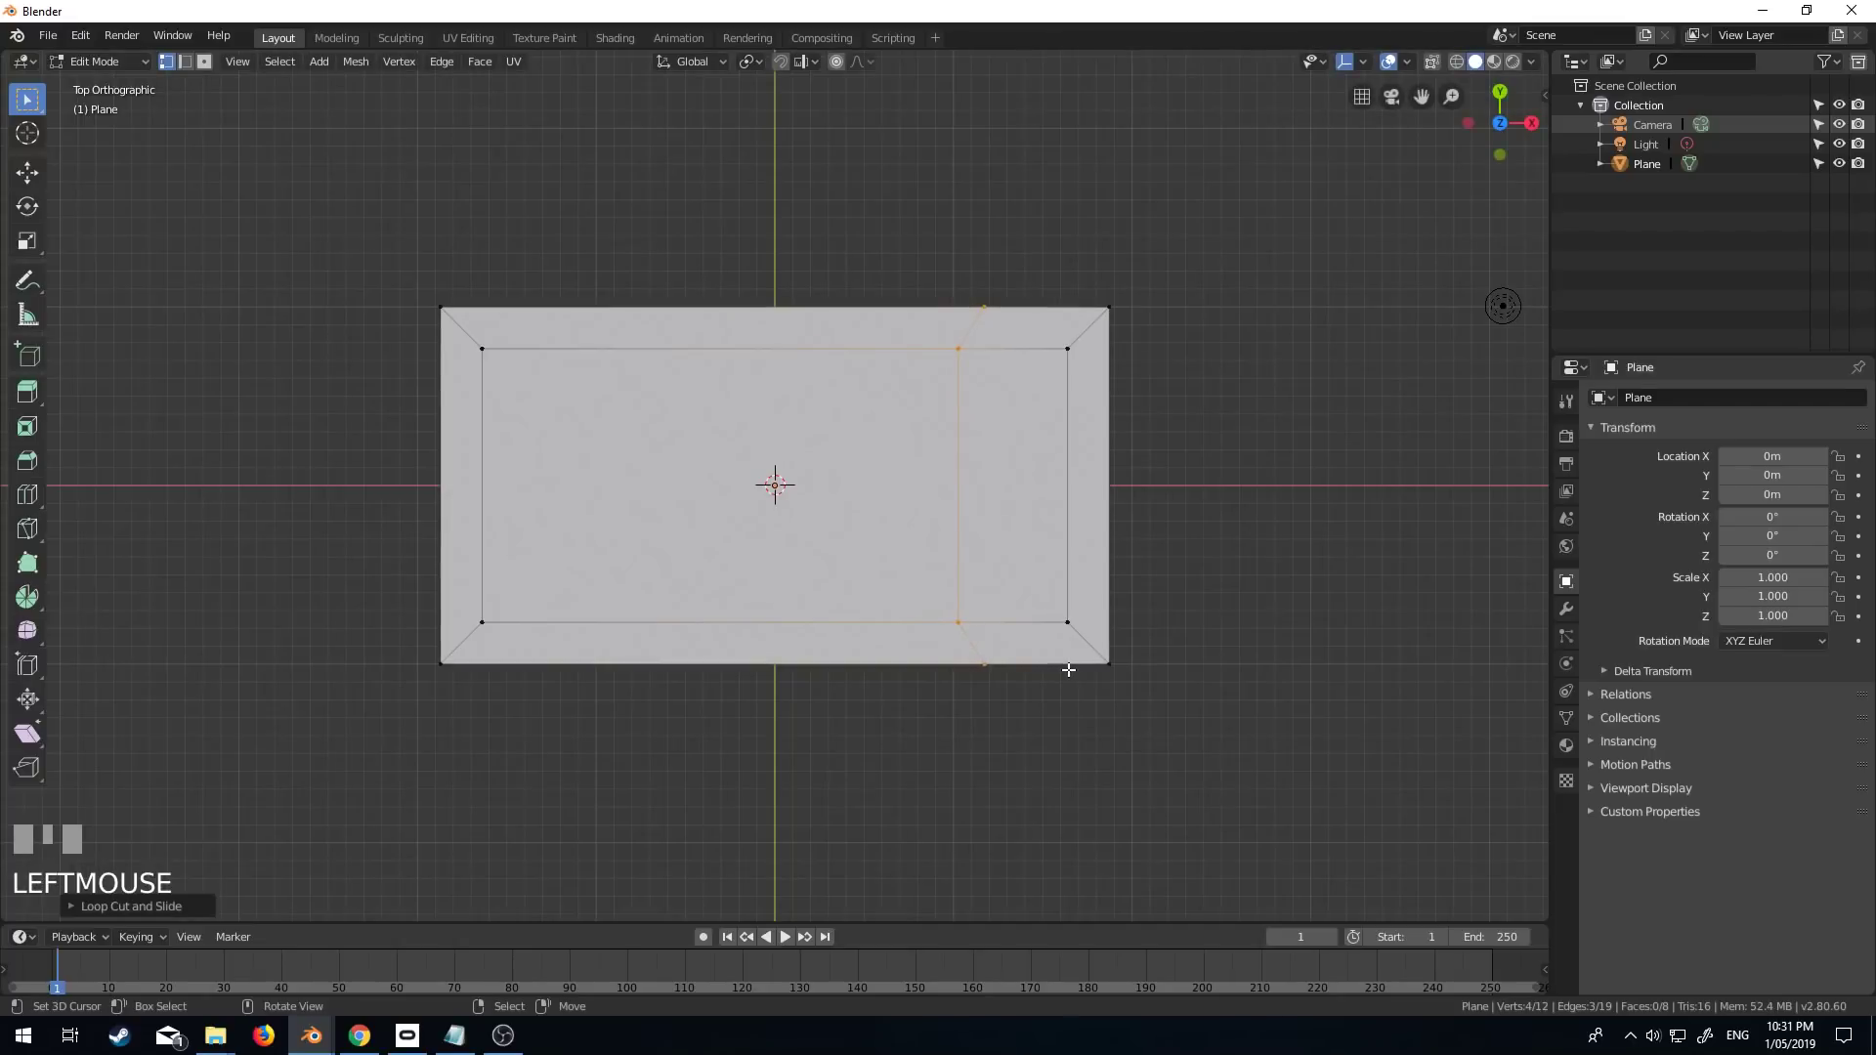
pyautogui.press('s')
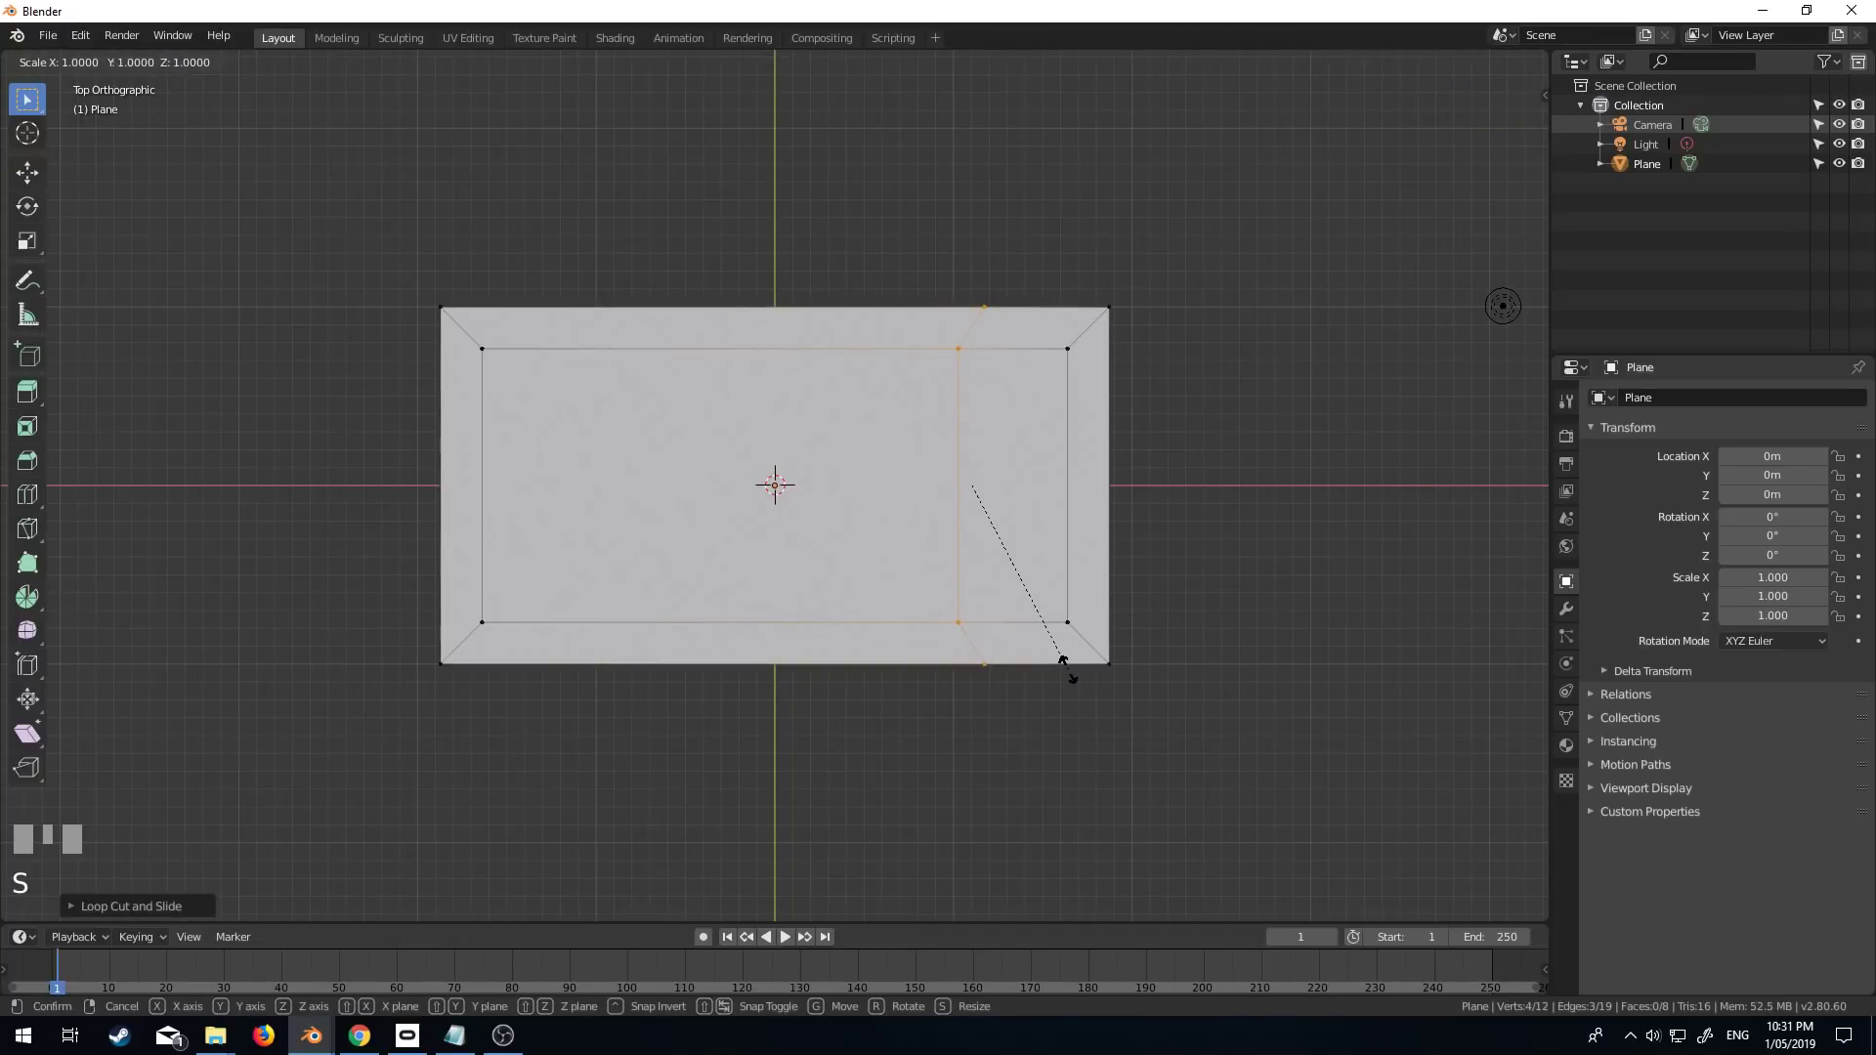
pyautogui.write('x')
pyautogui.write('0')
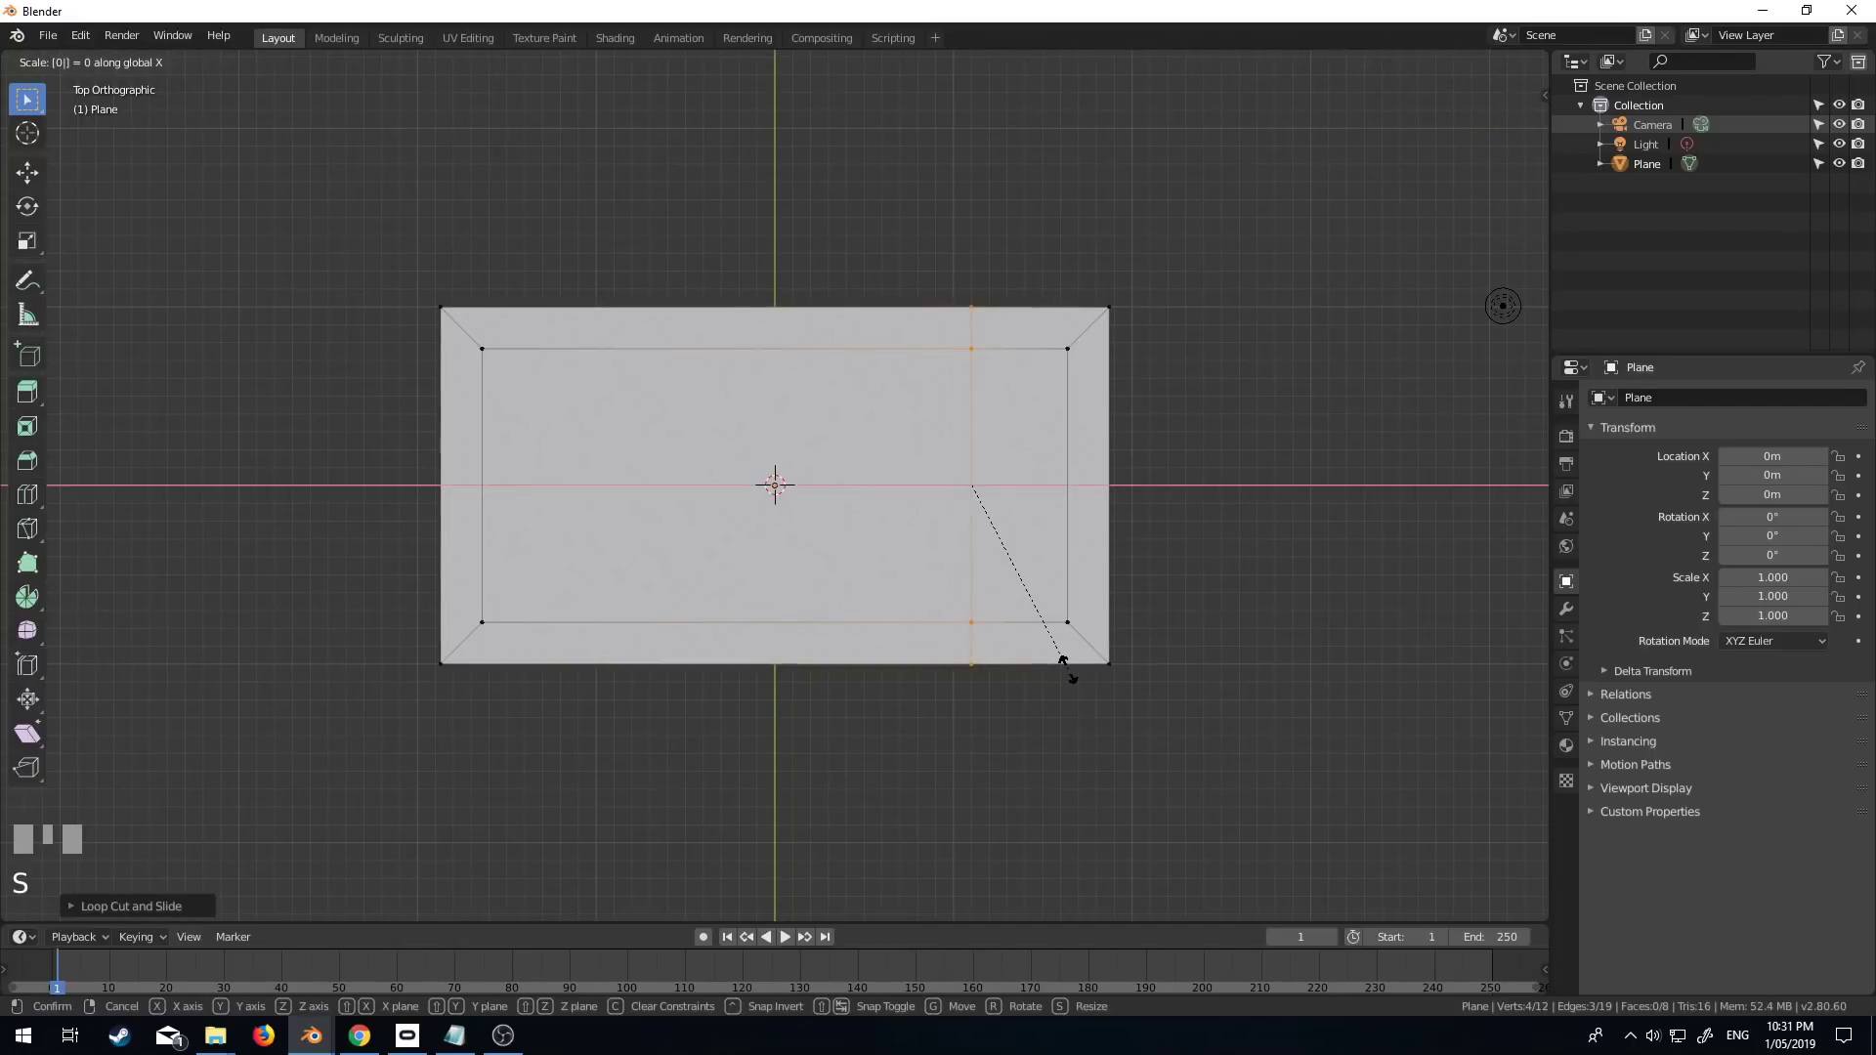
pyautogui.press('KP_Enter')
pyautogui.hotkey('ctrl', 'b')
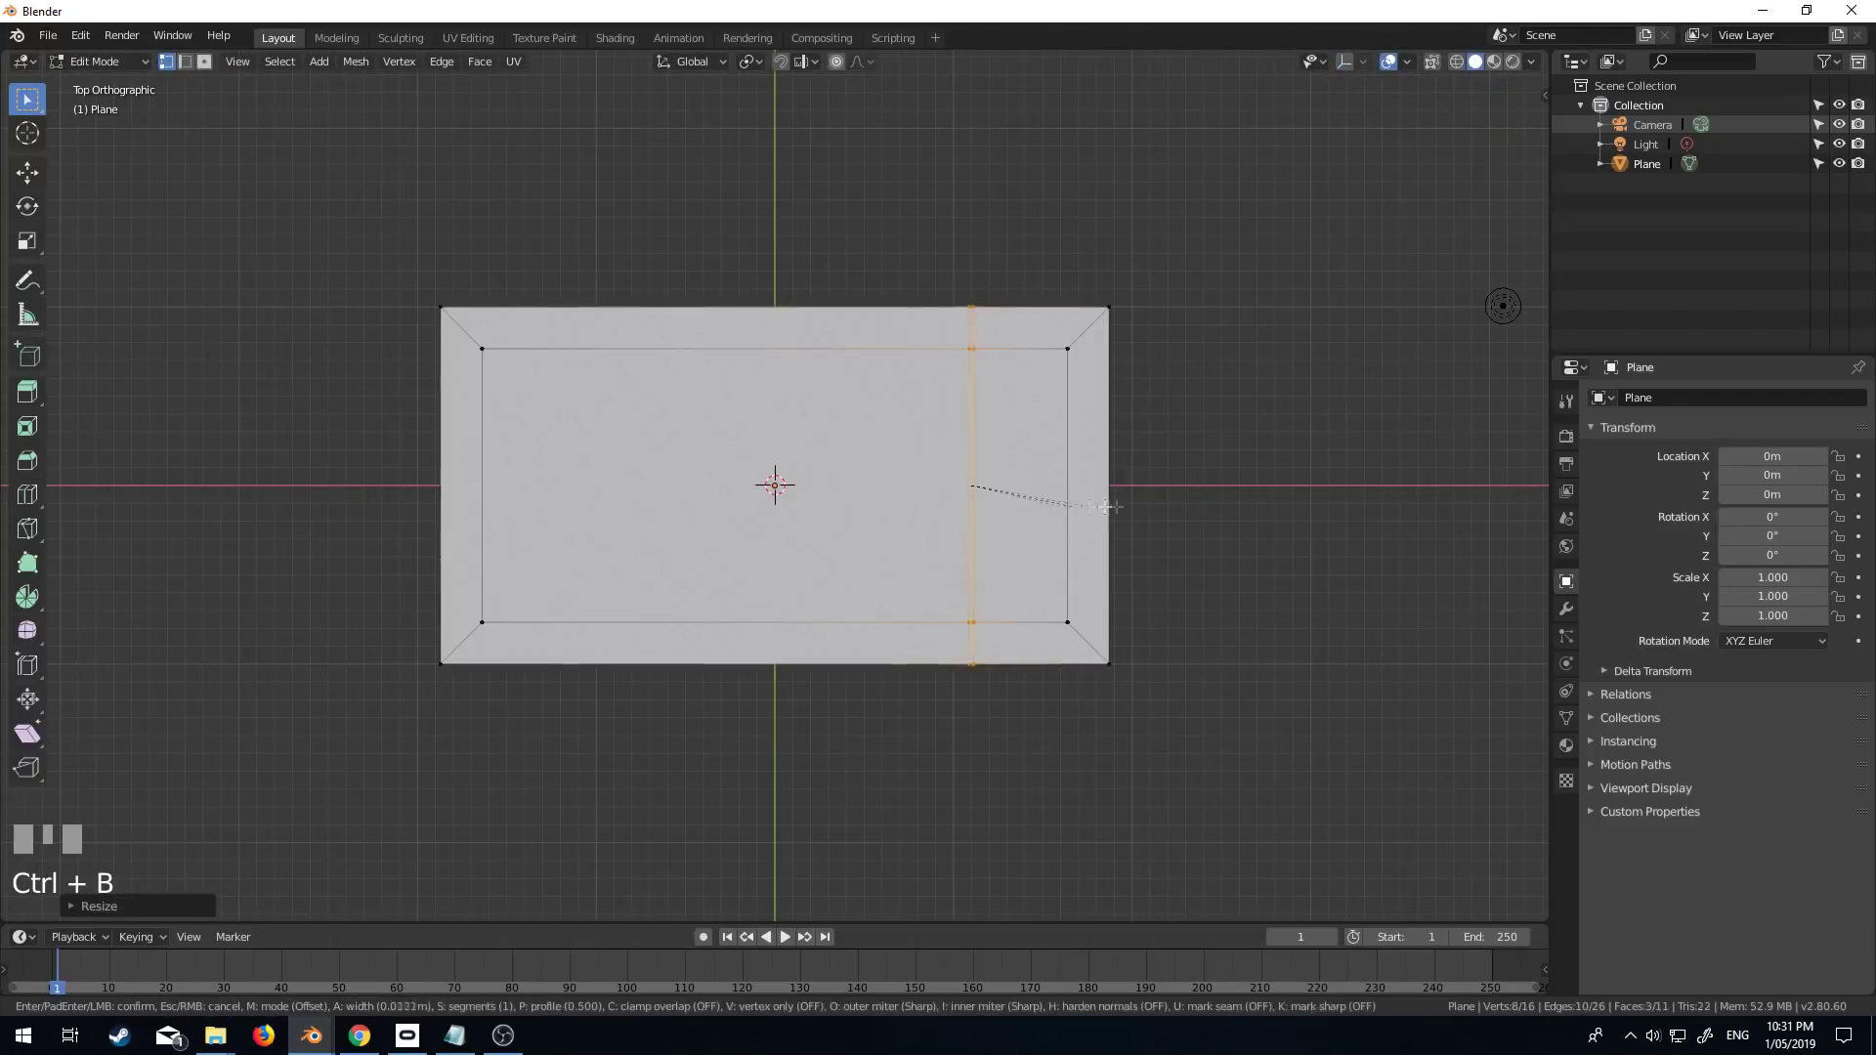
pyautogui.keyDown('shift'); pyautogui.click(1314, 513); pyautogui.keyUp('shift')
# Delete the inner faces and the band face, leaving a frame with a gap
pyautogui.click(203, 61)
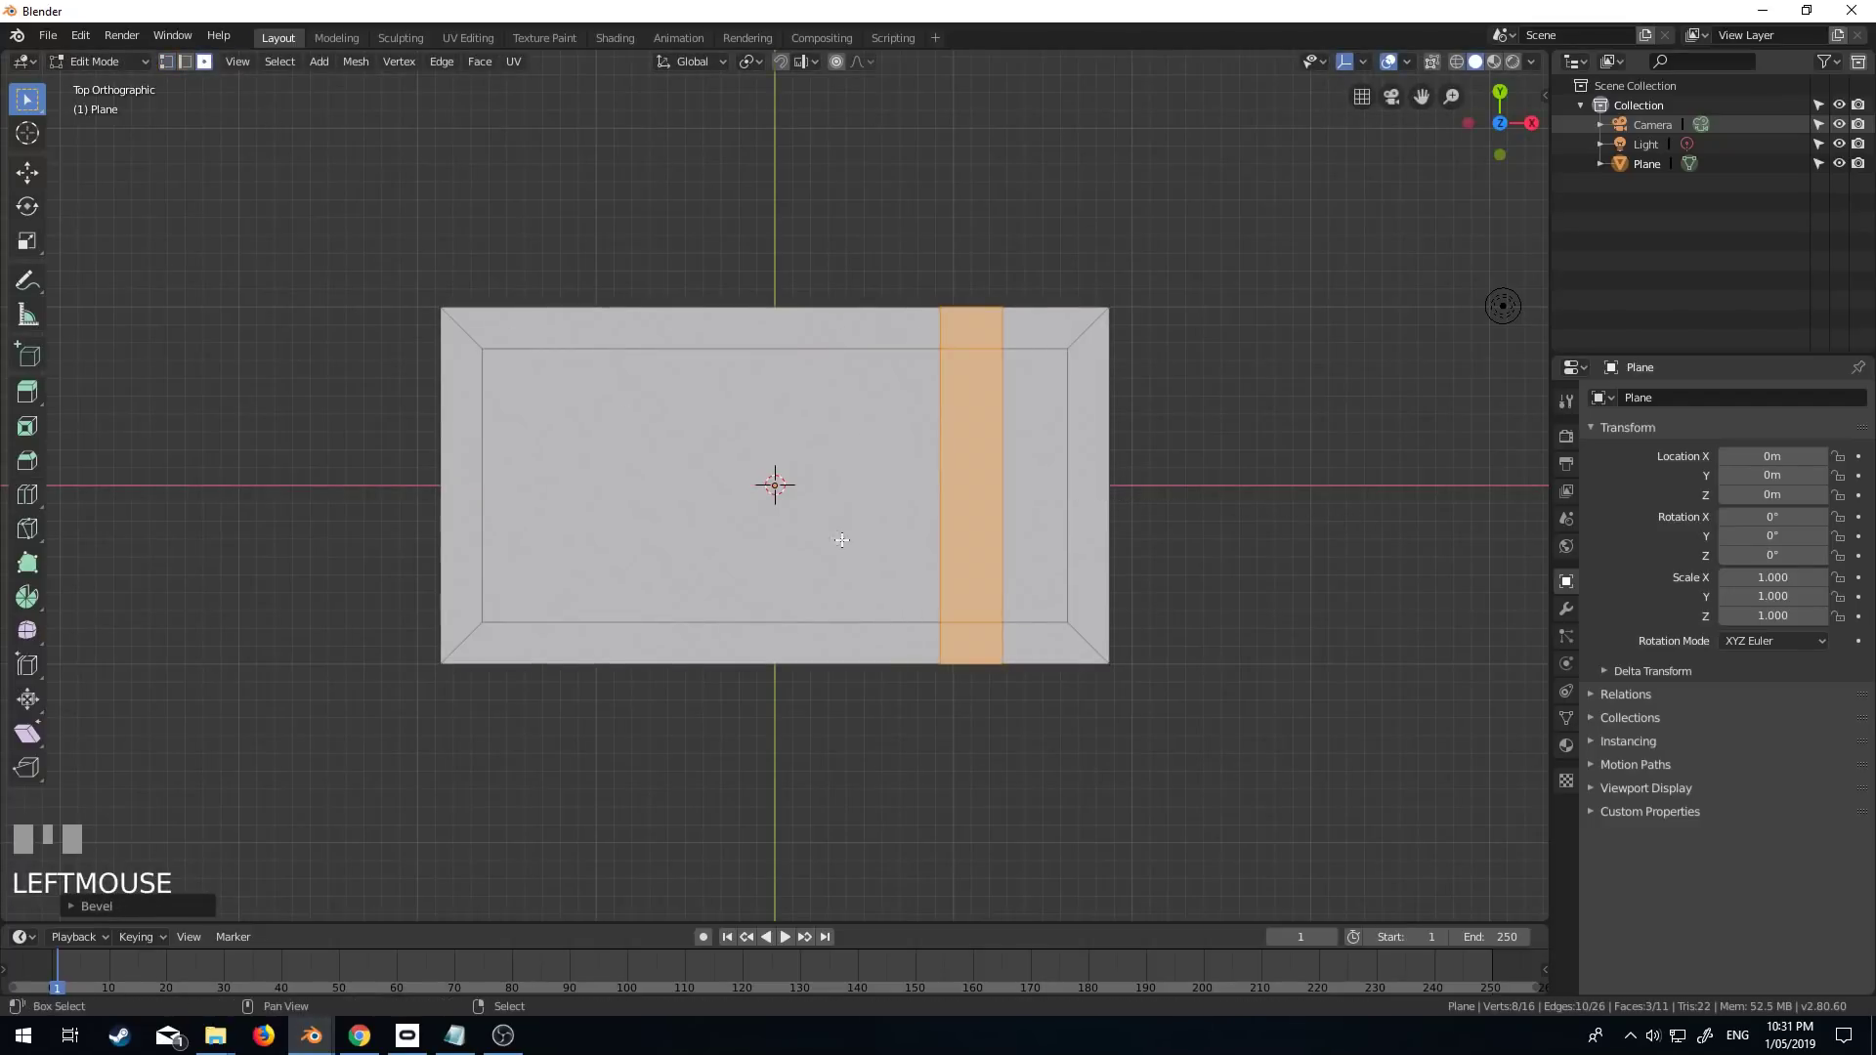
pyautogui.keyDown('shift'); pyautogui.rightClick(841, 537); pyautogui.keyUp('shift')
pyautogui.keyDown('shift'); pyautogui.rightClick(997, 507); pyautogui.keyUp('shift')
pyautogui.keyDown('shift'); pyautogui.rightClick(1036, 498); pyautogui.keyUp('shift')
pyautogui.keyDown('shift'); pyautogui.rightClick(963, 499); pyautogui.keyUp('shift')
pyautogui.press('Delete')
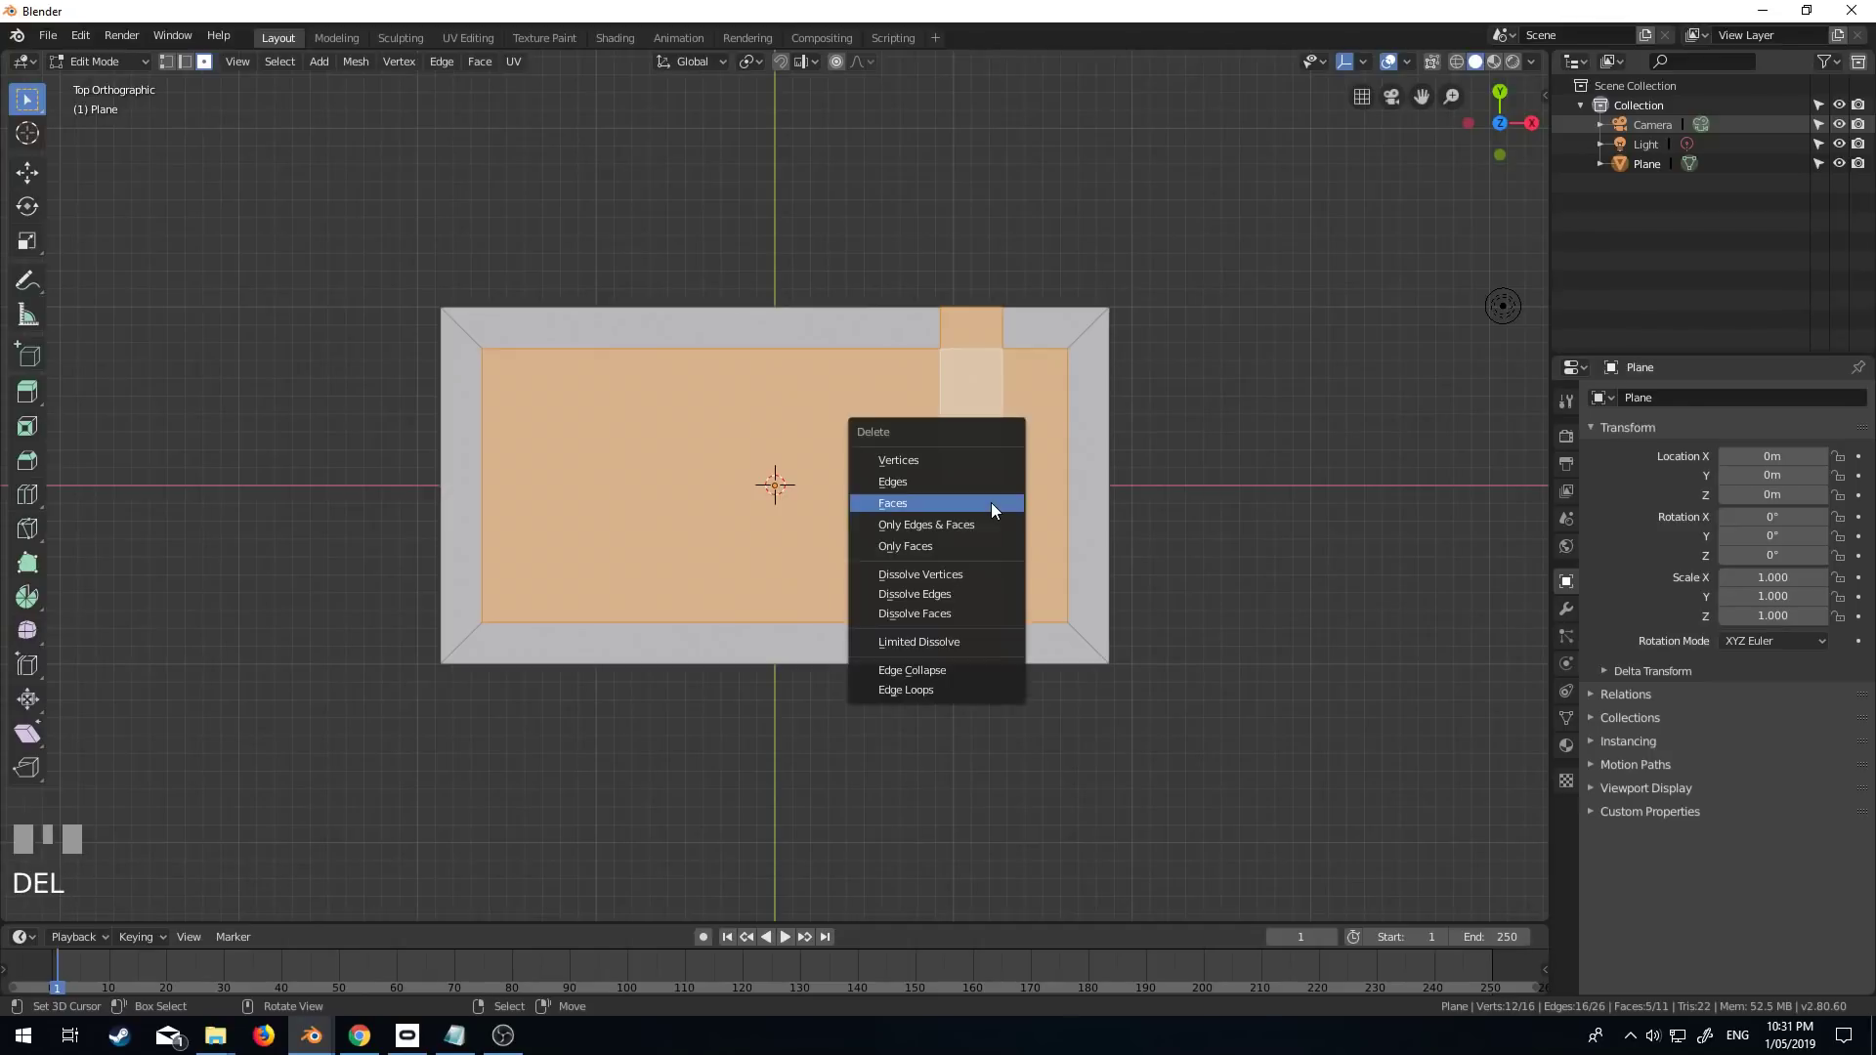
pyautogui.click(991, 503)
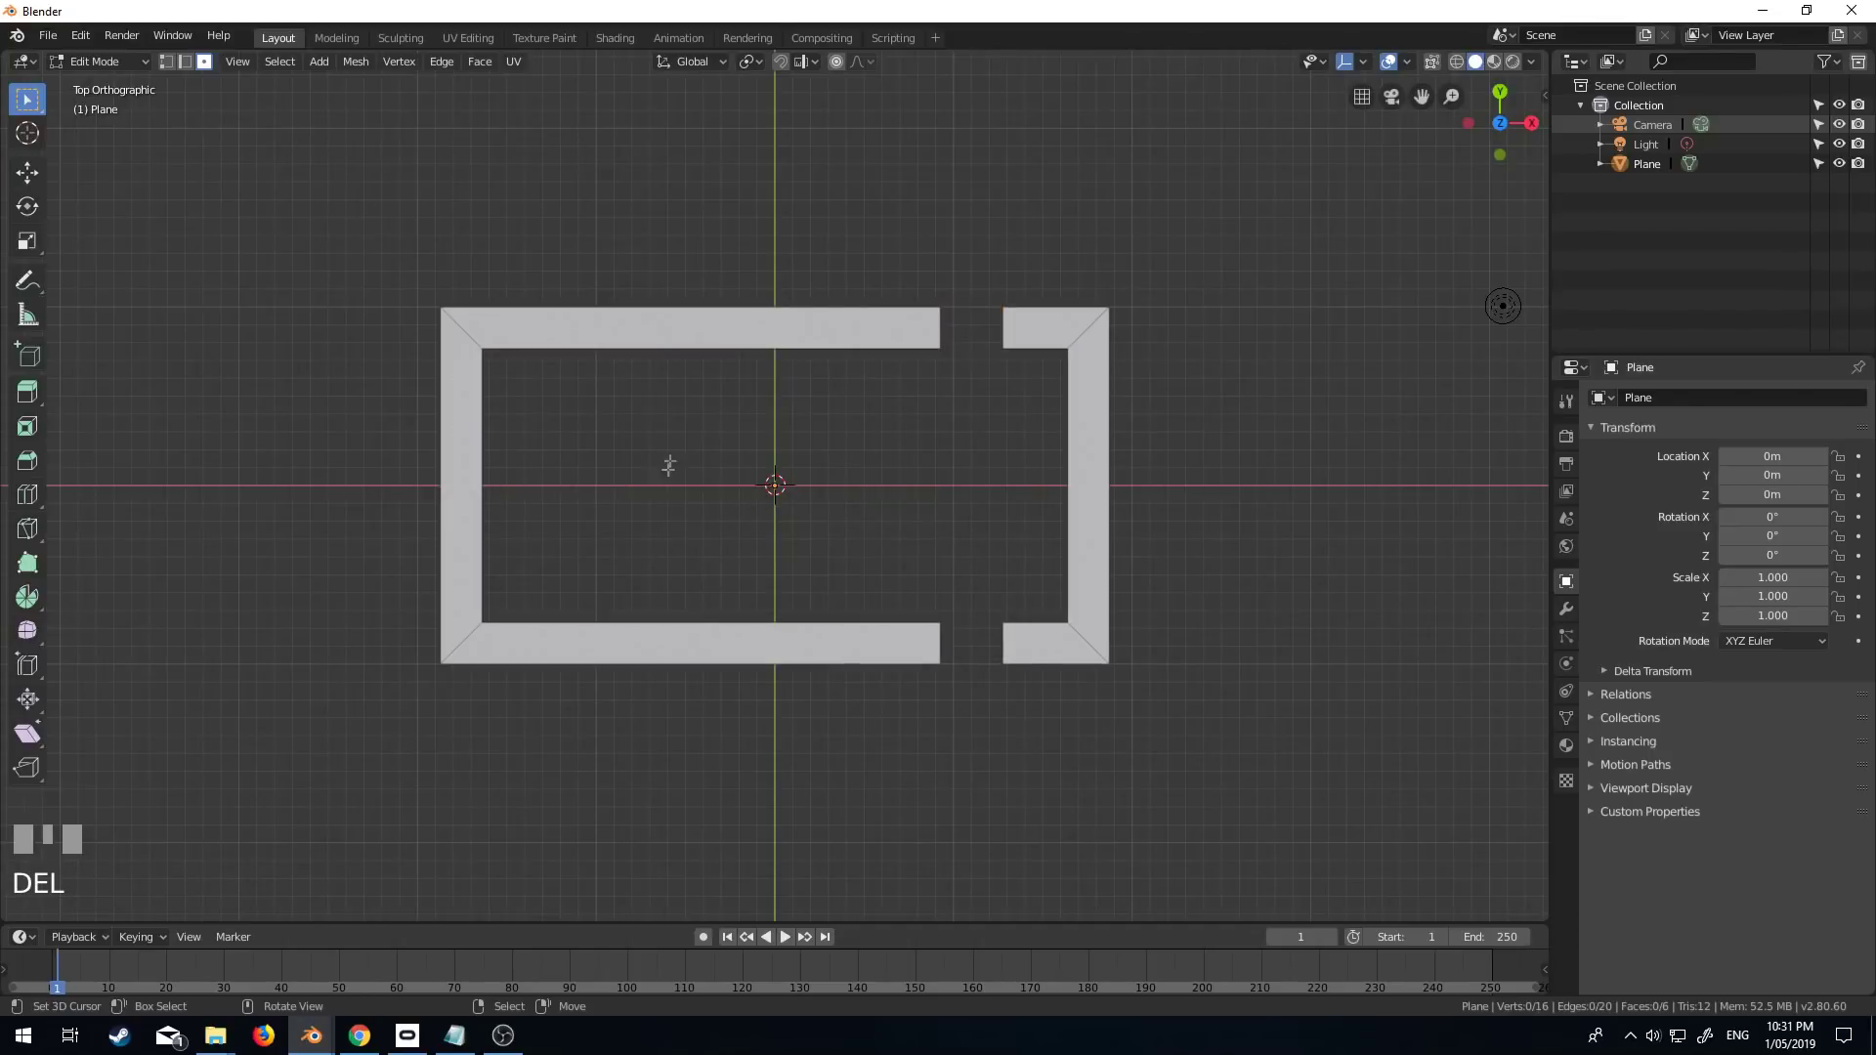
# Extrude the whole frame upward into walls
pyautogui.moveTo(655, 573); pyautogui.dragTo(746, 465, button='middle')
pyautogui.press('a')
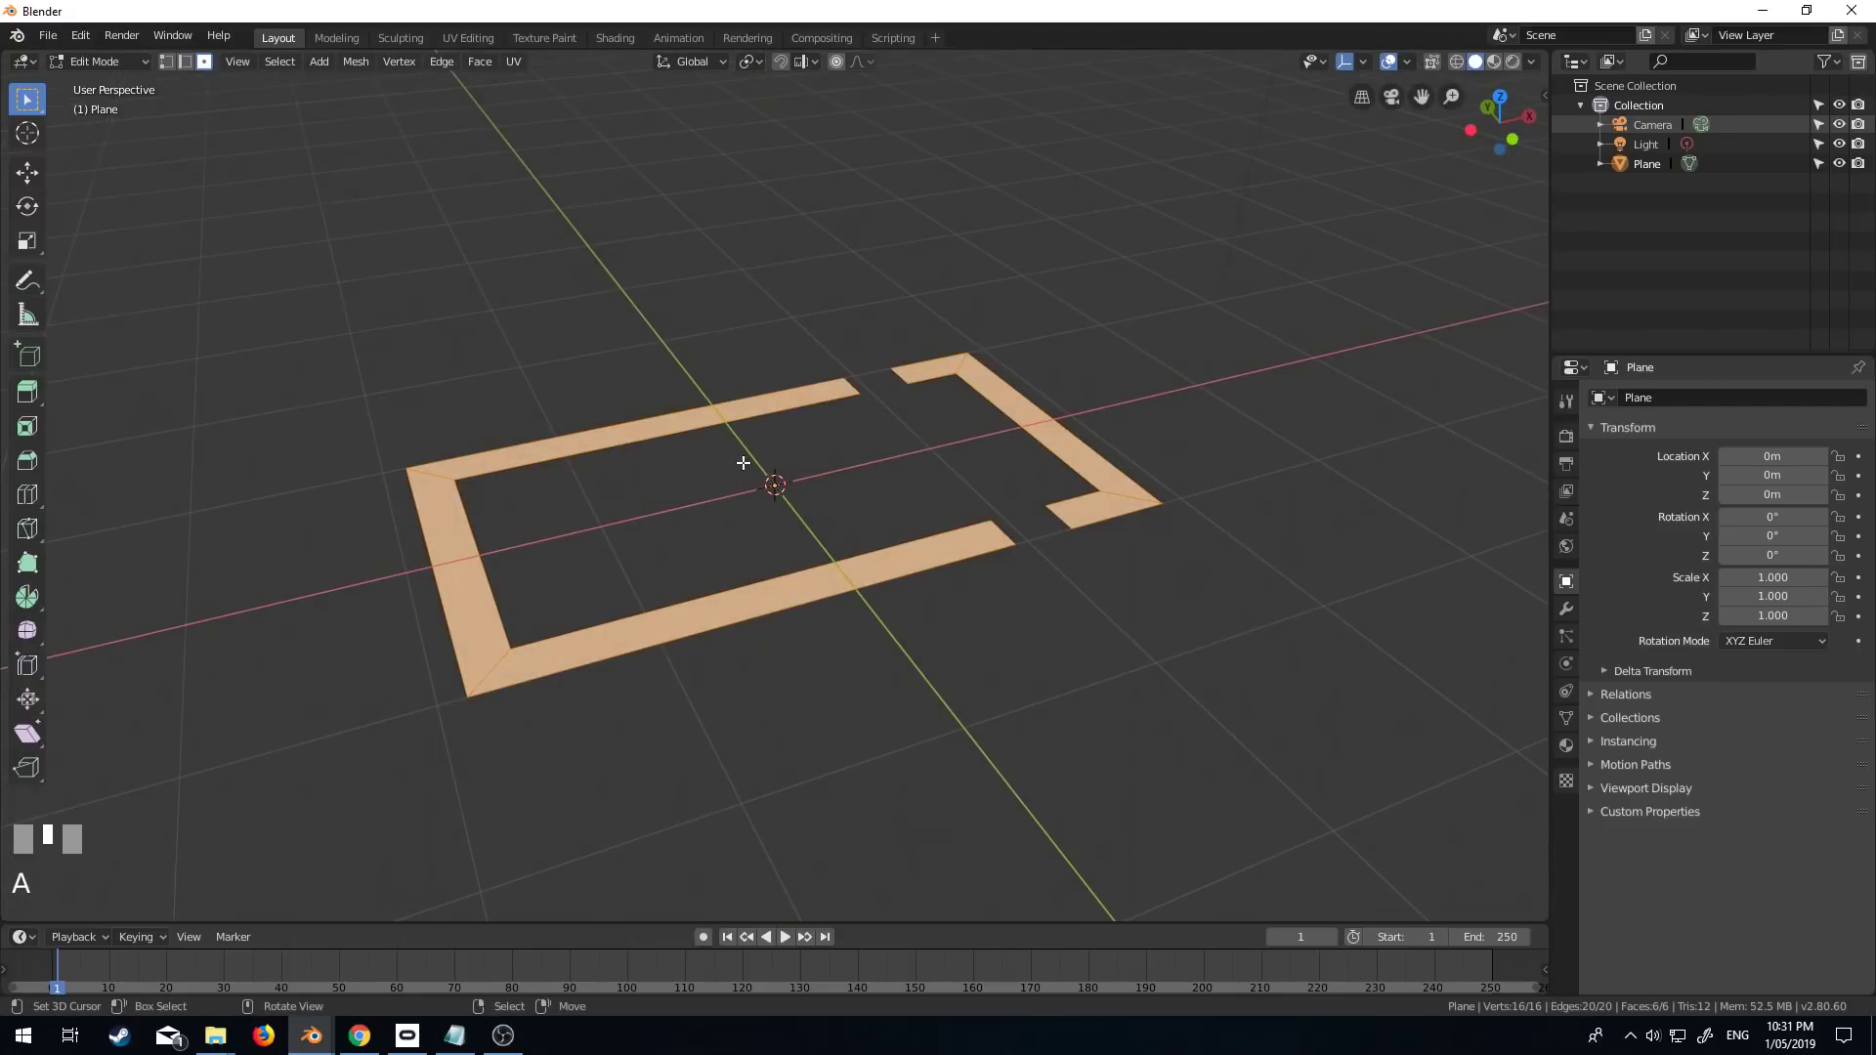
pyautogui.press('e')
pyautogui.click(583, 760)
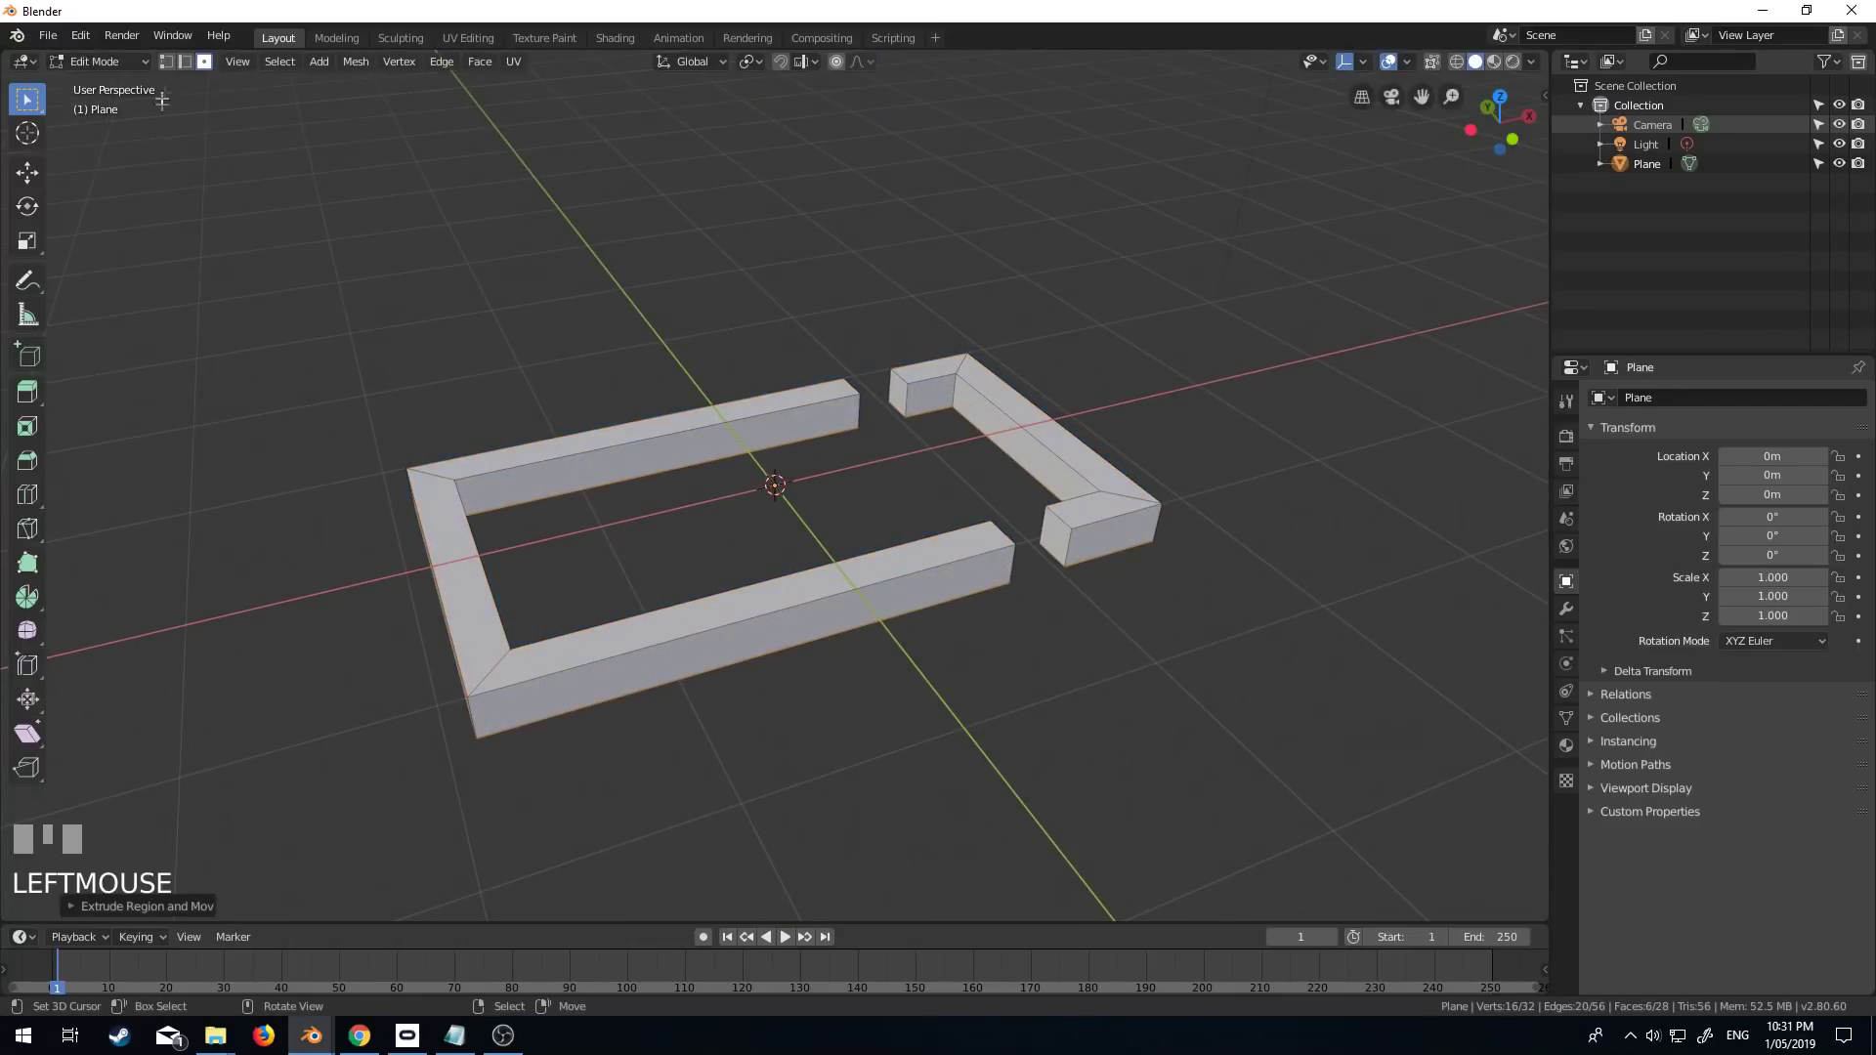
pyautogui.press('Tab')
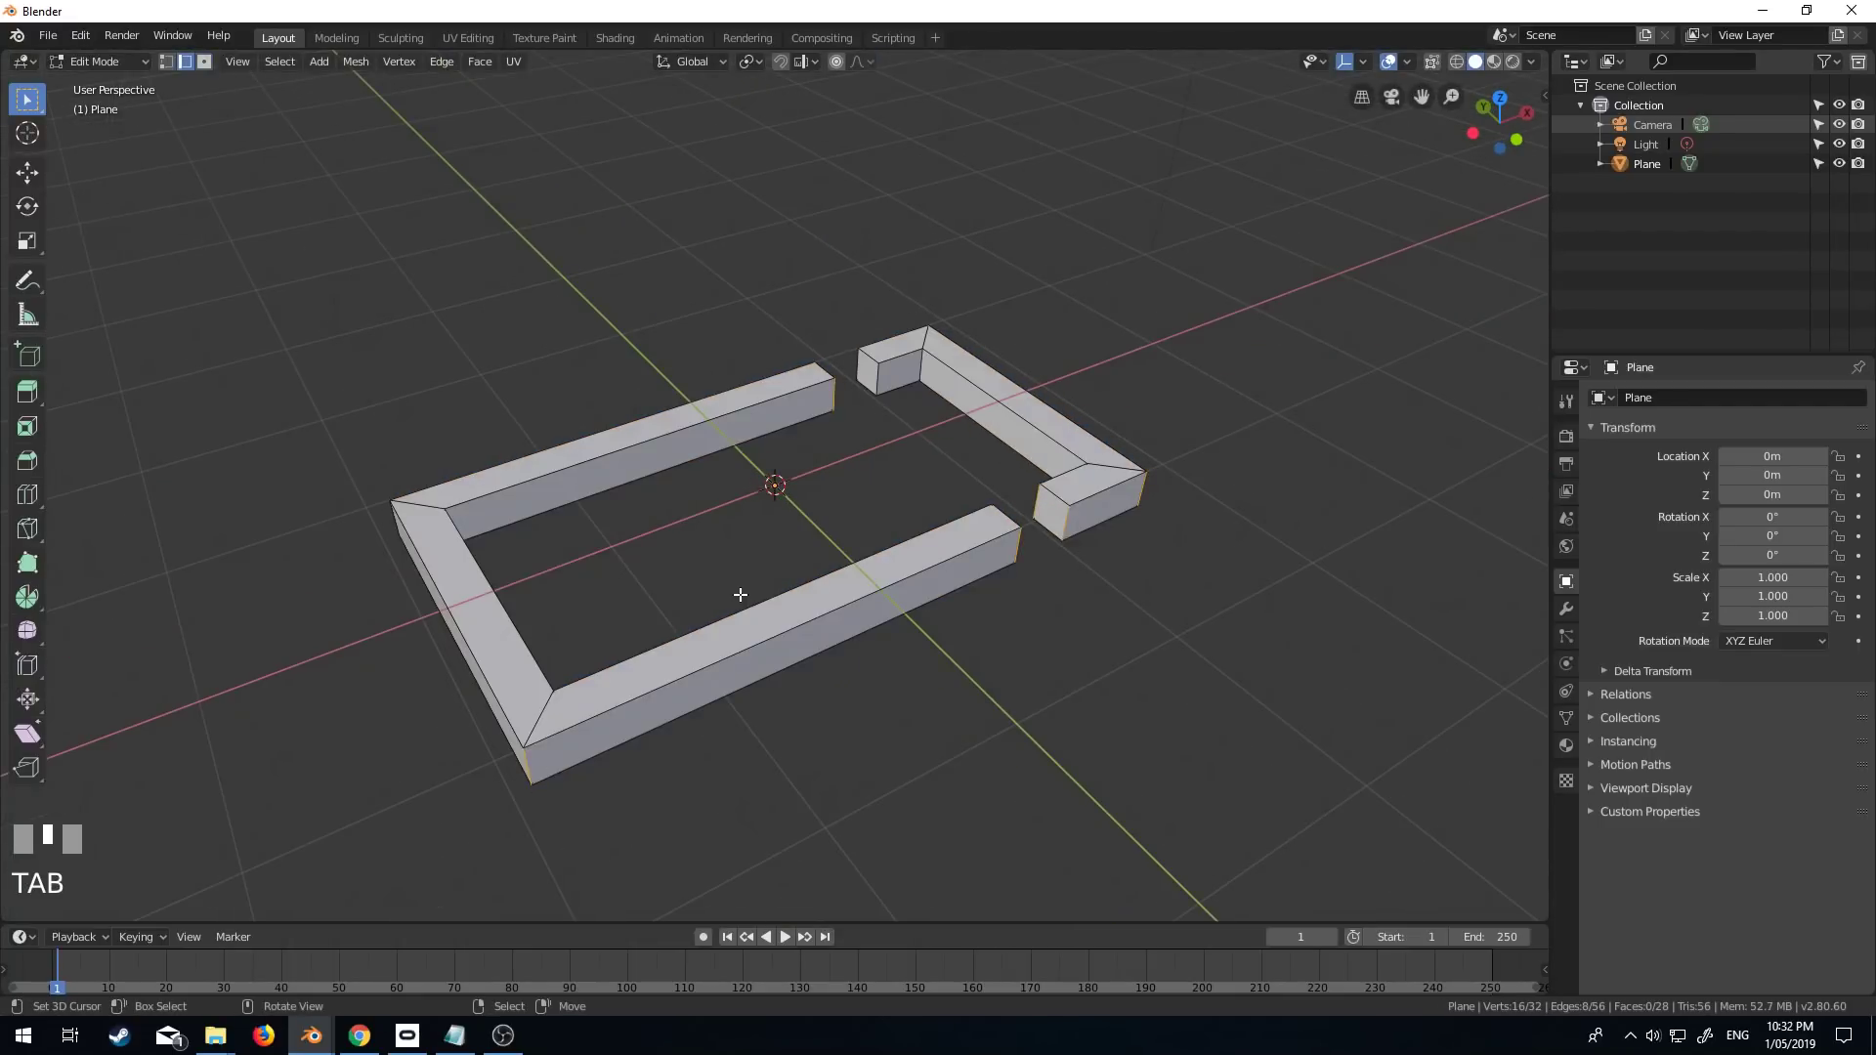
# In wireframe side view, select the frame and bevel its corner edges with 4 segments
pyautogui.press('KP_3')
pyautogui.rightClick(589, 505)
pyautogui.press('z')
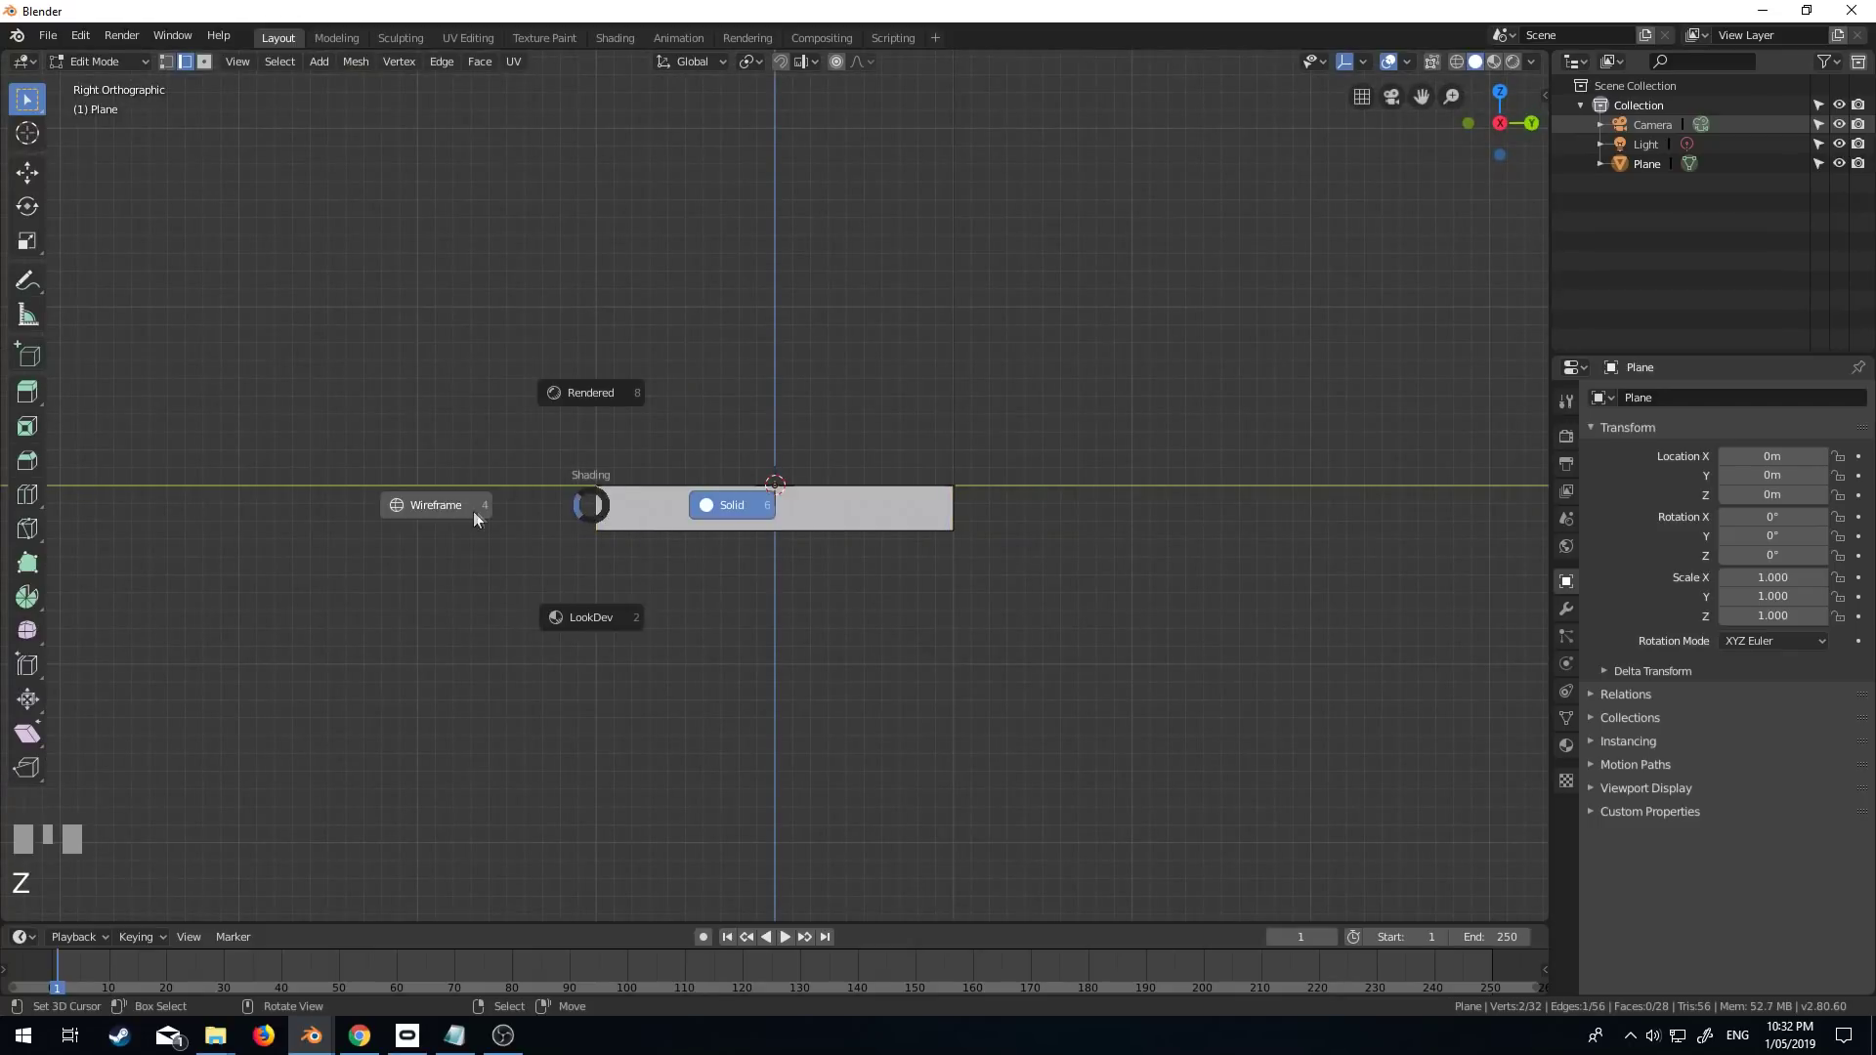
pyautogui.press('b')
pyautogui.moveTo(534, 501); pyautogui.dragTo(1027, 521)
pyautogui.moveTo(800, 534); pyautogui.dragTo(1035, 649, button='middle')
pyautogui.hotkey('ctrl', 'b')
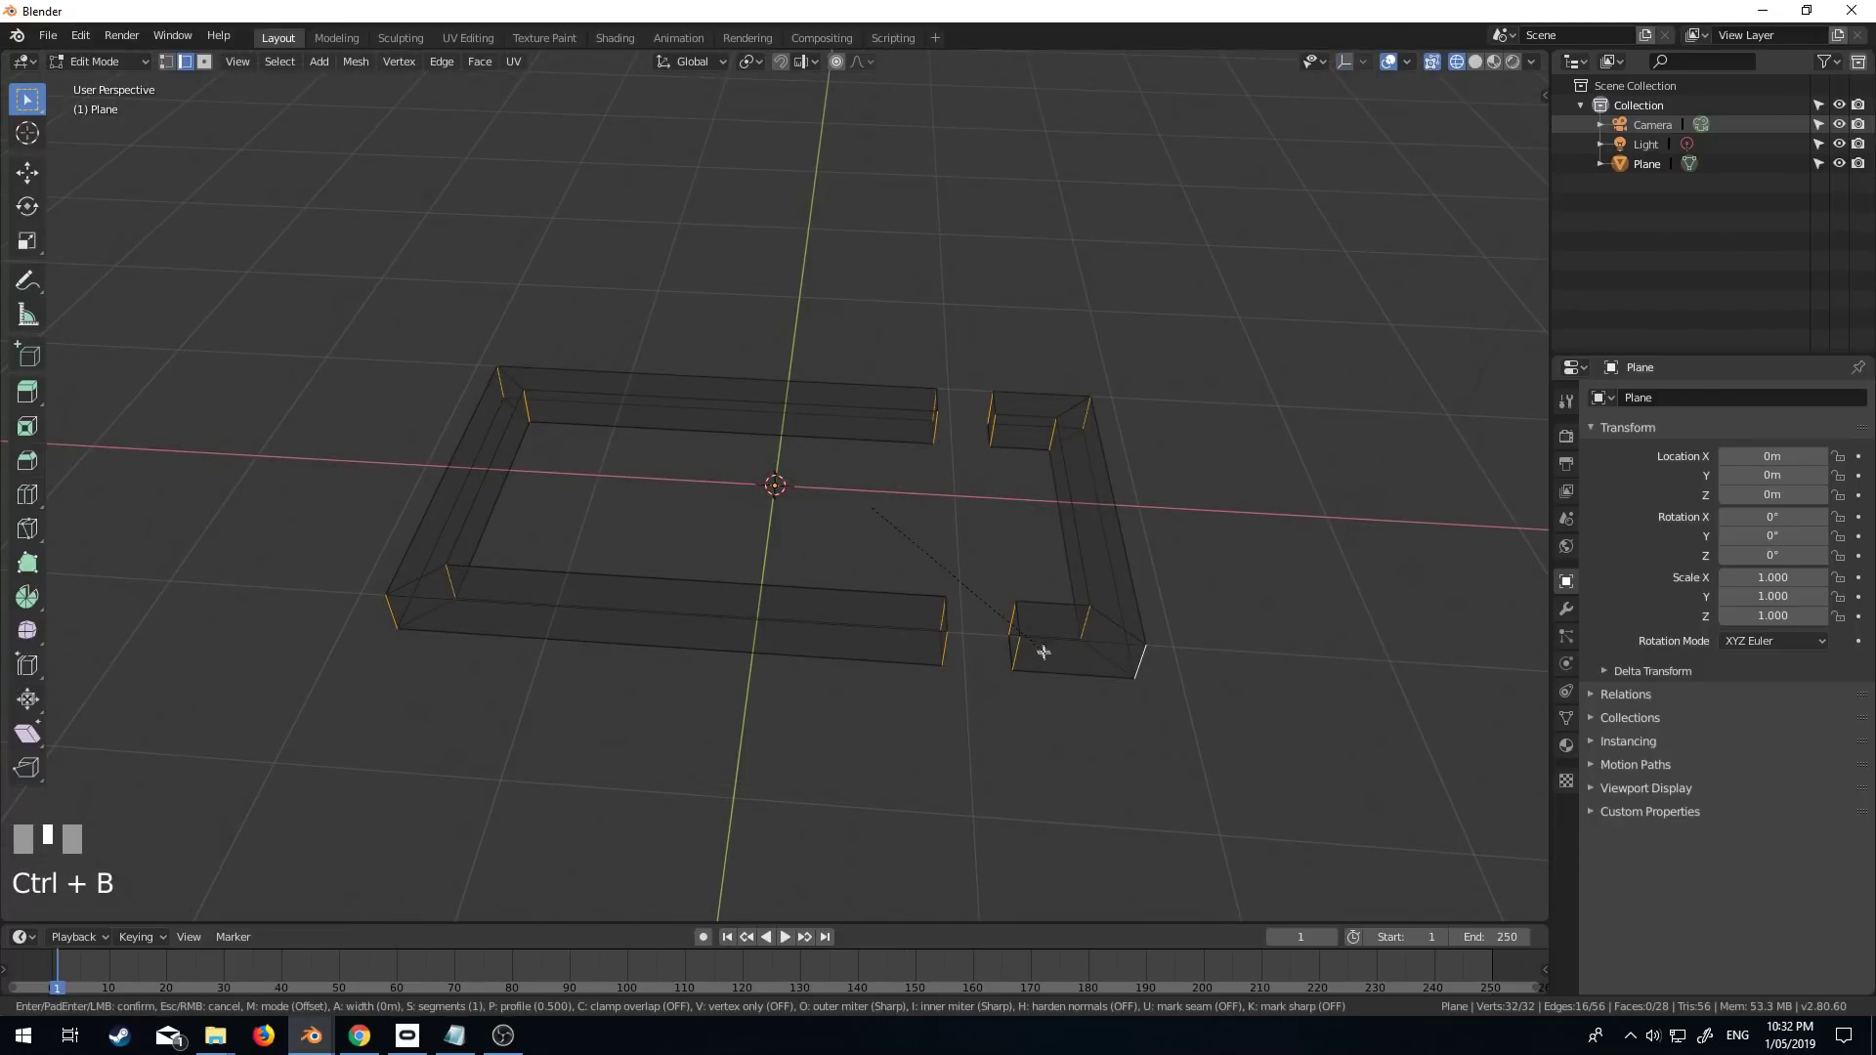
pyautogui.scroll(3, 1046, 655)
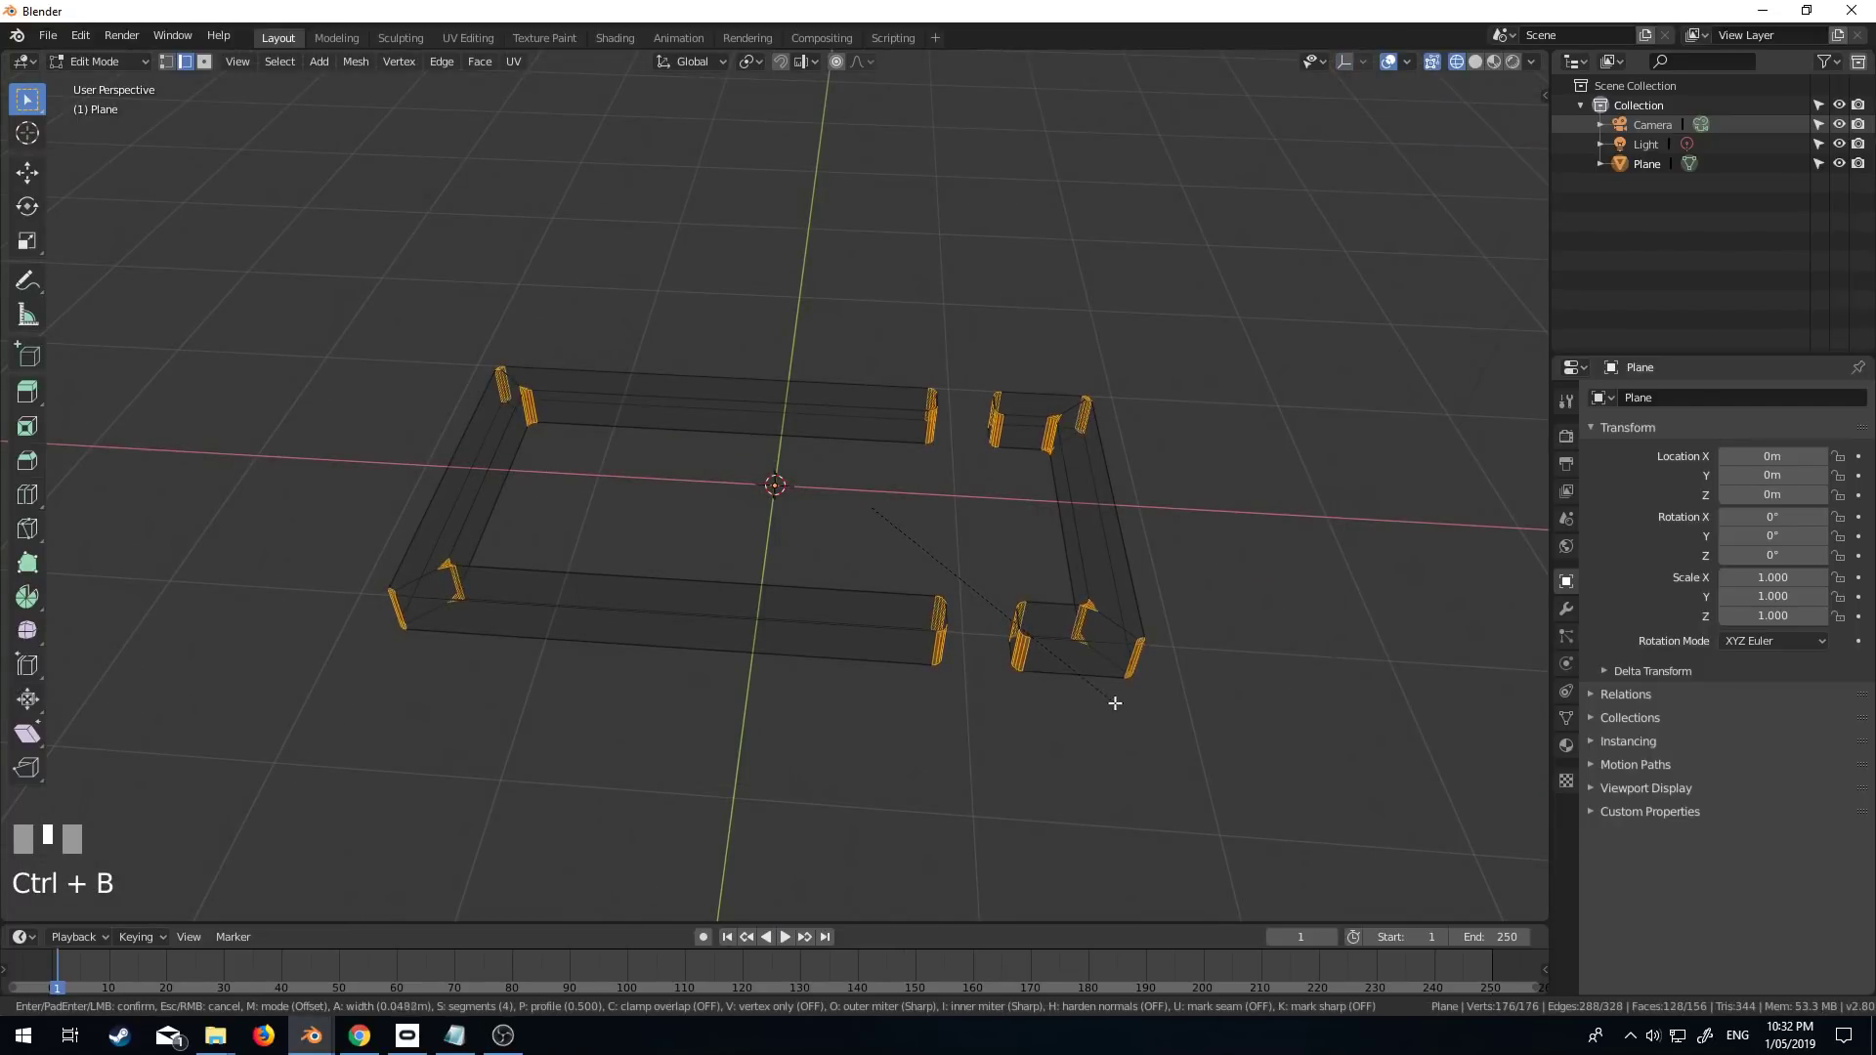
pyautogui.keyDown('shift'); pyautogui.click(1027, 648); pyautogui.keyUp('shift')
pyautogui.moveTo(1027, 647)
pyautogui.mouseDown(button='middle')
pyautogui.moveTo(1034, 590)
pyautogui.moveTo(1022, 636)
pyautogui.mouseUp(button='middle')
# Return to top view with solid shading
pyautogui.press('KP_7')
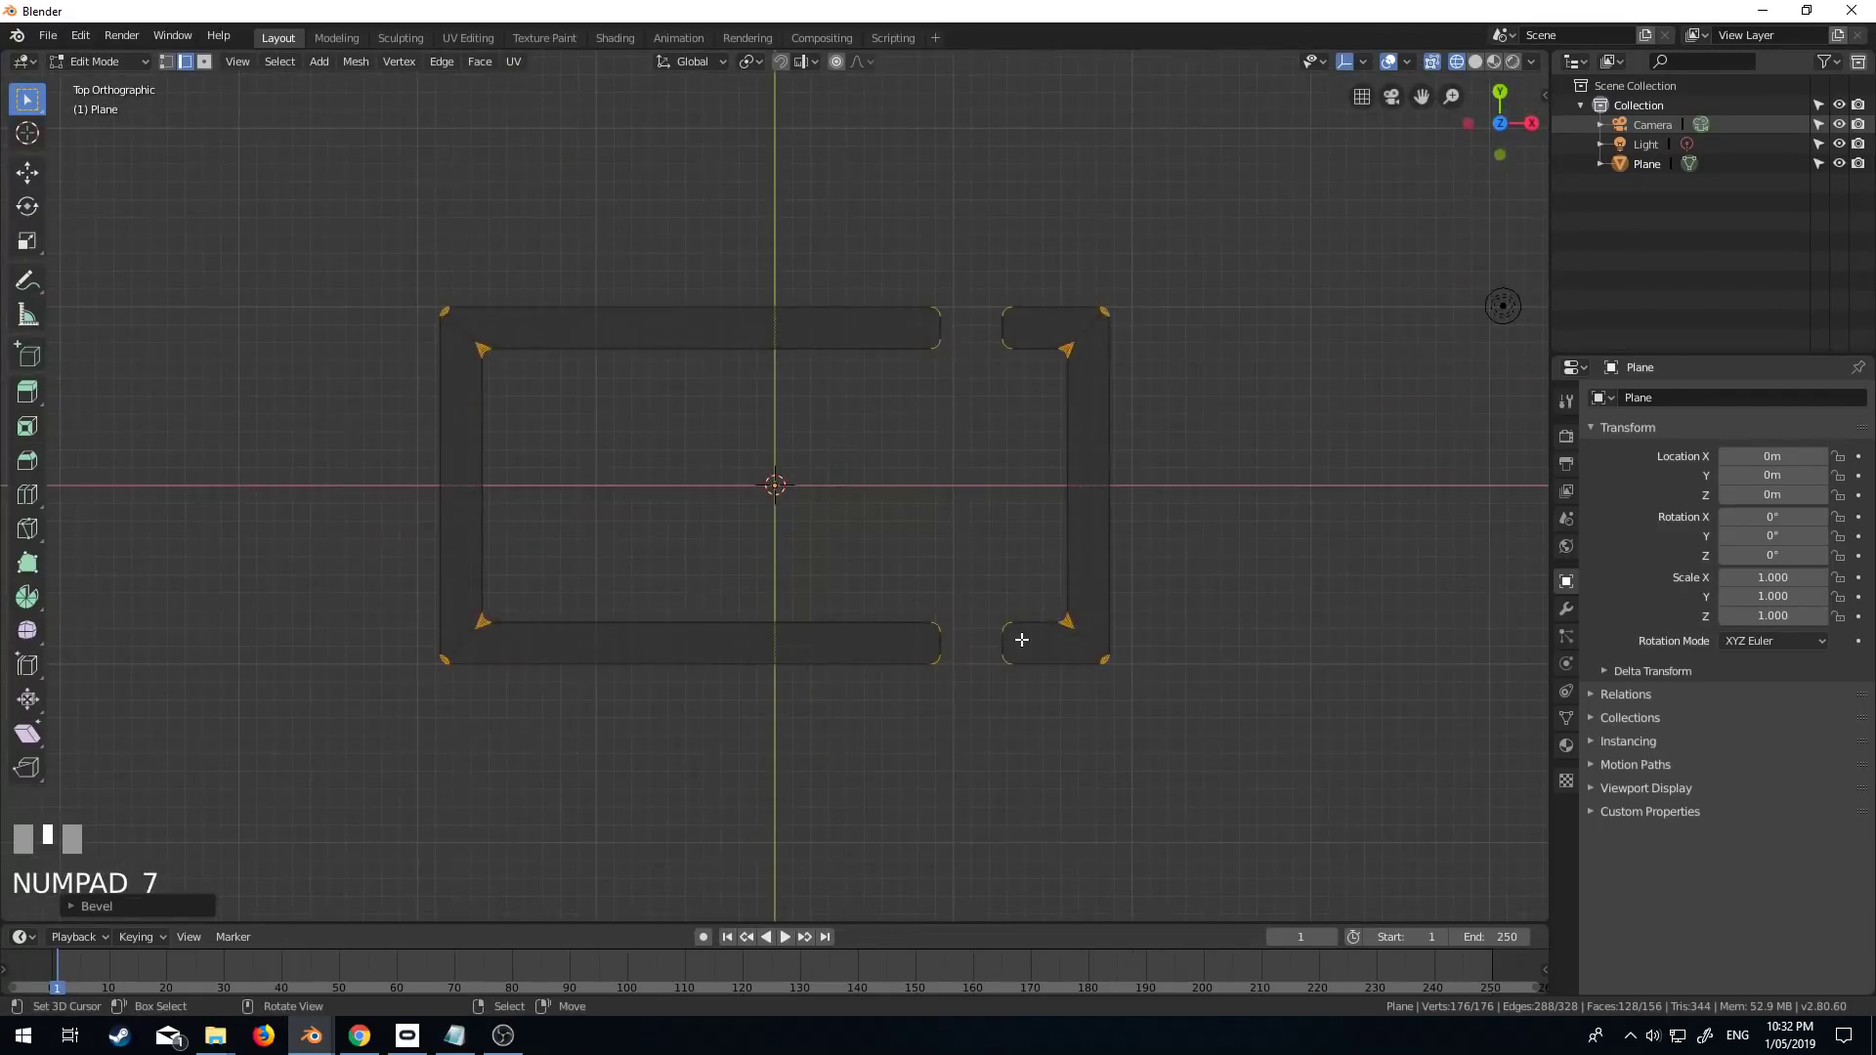
pyautogui.press('z')
pyautogui.click(1141, 640)
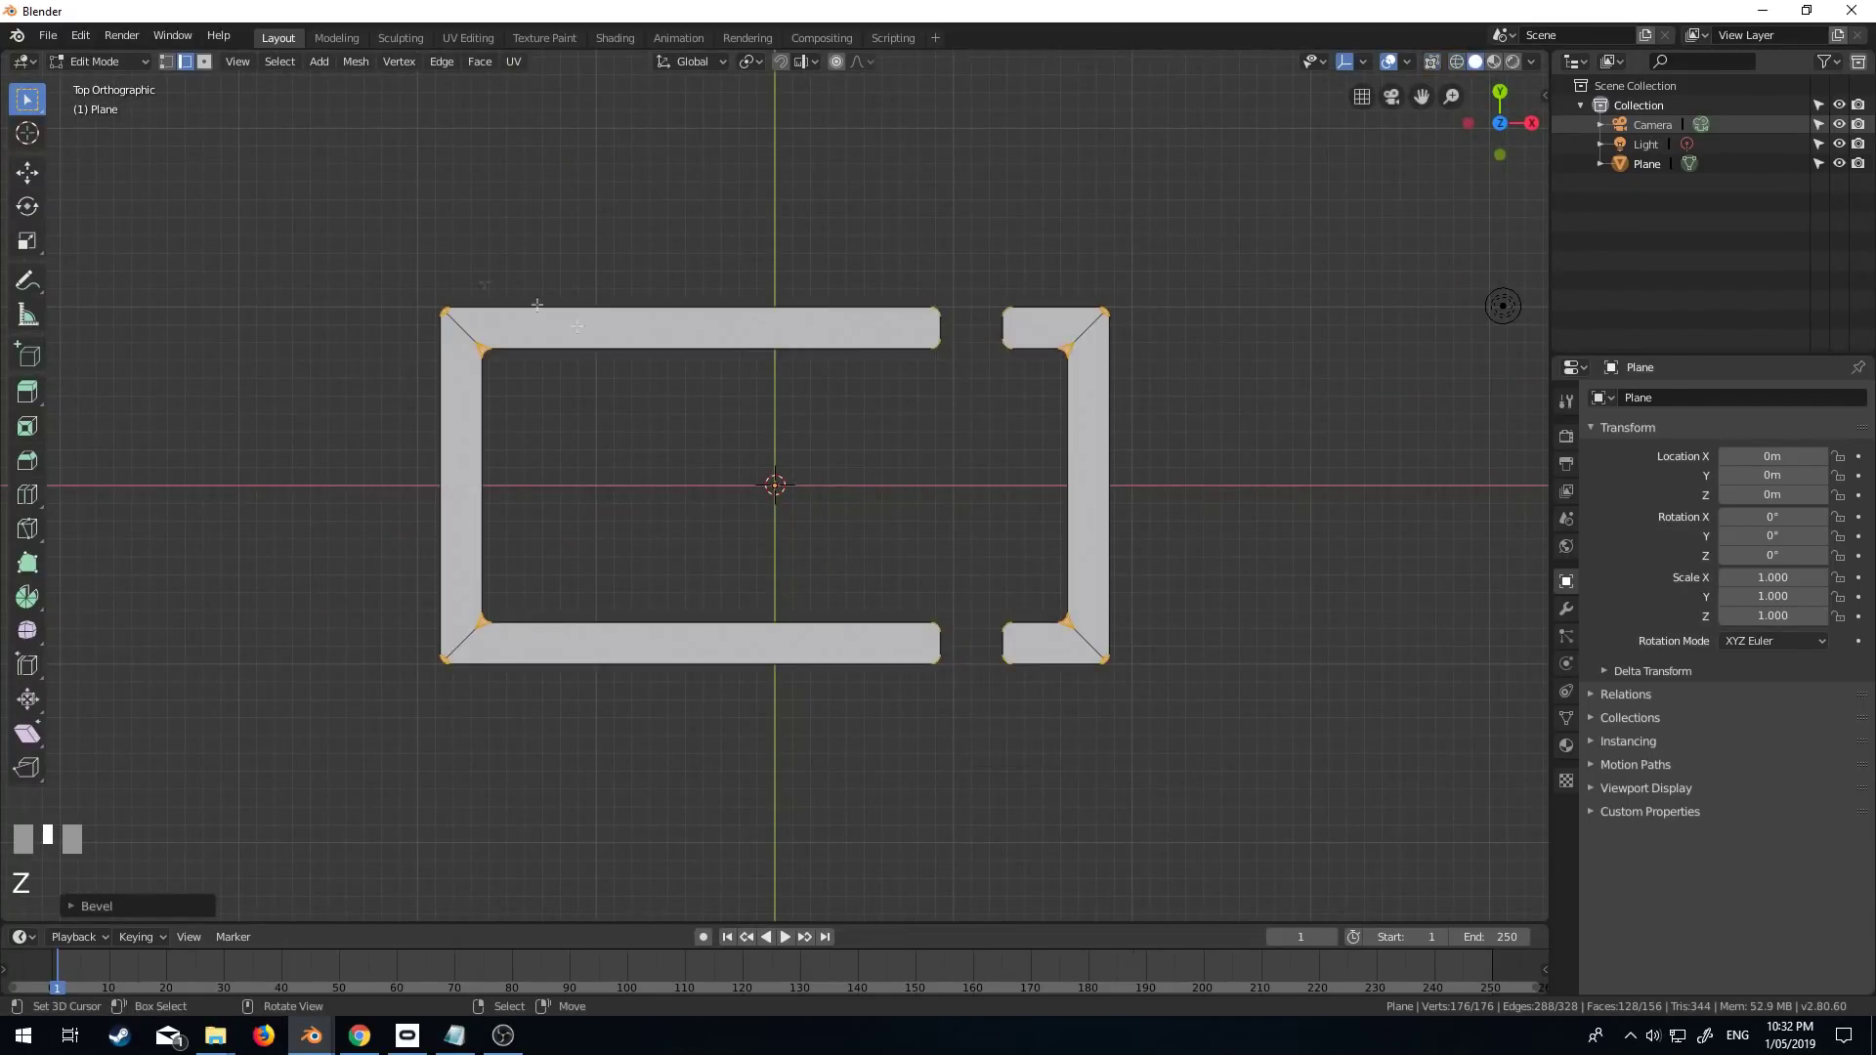
pyautogui.moveTo(536, 304); pyautogui.dragTo(494, 508, button='middle')
# Delete the vertices of two edge loops on the right-hand piece
pyautogui.keyDown('alt'); pyautogui.keyDown('shift'); pyautogui.rightClick(519, 584); pyautogui.keyUp('shift'); pyautogui.keyUp('alt')
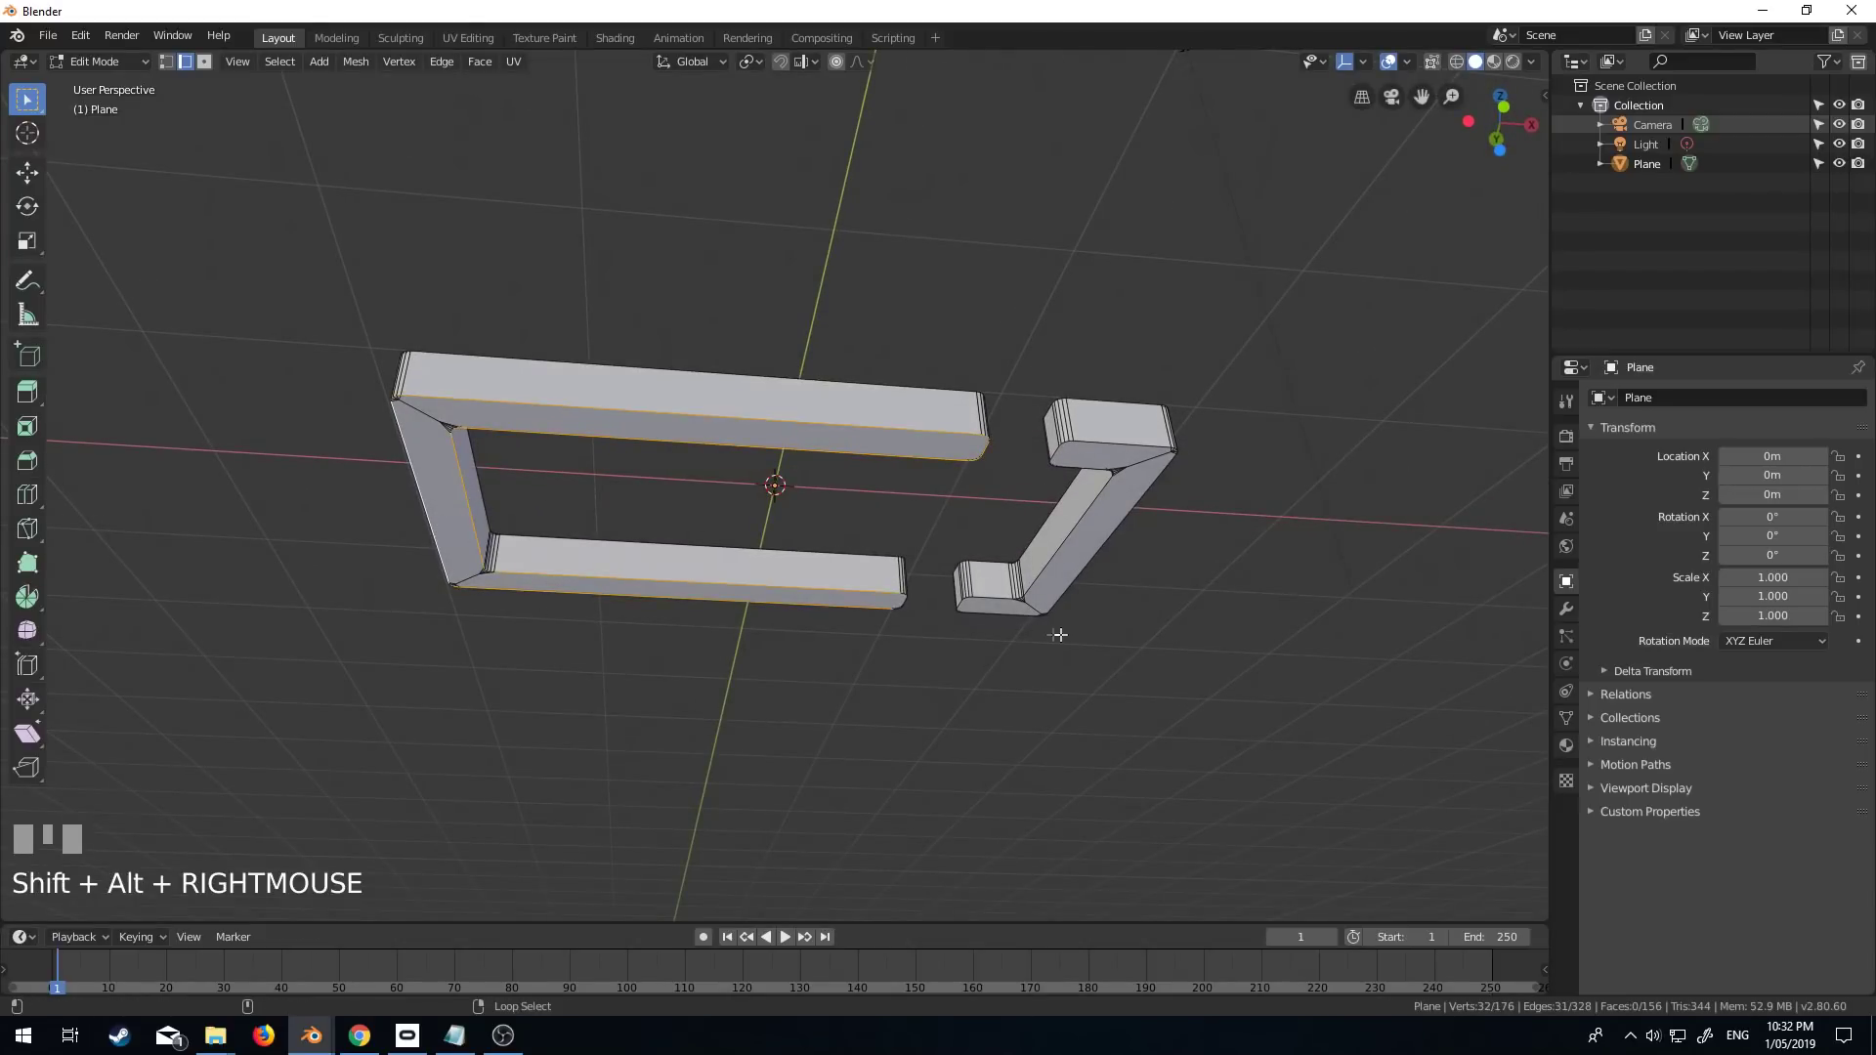
pyautogui.keyDown('alt'); pyautogui.keyDown('shift'); pyautogui.rightClick(1137, 478); pyautogui.keyUp('shift'); pyautogui.keyUp('alt')
pyautogui.keyDown('alt'); pyautogui.keyDown('shift'); pyautogui.rightClick(1076, 456); pyautogui.keyUp('shift'); pyautogui.keyUp('alt')
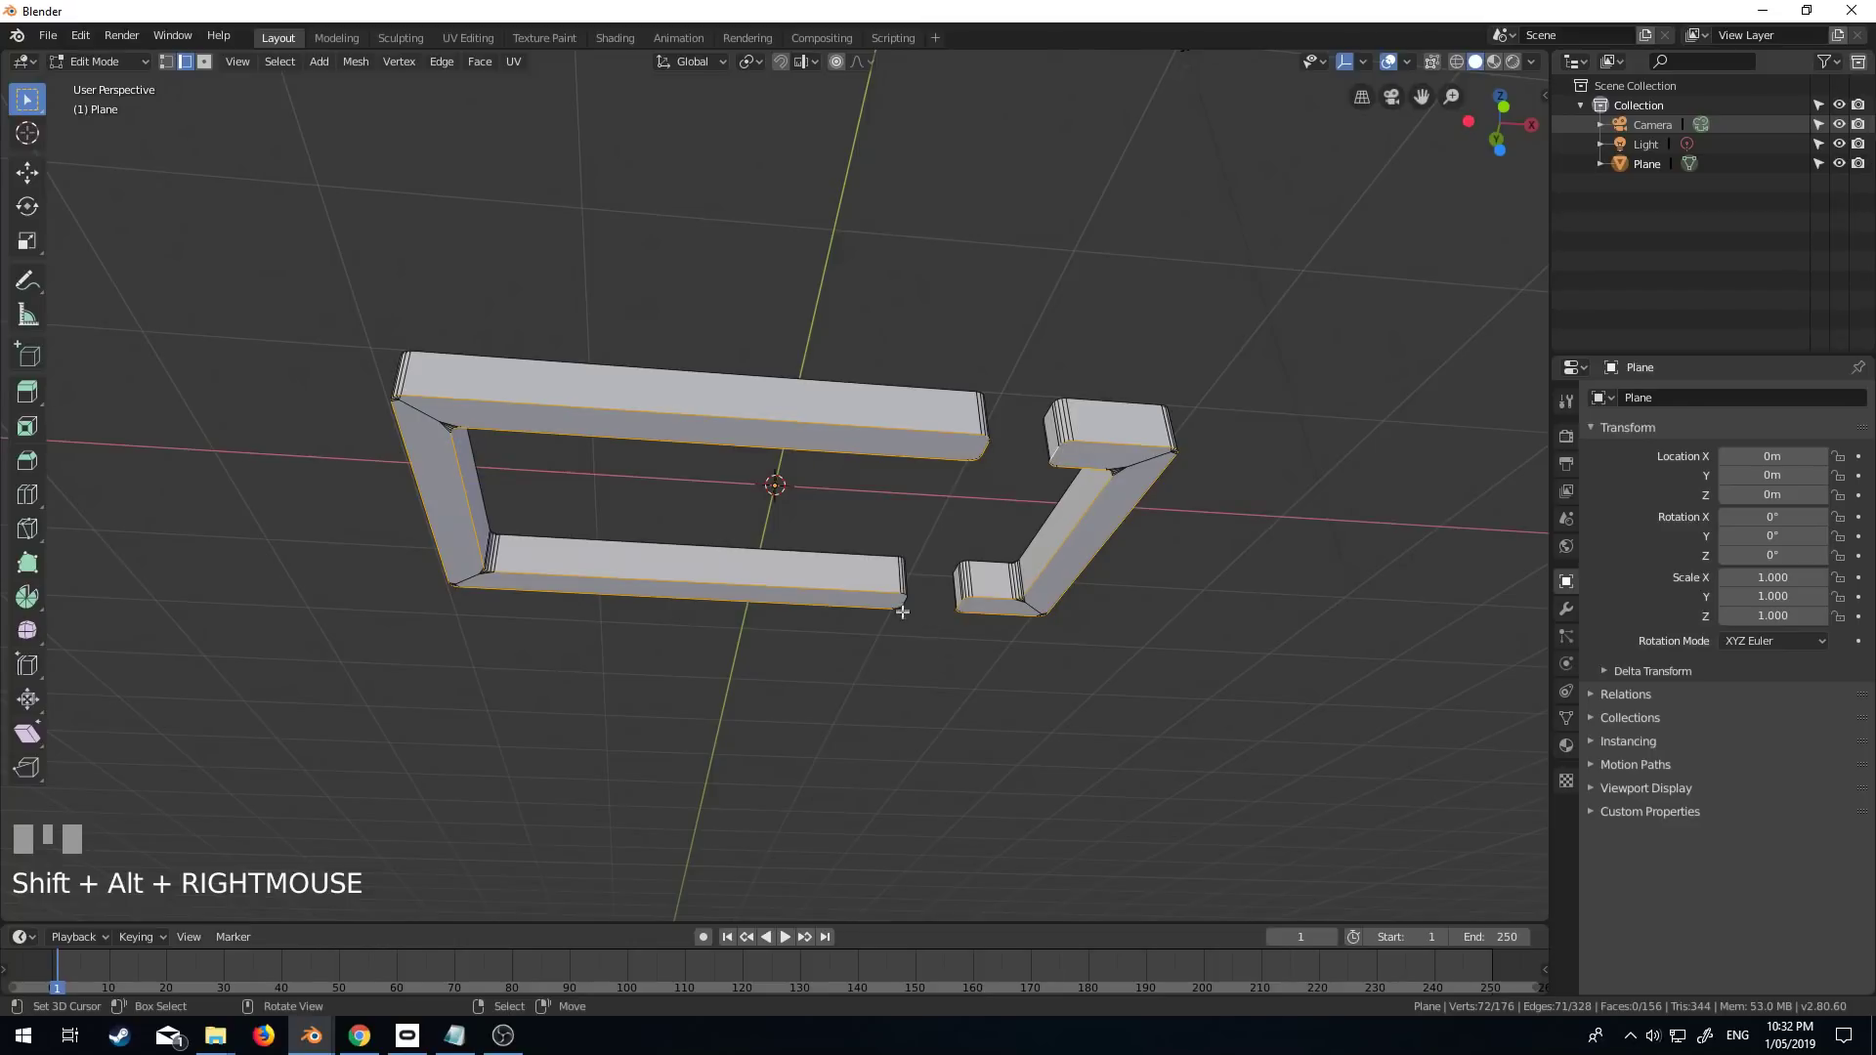
pyautogui.press('Delete')
pyautogui.click(874, 559)
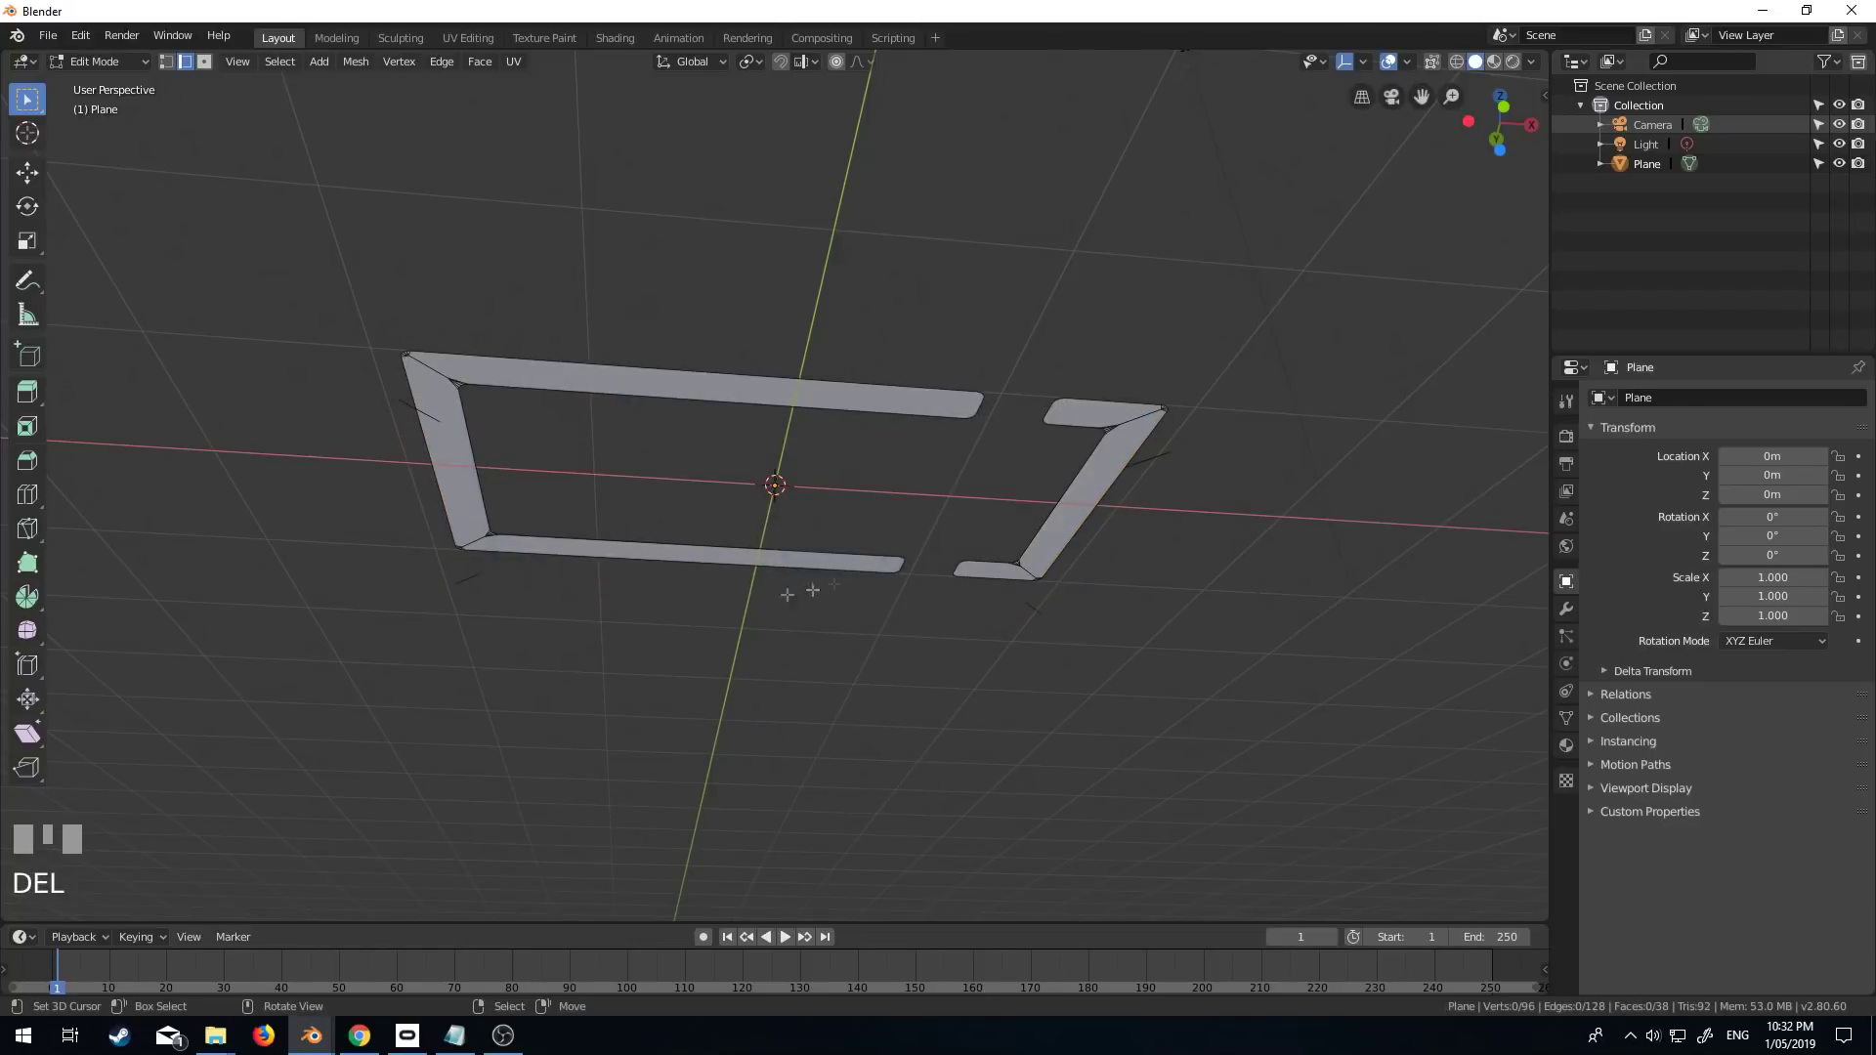
# From the front view, delete the stray small edges below the frame
pyautogui.moveTo(608, 588); pyautogui.dragTo(612, 687, button='middle')
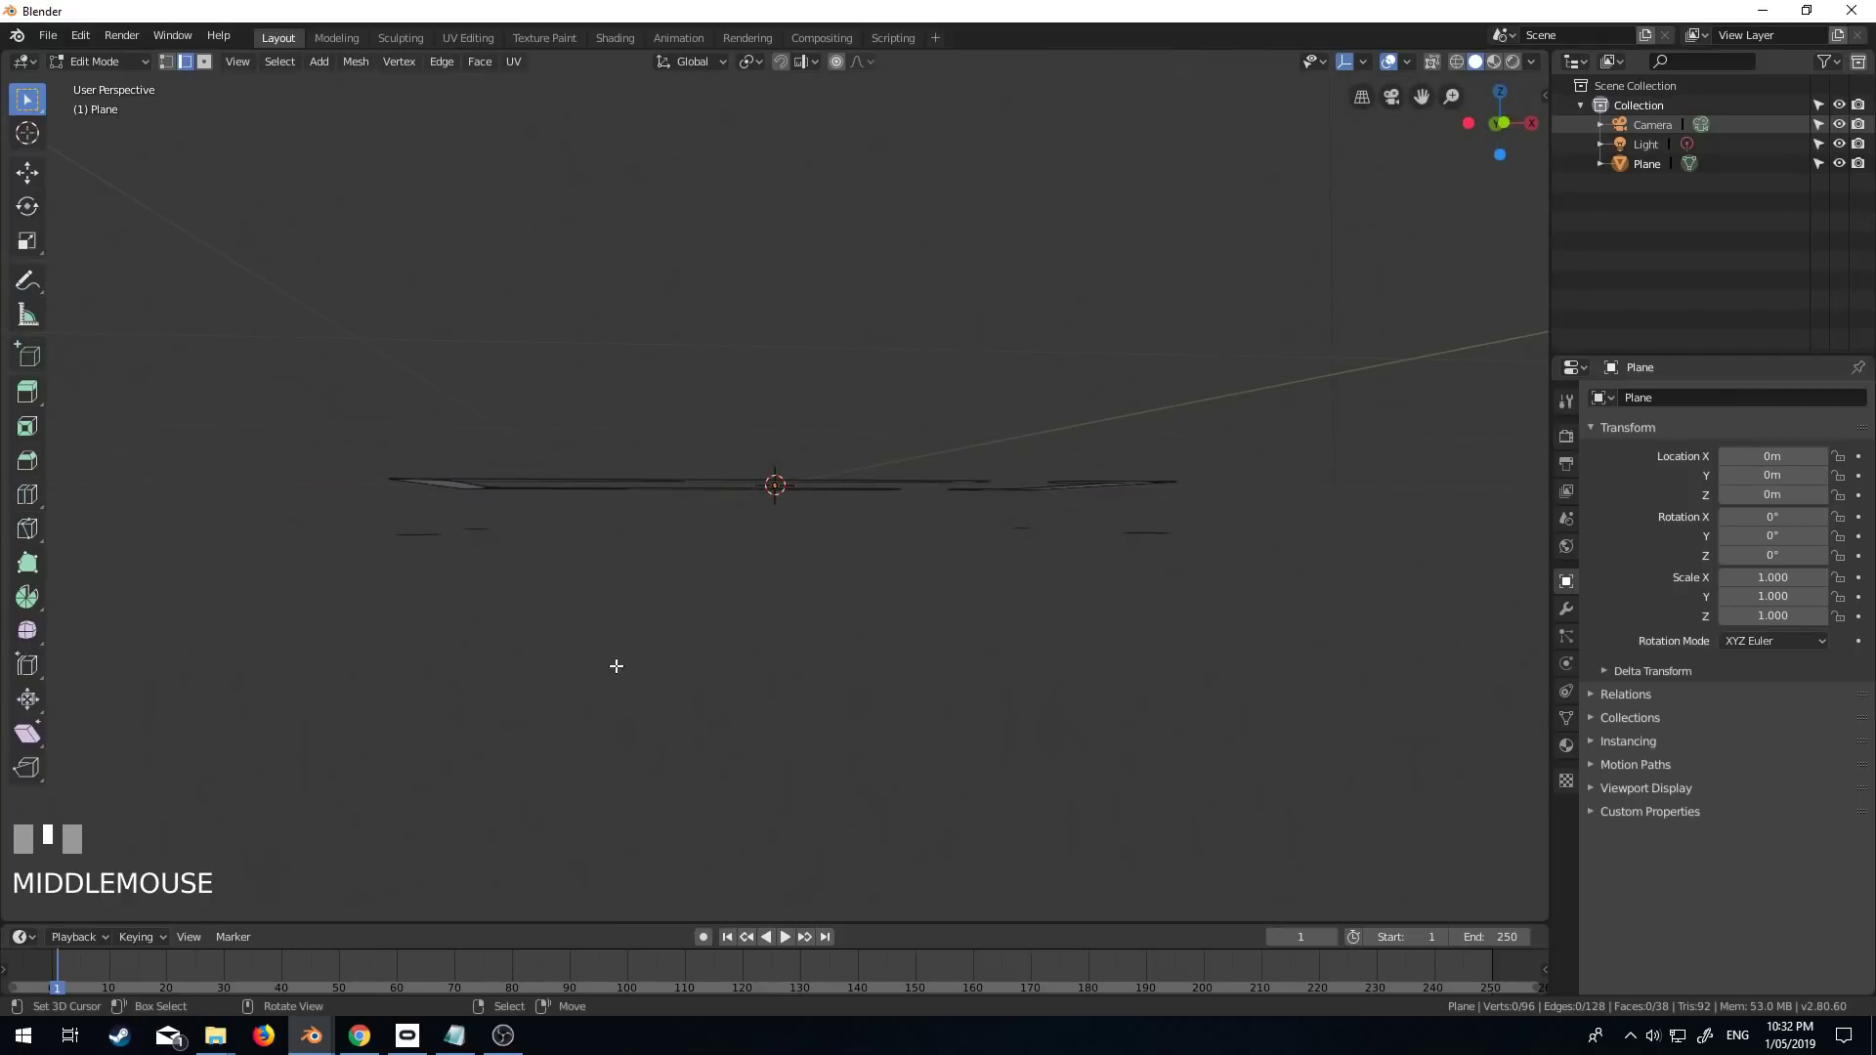
pyautogui.press('KP_3')
pyautogui.press('KP_1')
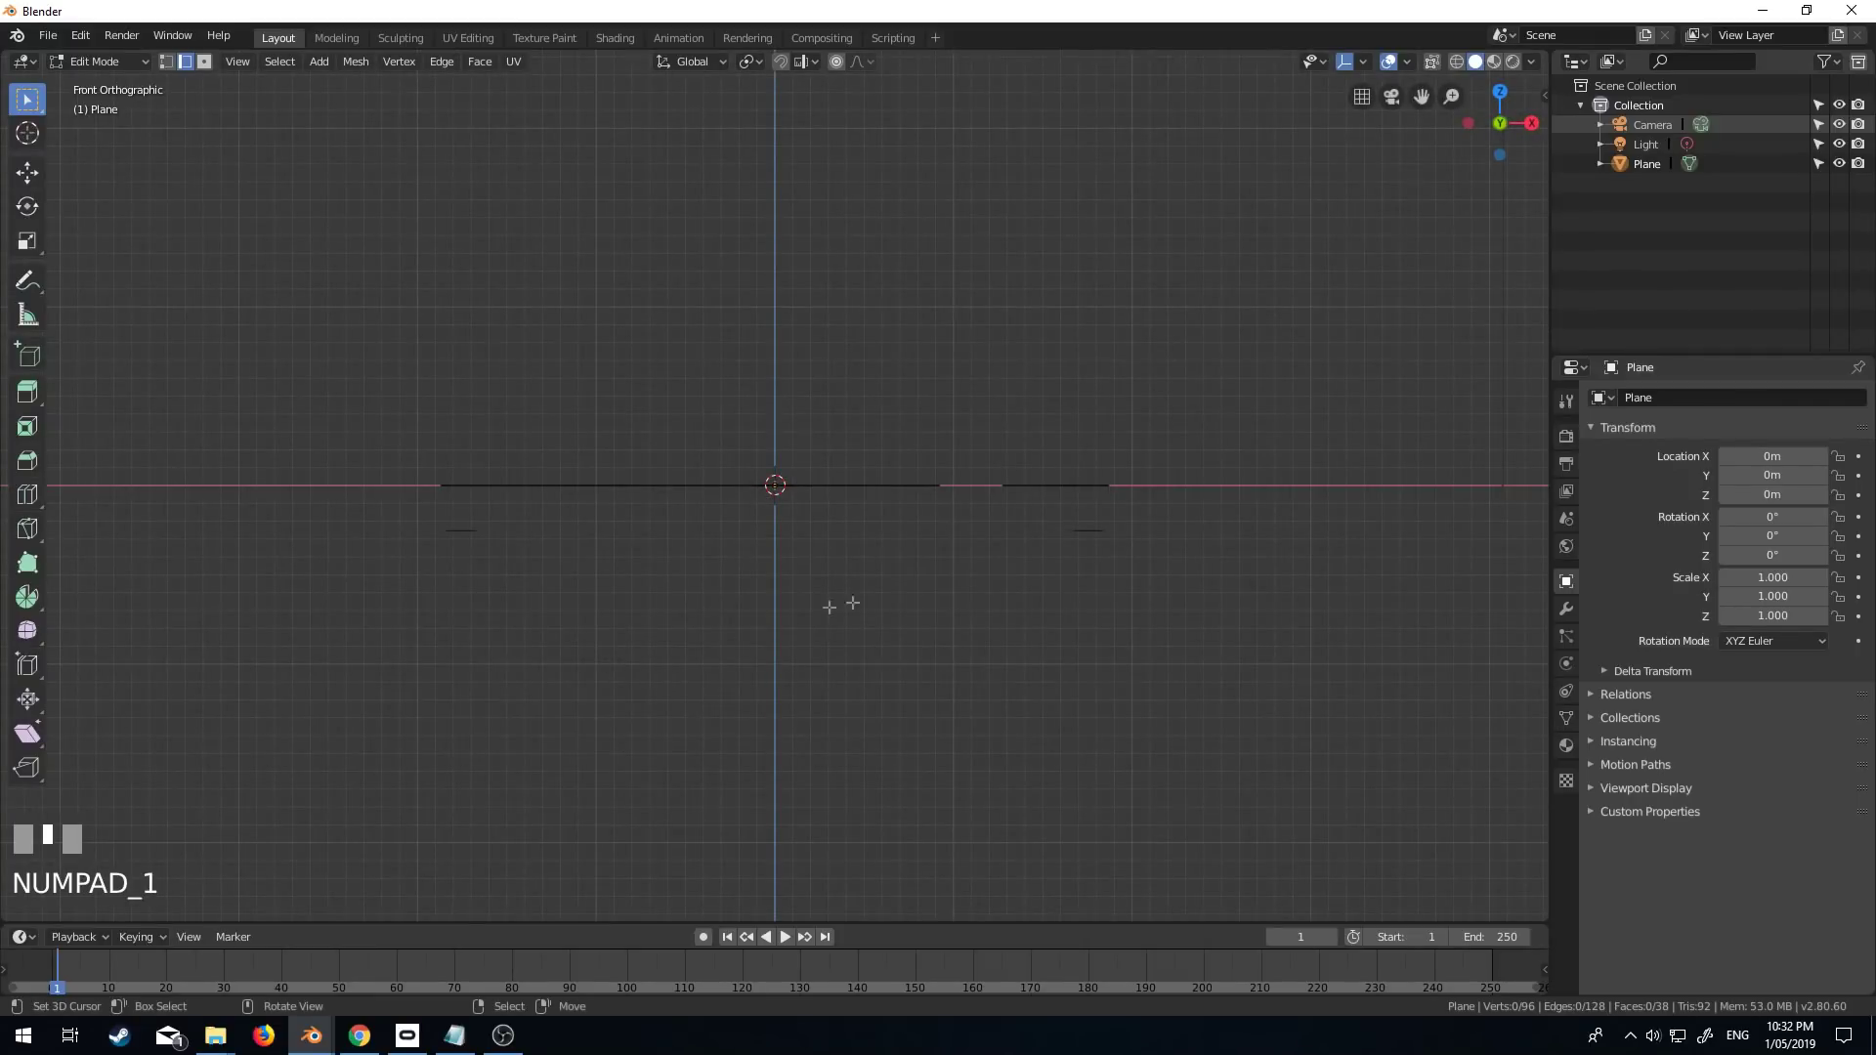
pyautogui.moveTo(1143, 511); pyautogui.dragTo(364, 599)
pyautogui.press('Delete')
pyautogui.click(545, 571)
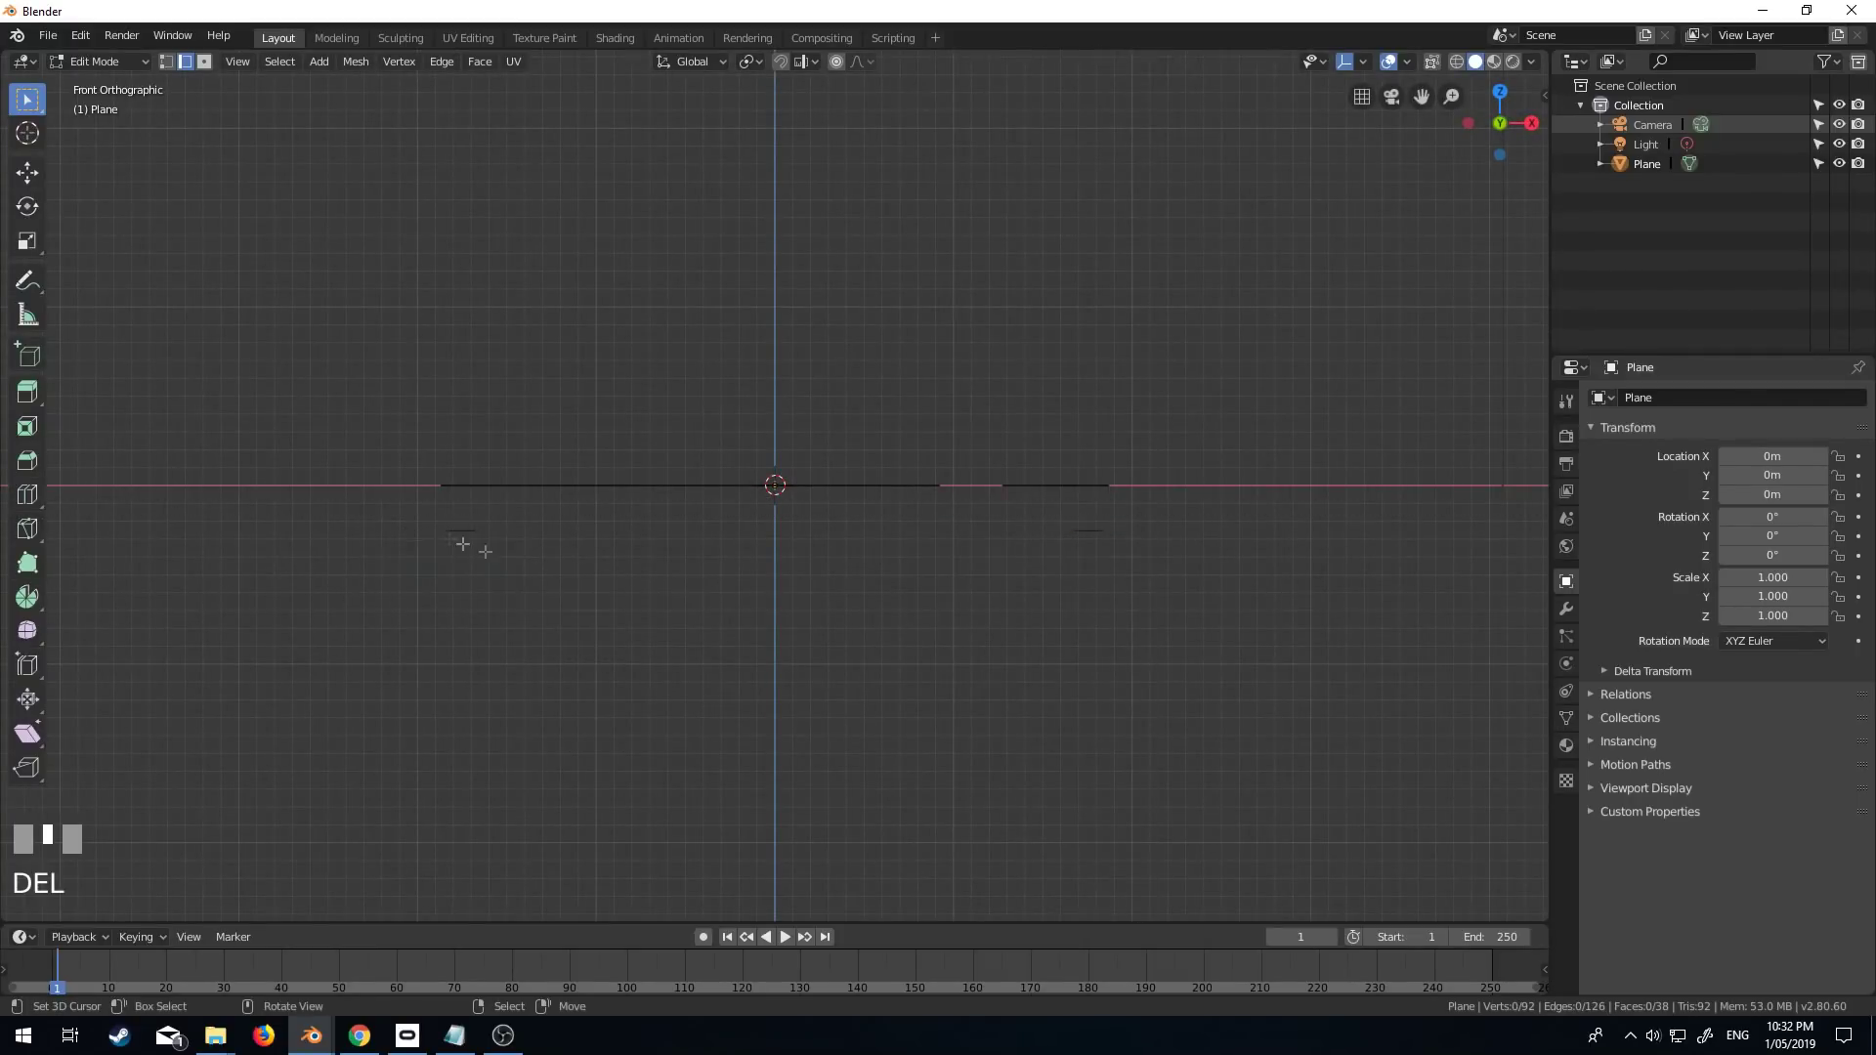
pyautogui.rightClick(453, 528)
pyautogui.press('b')
pyautogui.moveTo(378, 499); pyautogui.dragTo(1130, 573)
pyautogui.press('Delete')
pyautogui.click(1076, 568)
# Return to top view and back to Object Mode
pyautogui.press('KP_7')
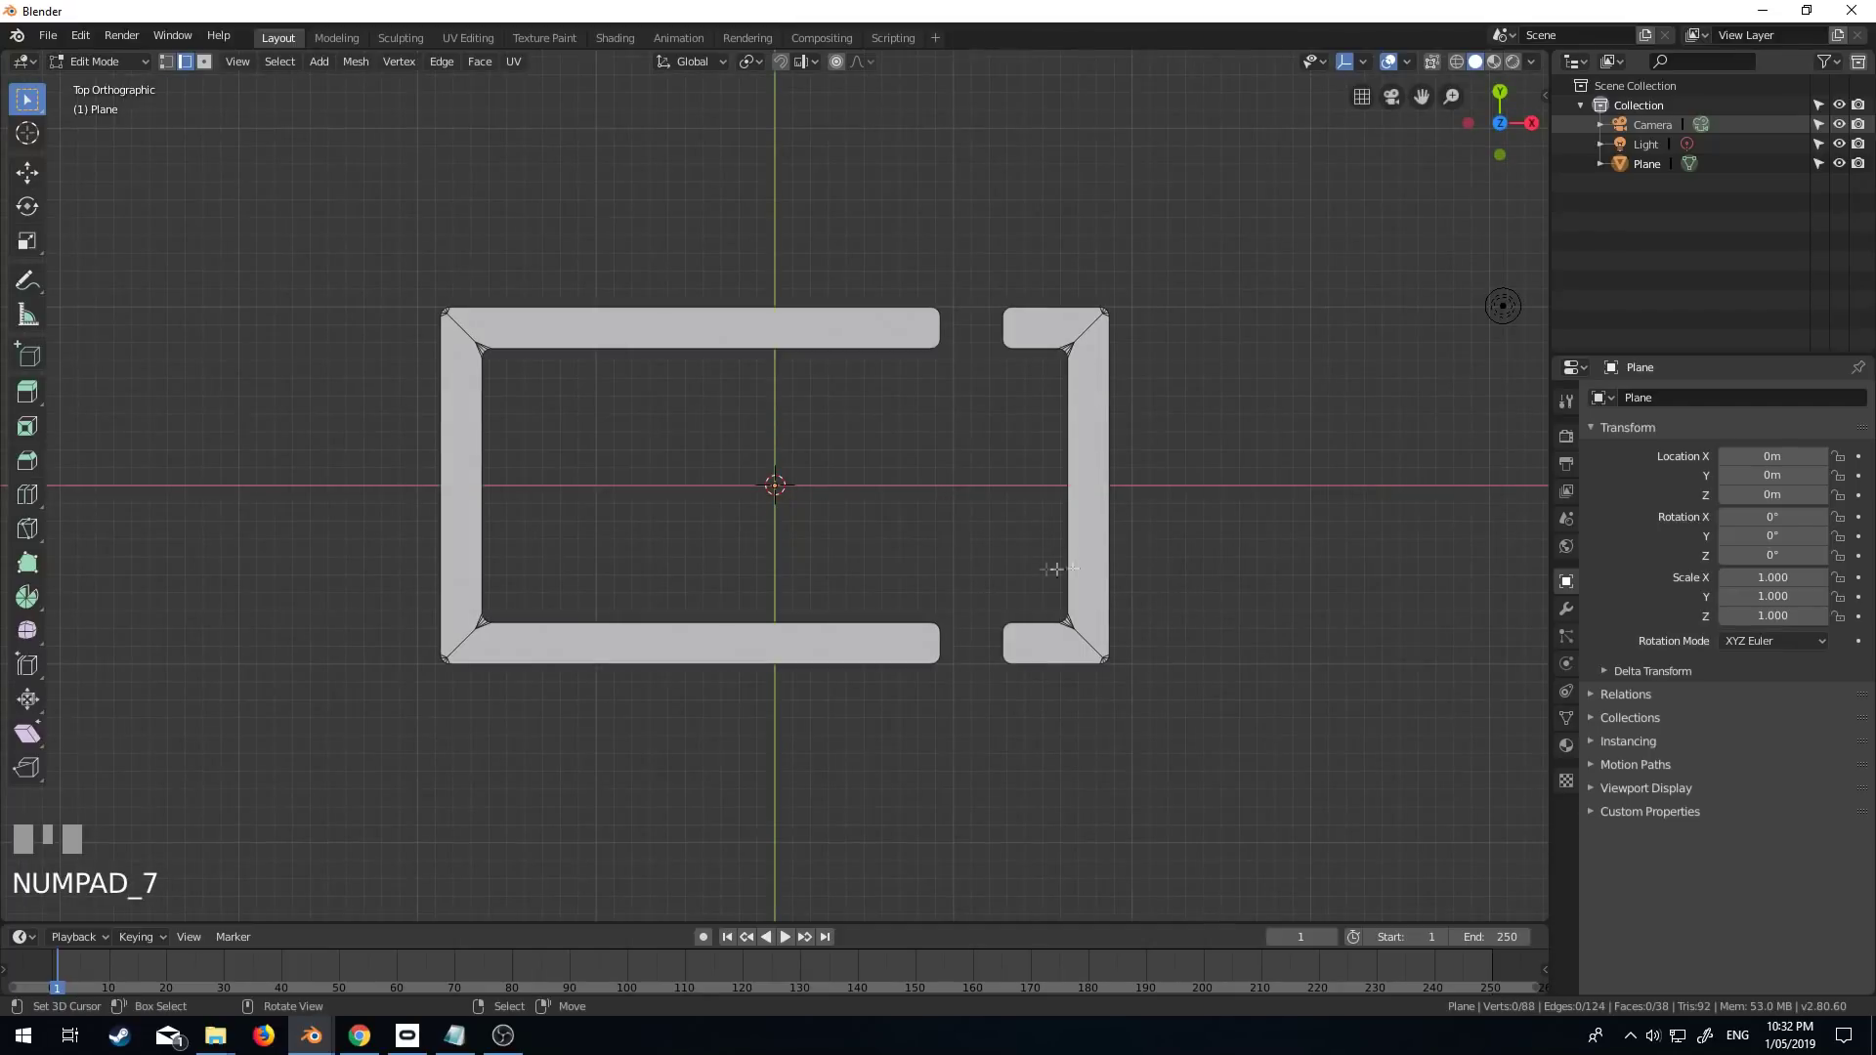
pyautogui.press('Tab')
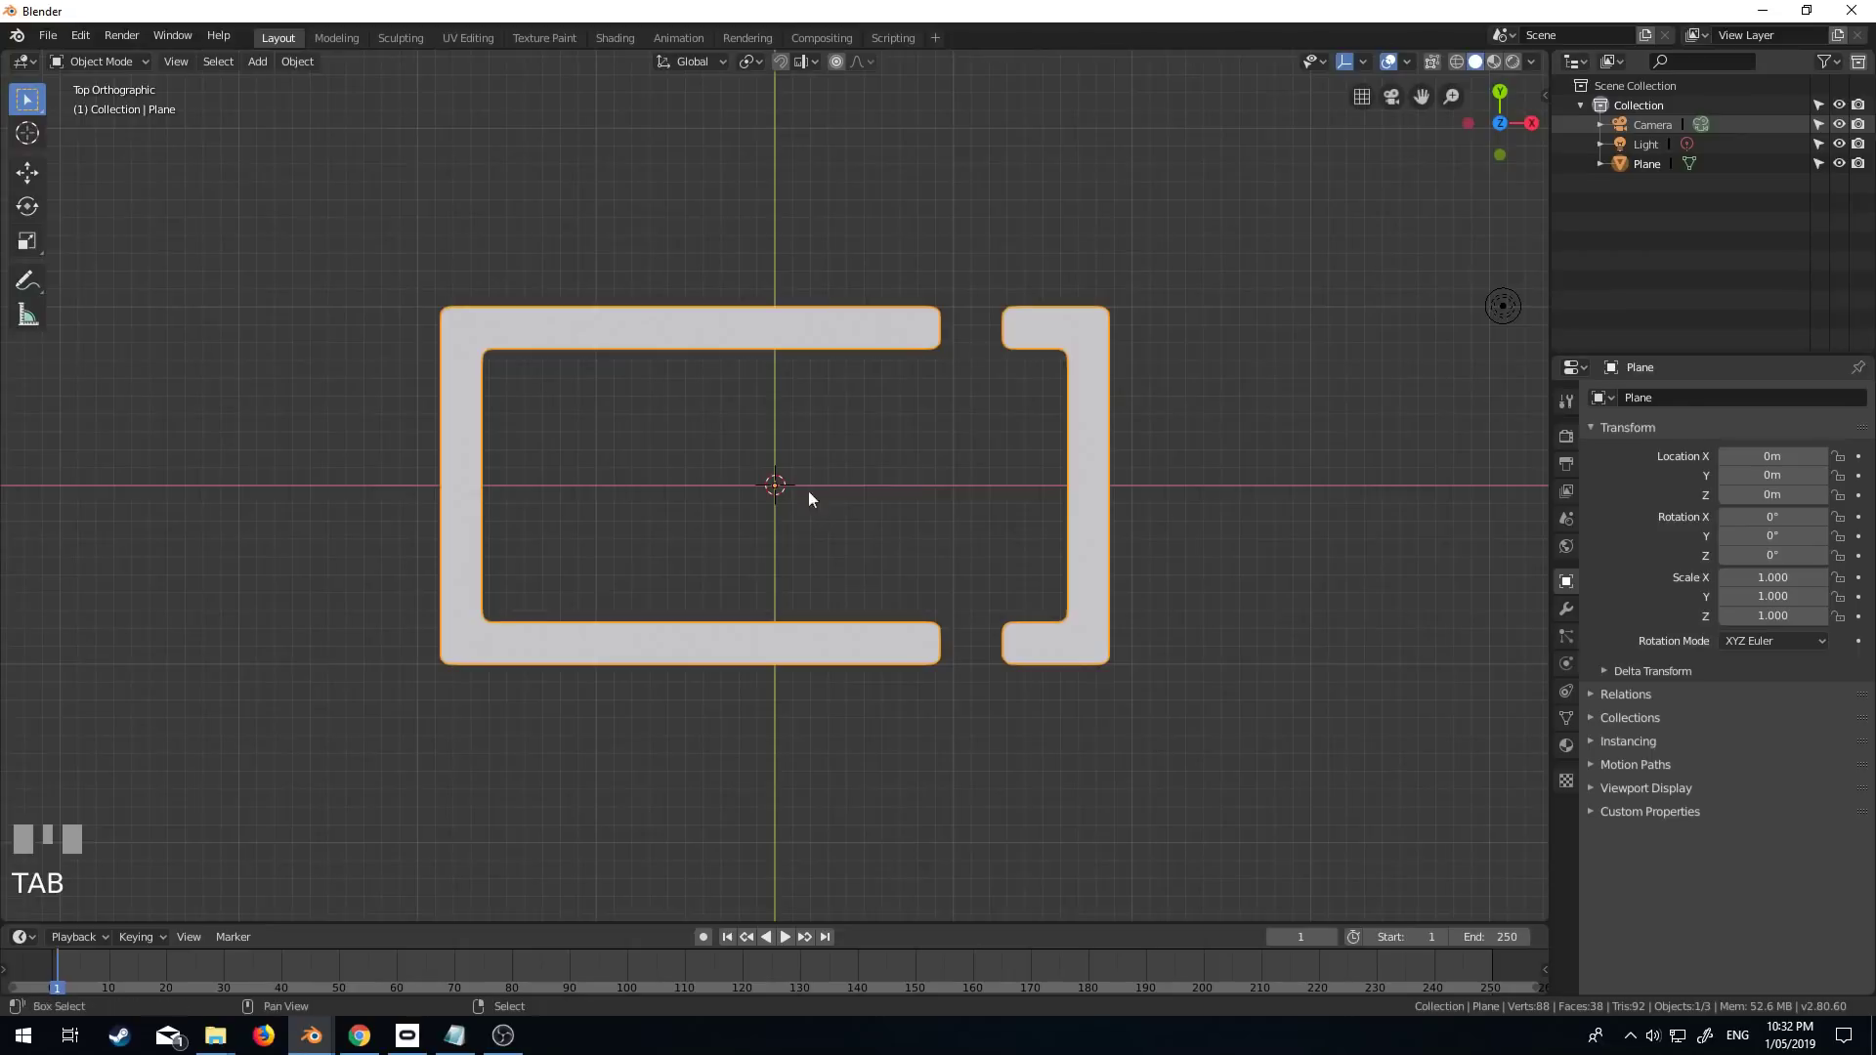
pyautogui.keyDown('shift'); pyautogui.moveTo(807, 494); pyautogui.dragTo(823, 522, button='middle'); pyautogui.keyUp('shift')
# Add a text object reading MONTA and place it inside the bracket
pyautogui.hotkey('shift', 'a')
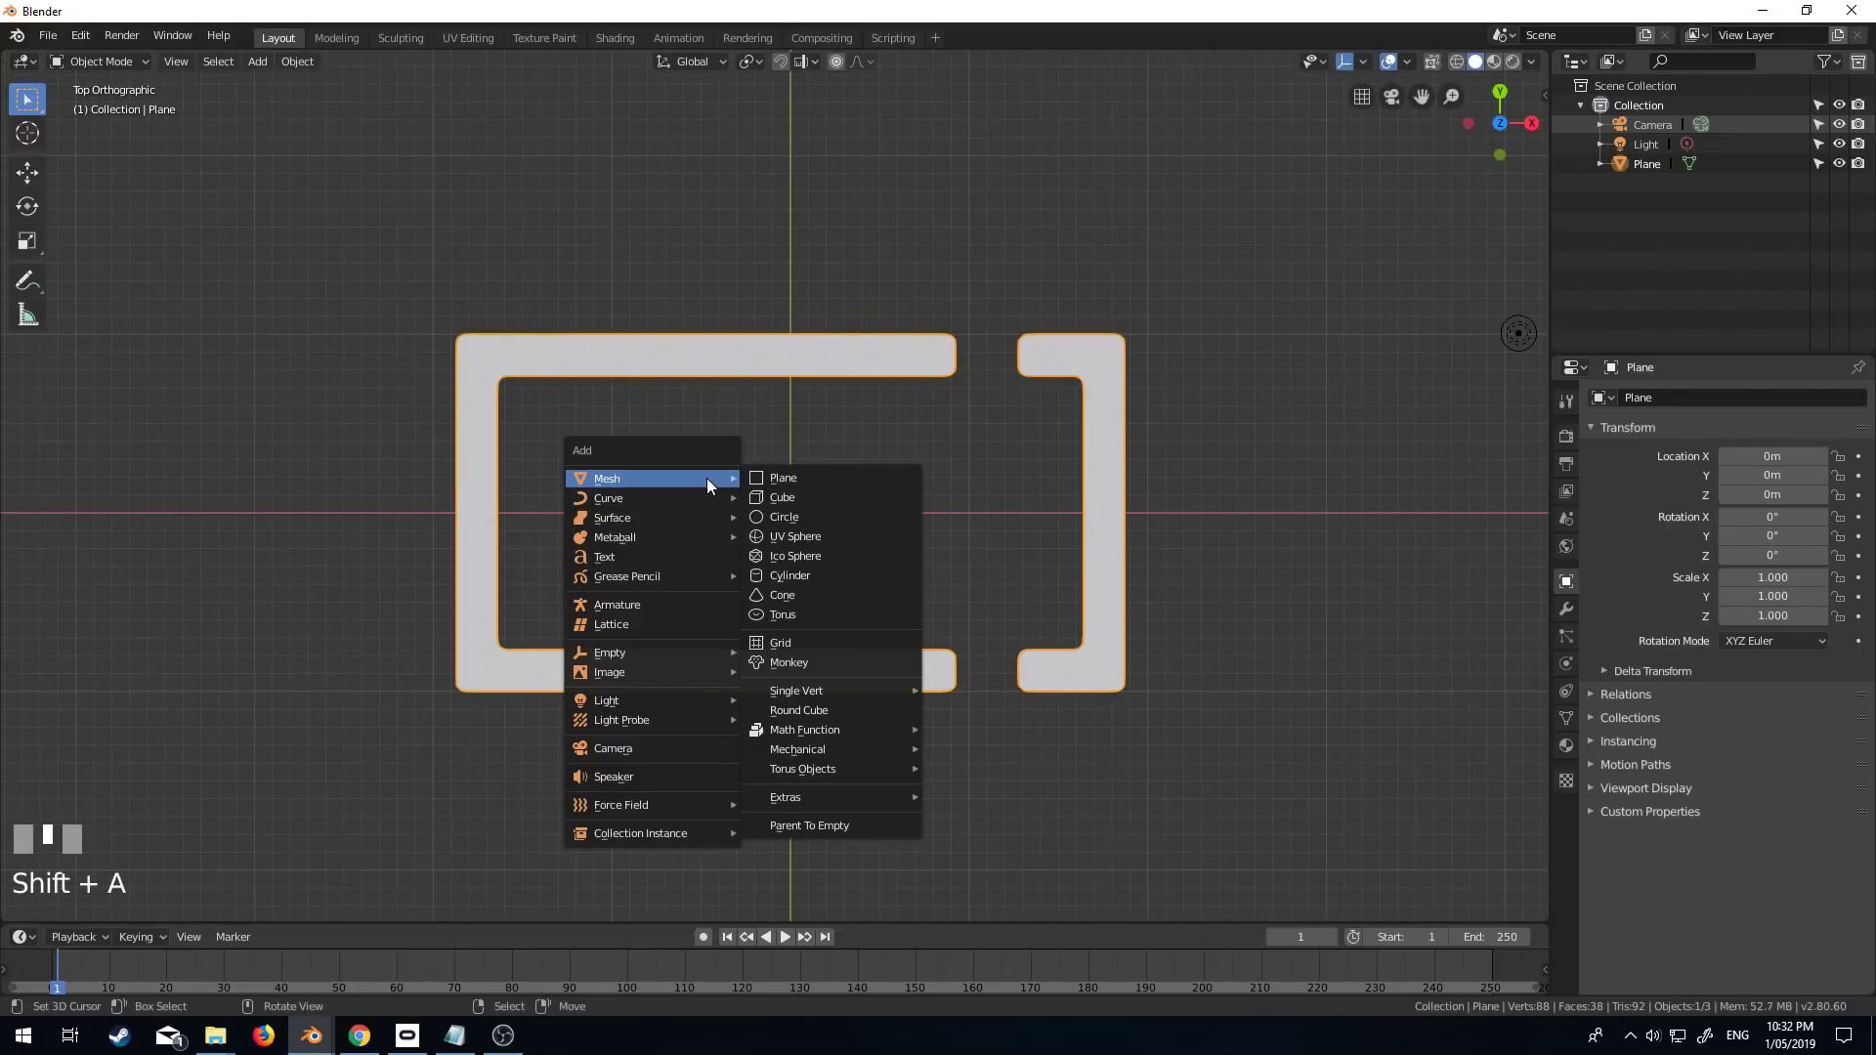
pyautogui.click(682, 561)
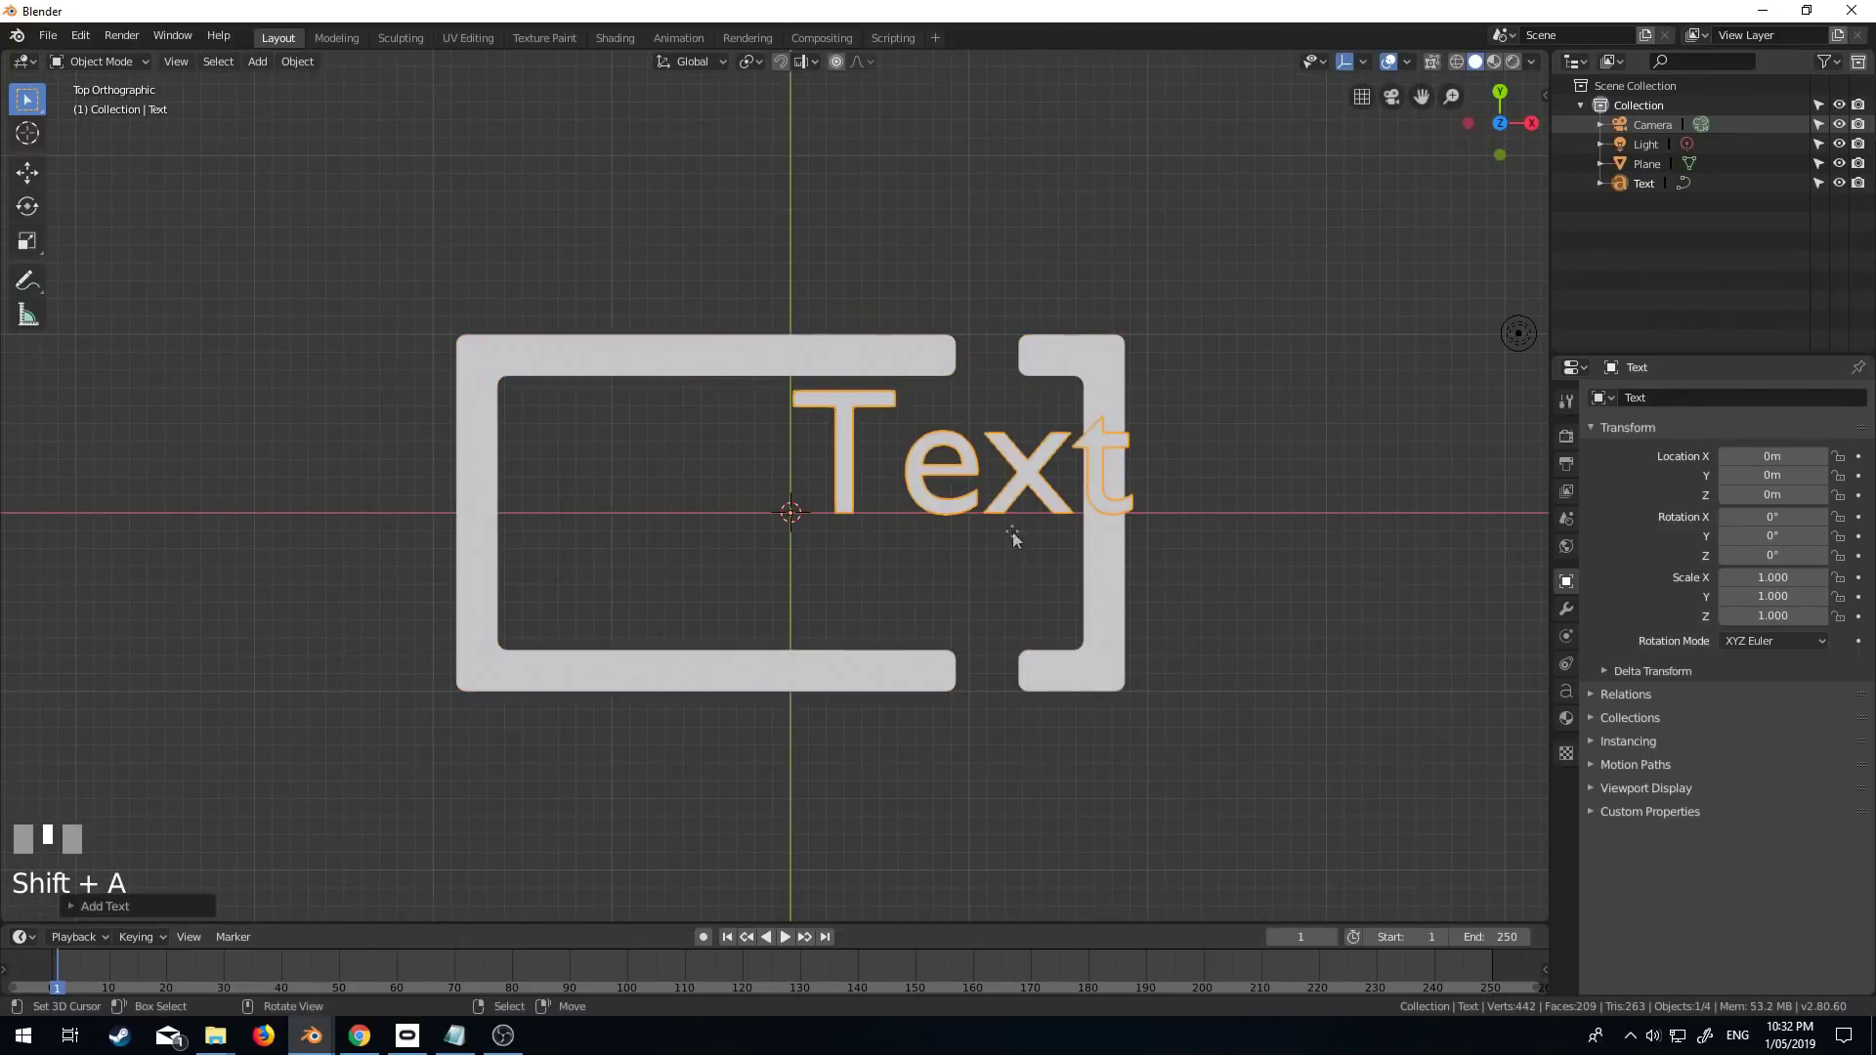
pyautogui.press('g')
pyautogui.click(836, 559)
pyautogui.press('Tab')
pyautogui.press('BackSpace')
pyautogui.press('BackSpace')
pyautogui.press('BackSpace')
pyautogui.press('BackSpace')
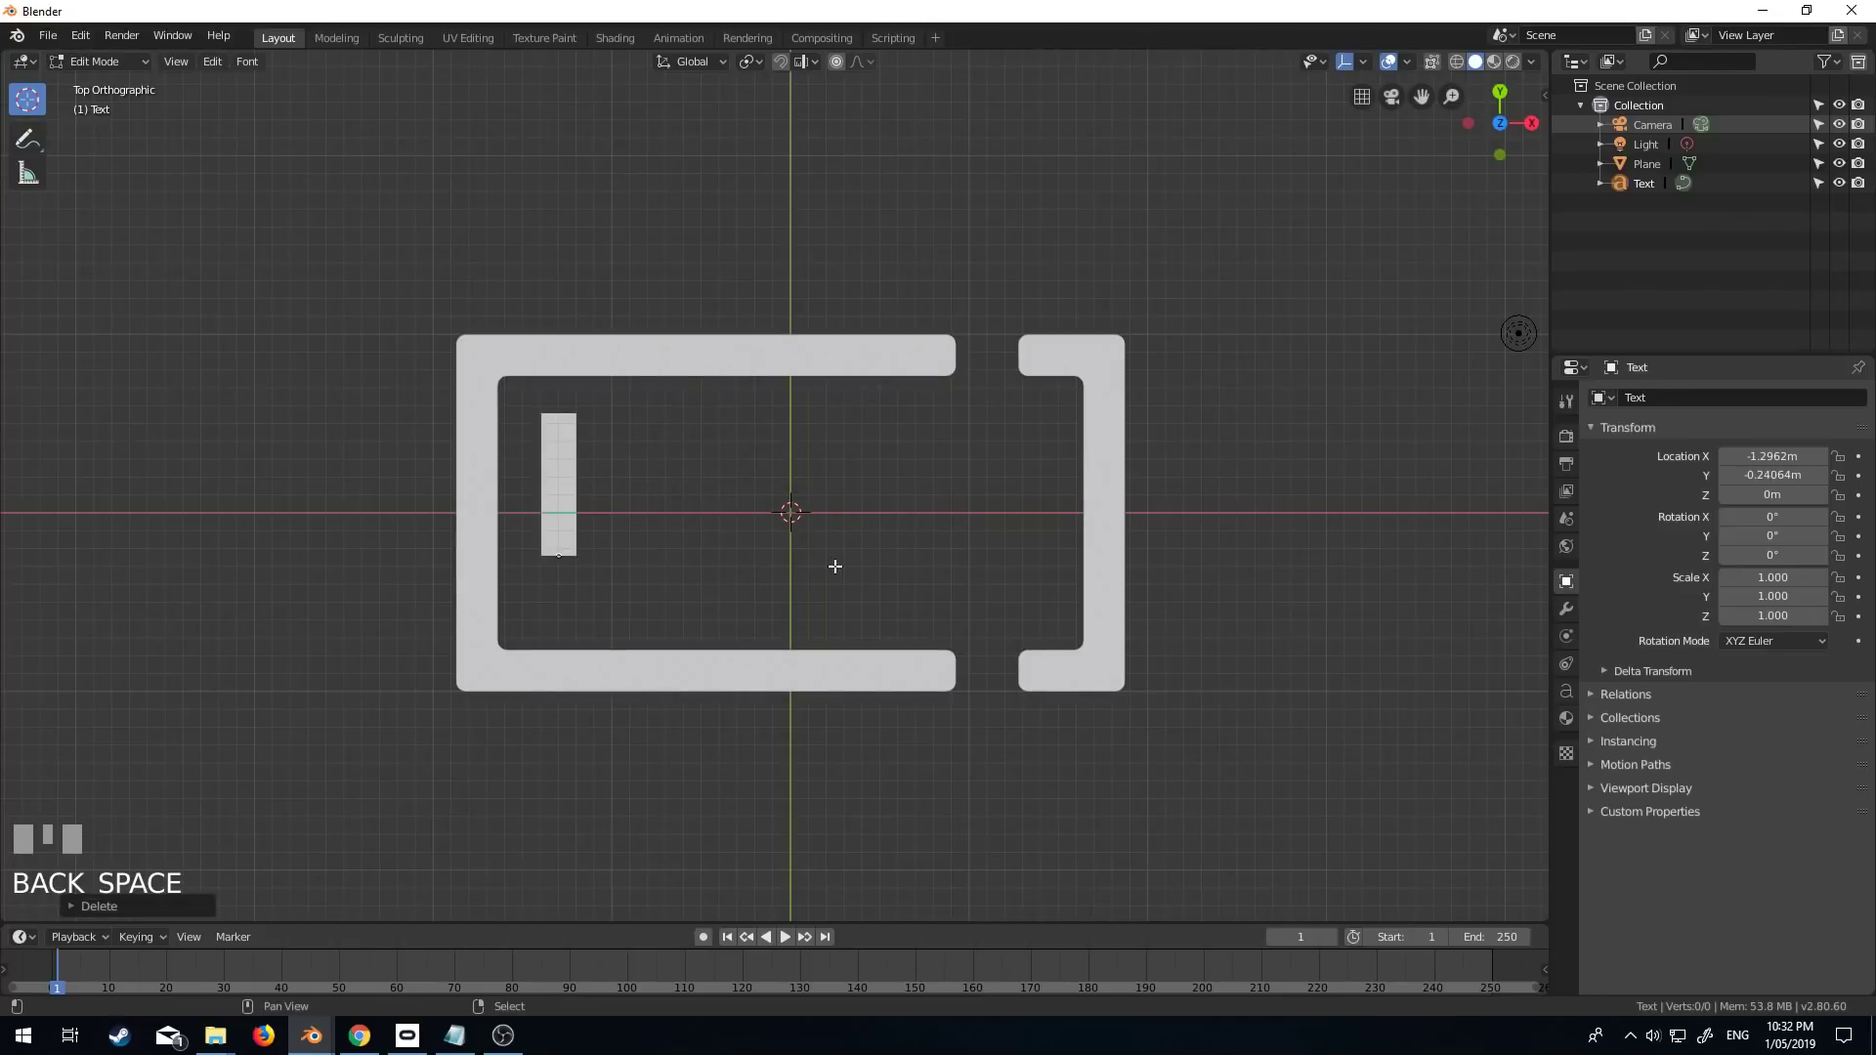
pyautogui.write('MONTA')
pyautogui.press('Tab')
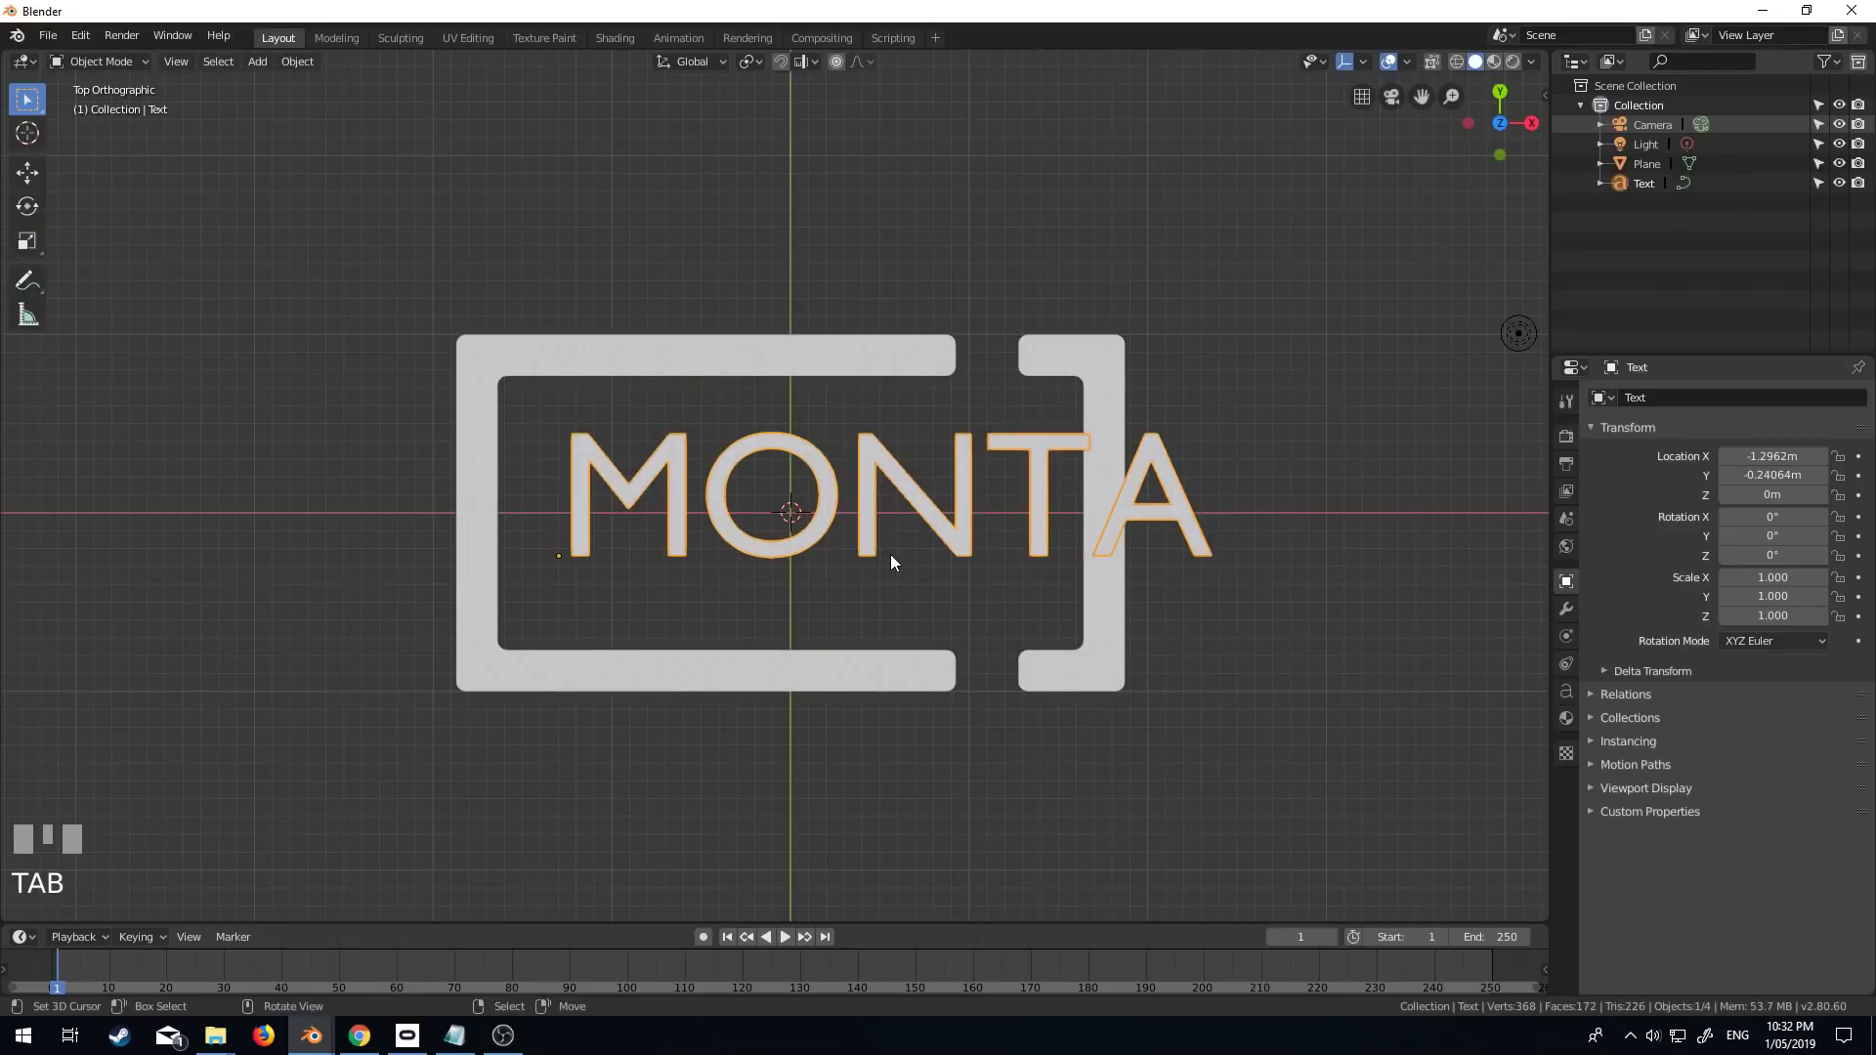
pyautogui.press('g')
pyautogui.click(817, 567)
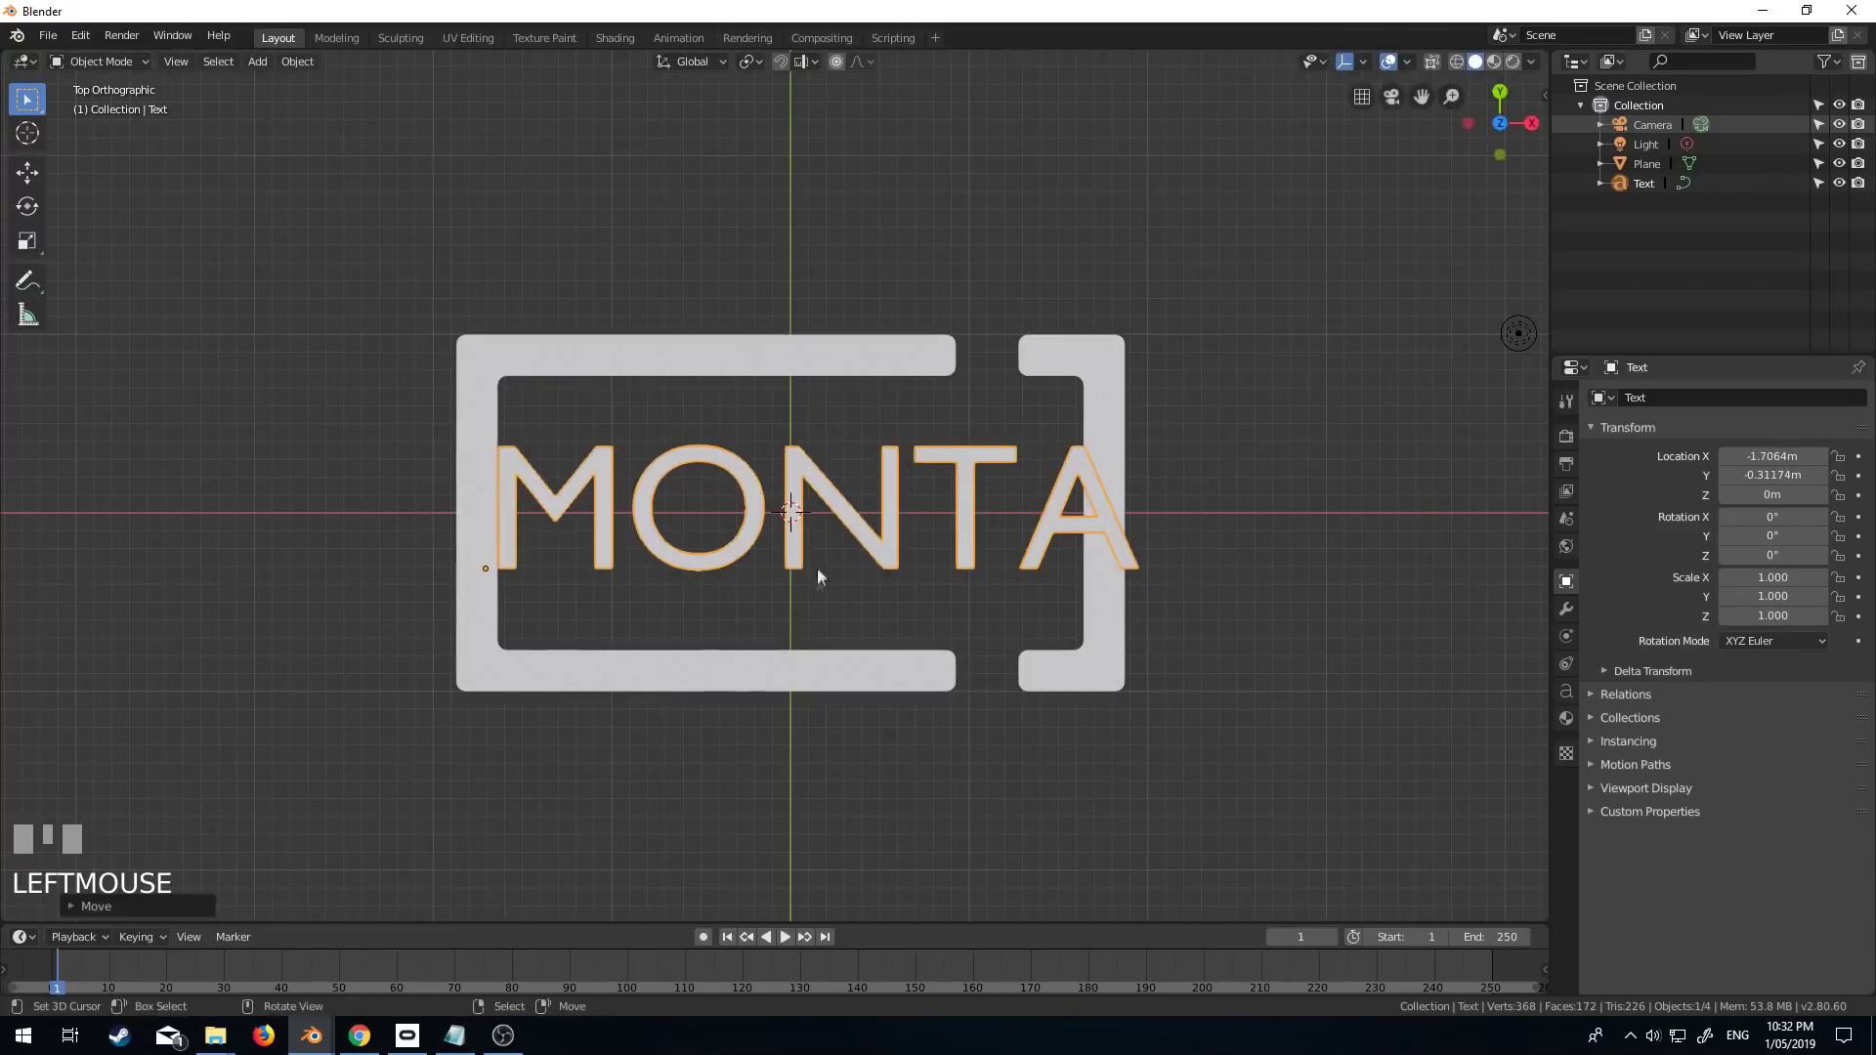
# Scale up the bracket geometry and shift it right so it encloses MONTA
pyautogui.rightClick(836, 655)
pyautogui.press('Tab')
pyautogui.press('a')
pyautogui.press('s')
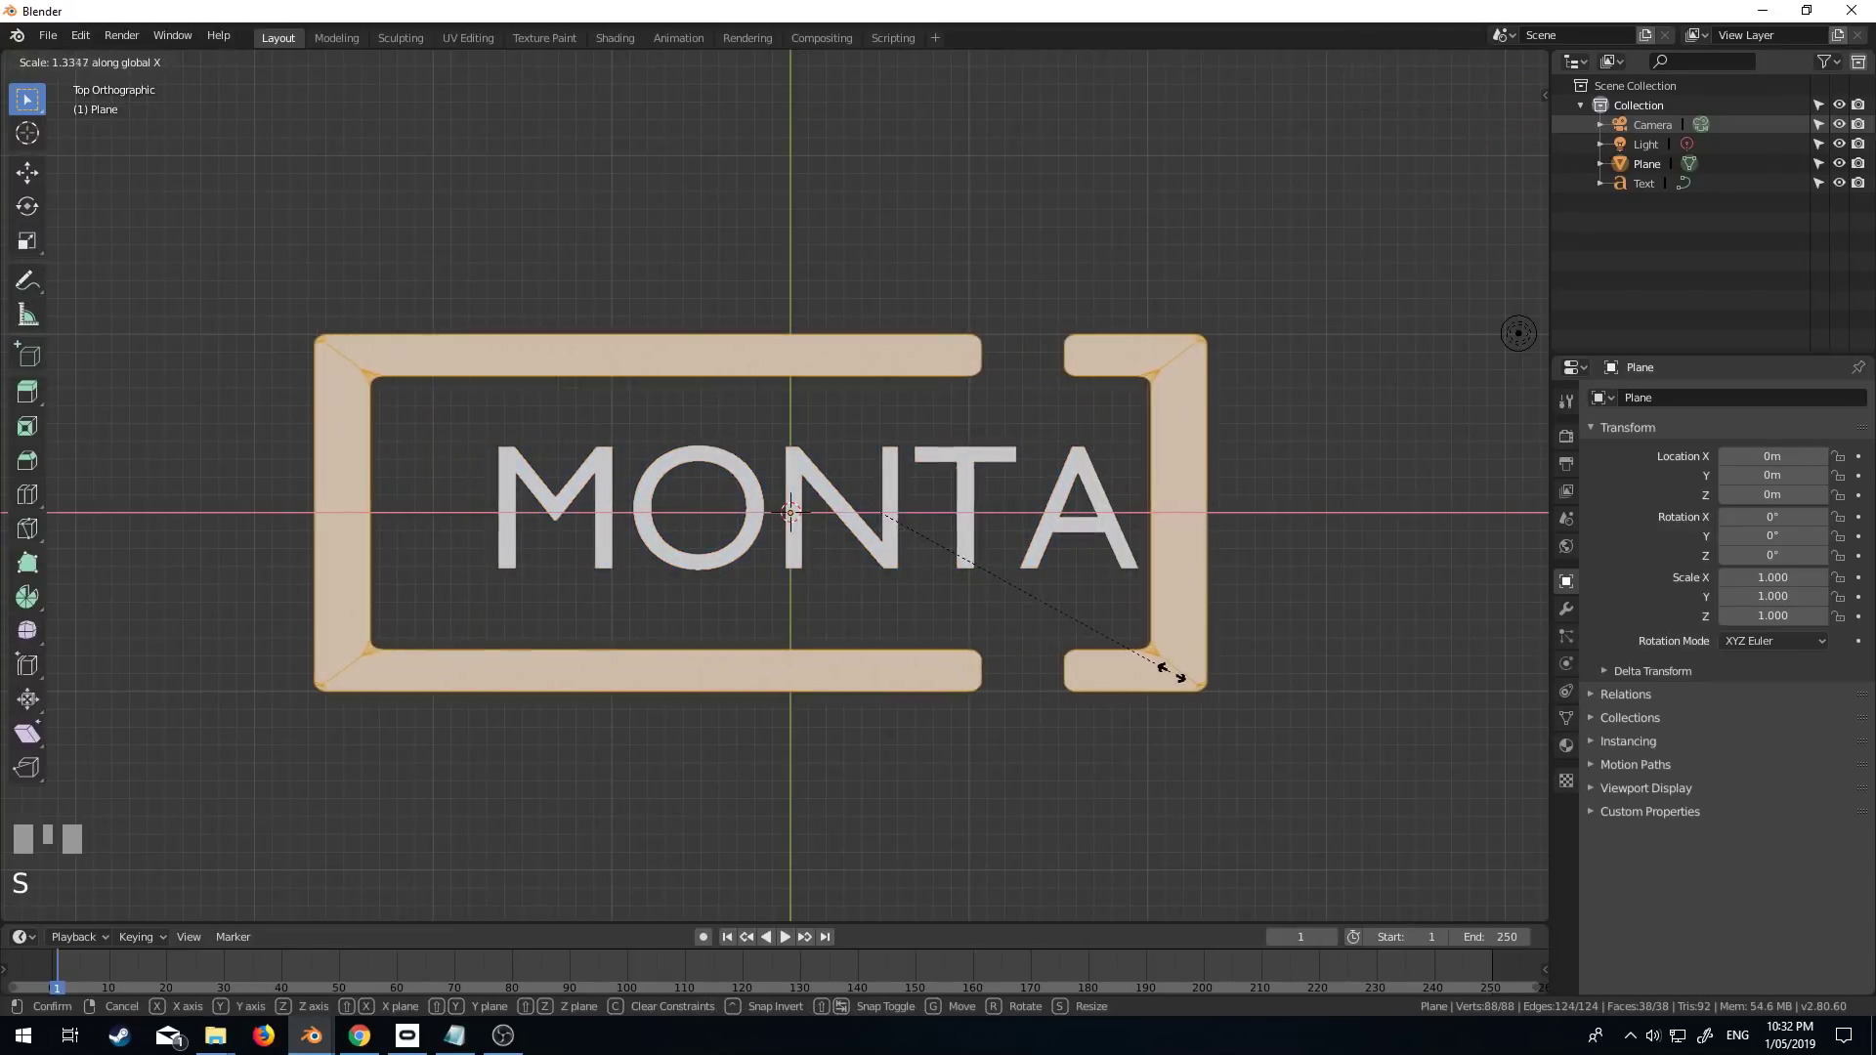
pyautogui.click(1164, 671)
pyautogui.press('g')
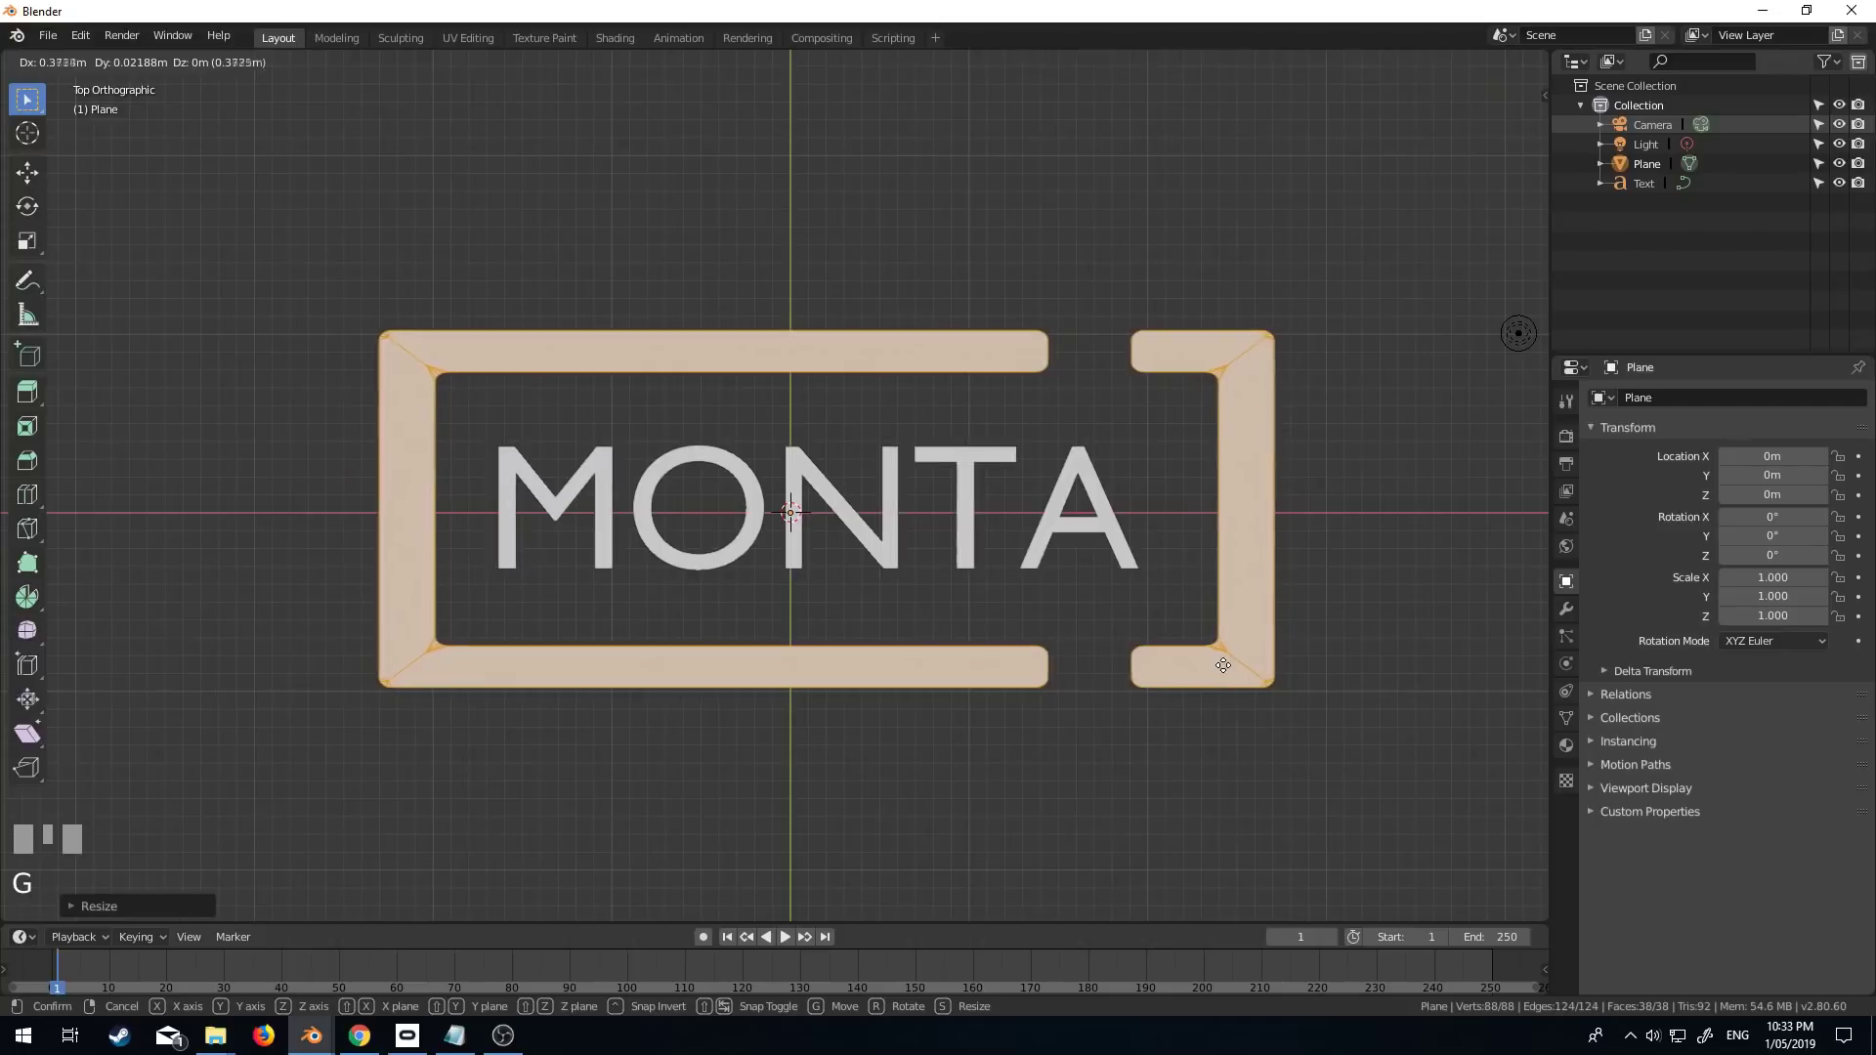
pyautogui.click(1209, 666)
pyautogui.press('Tab')
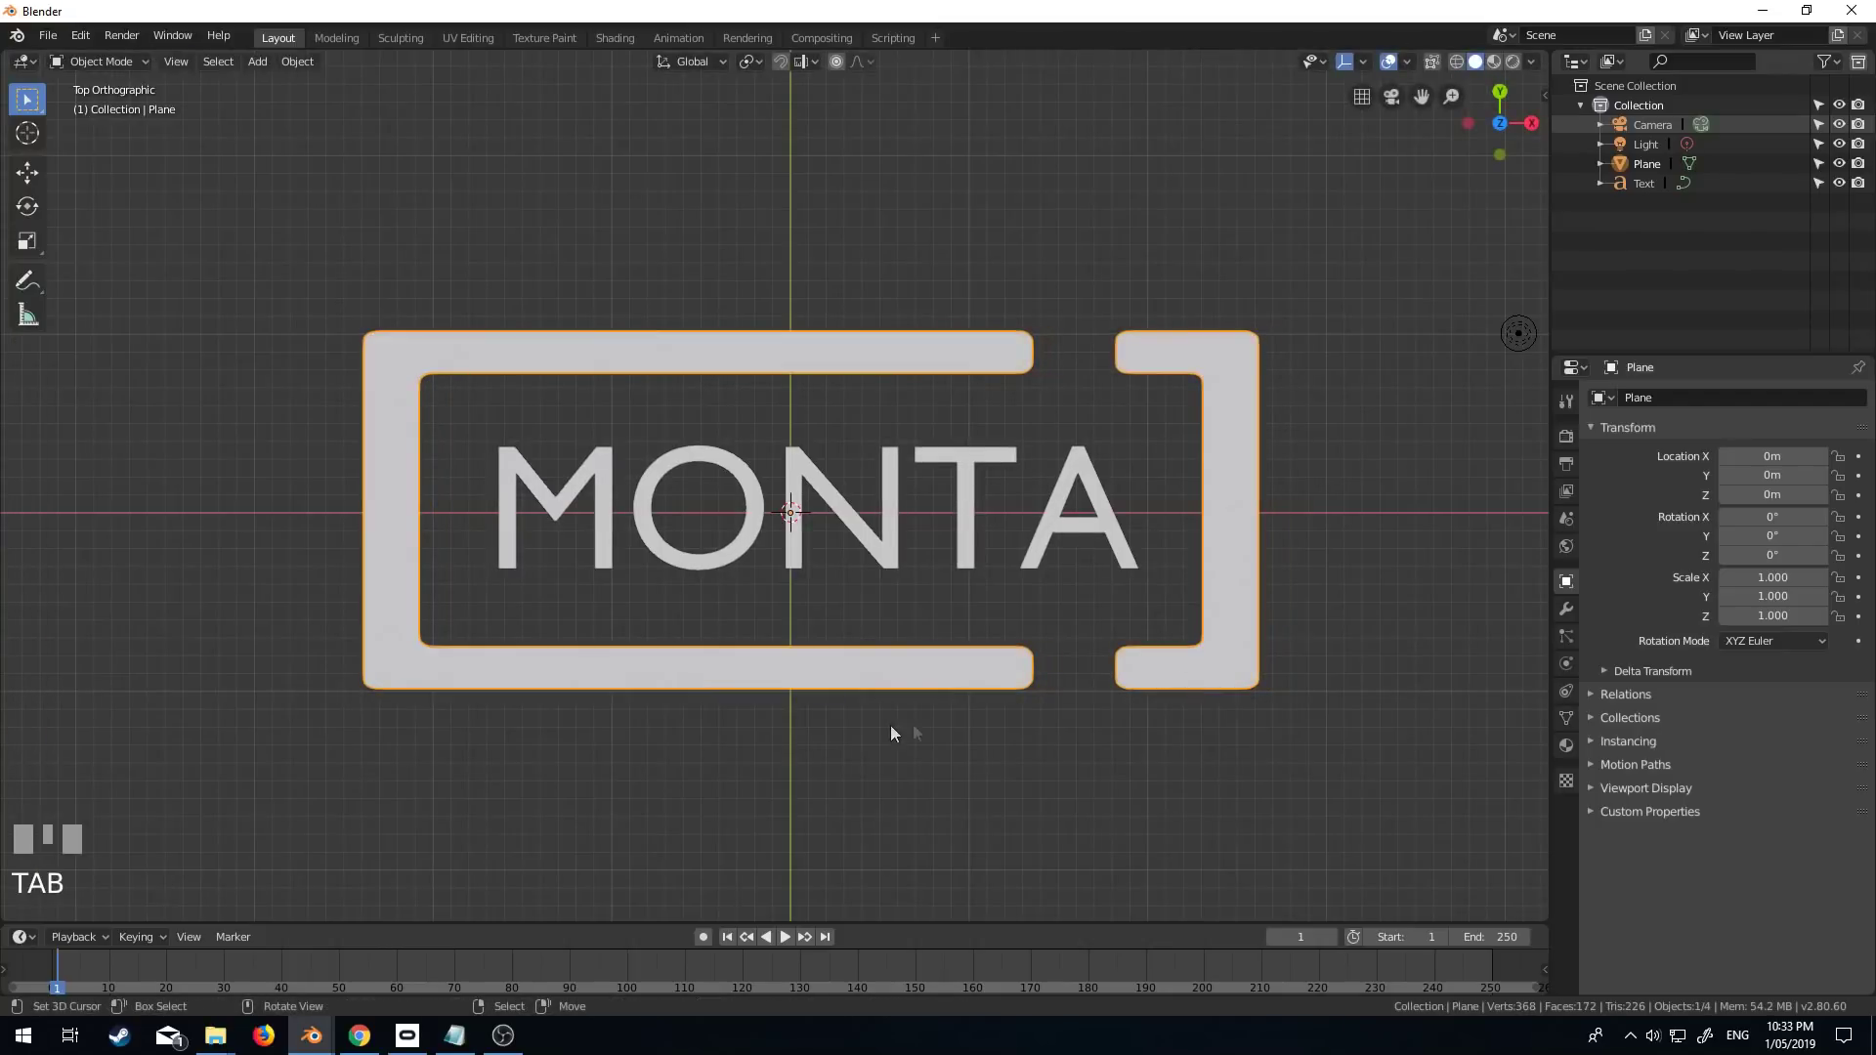
pyautogui.scroll(-5, 1281, 678)
# Reset the camera's rotation and location, raise it along Z, and view through it
pyautogui.moveTo(1274, 683); pyautogui.dragTo(1261, 608, button='middle')
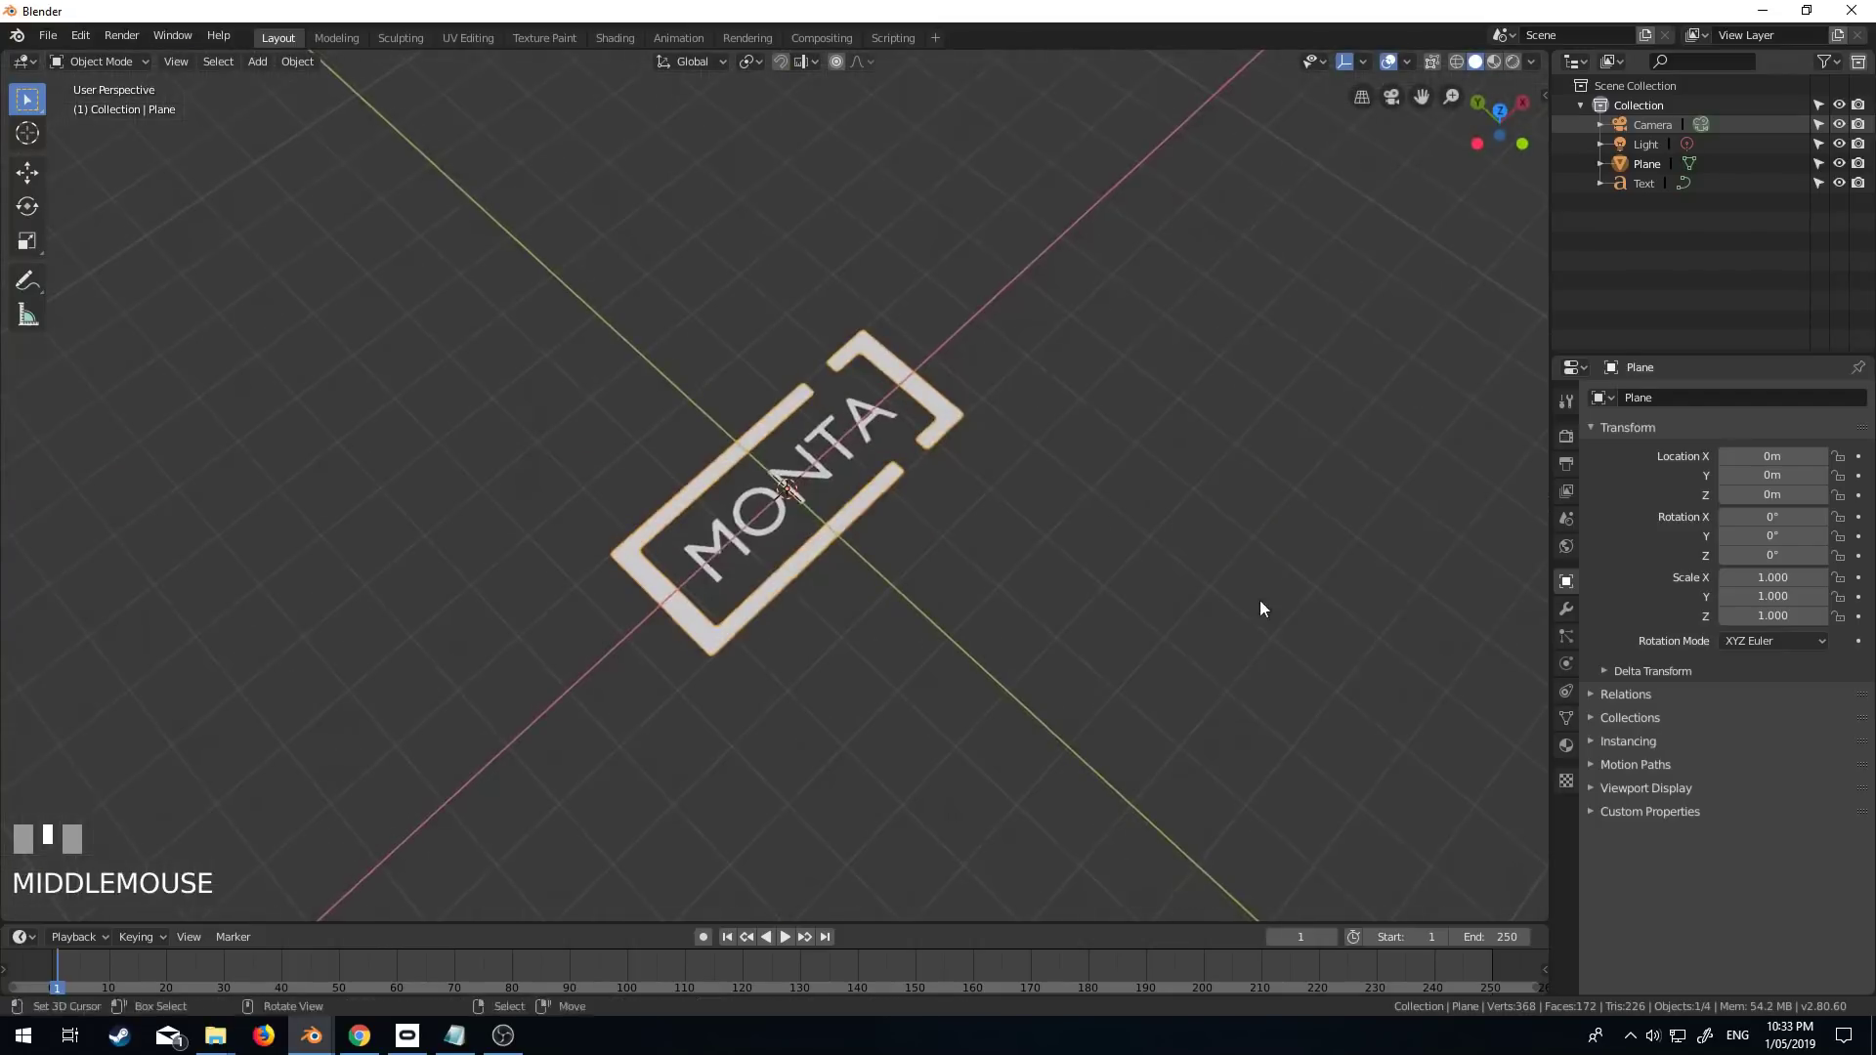
pyautogui.scroll(-3, 1261, 608)
pyautogui.rightClick(1252, 389)
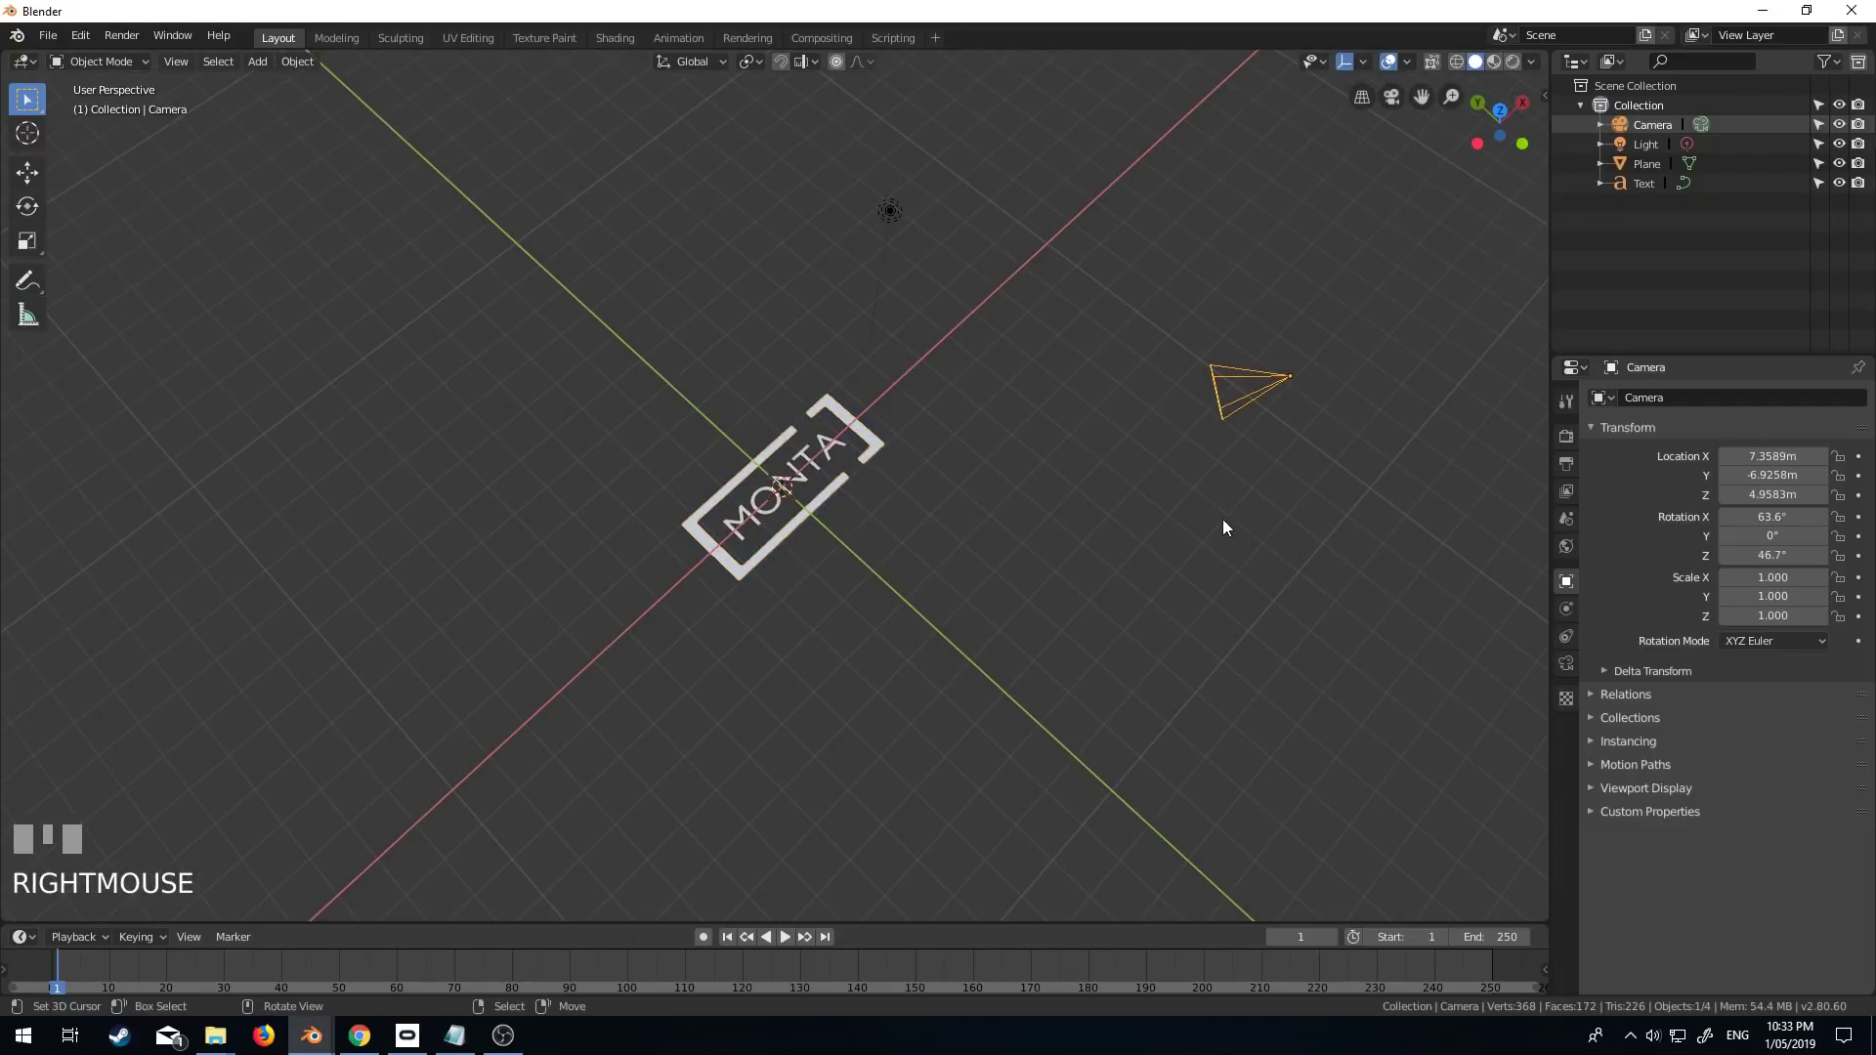
pyautogui.hotkey('alt', 'r')
pyautogui.hotkey('alt', 'g')
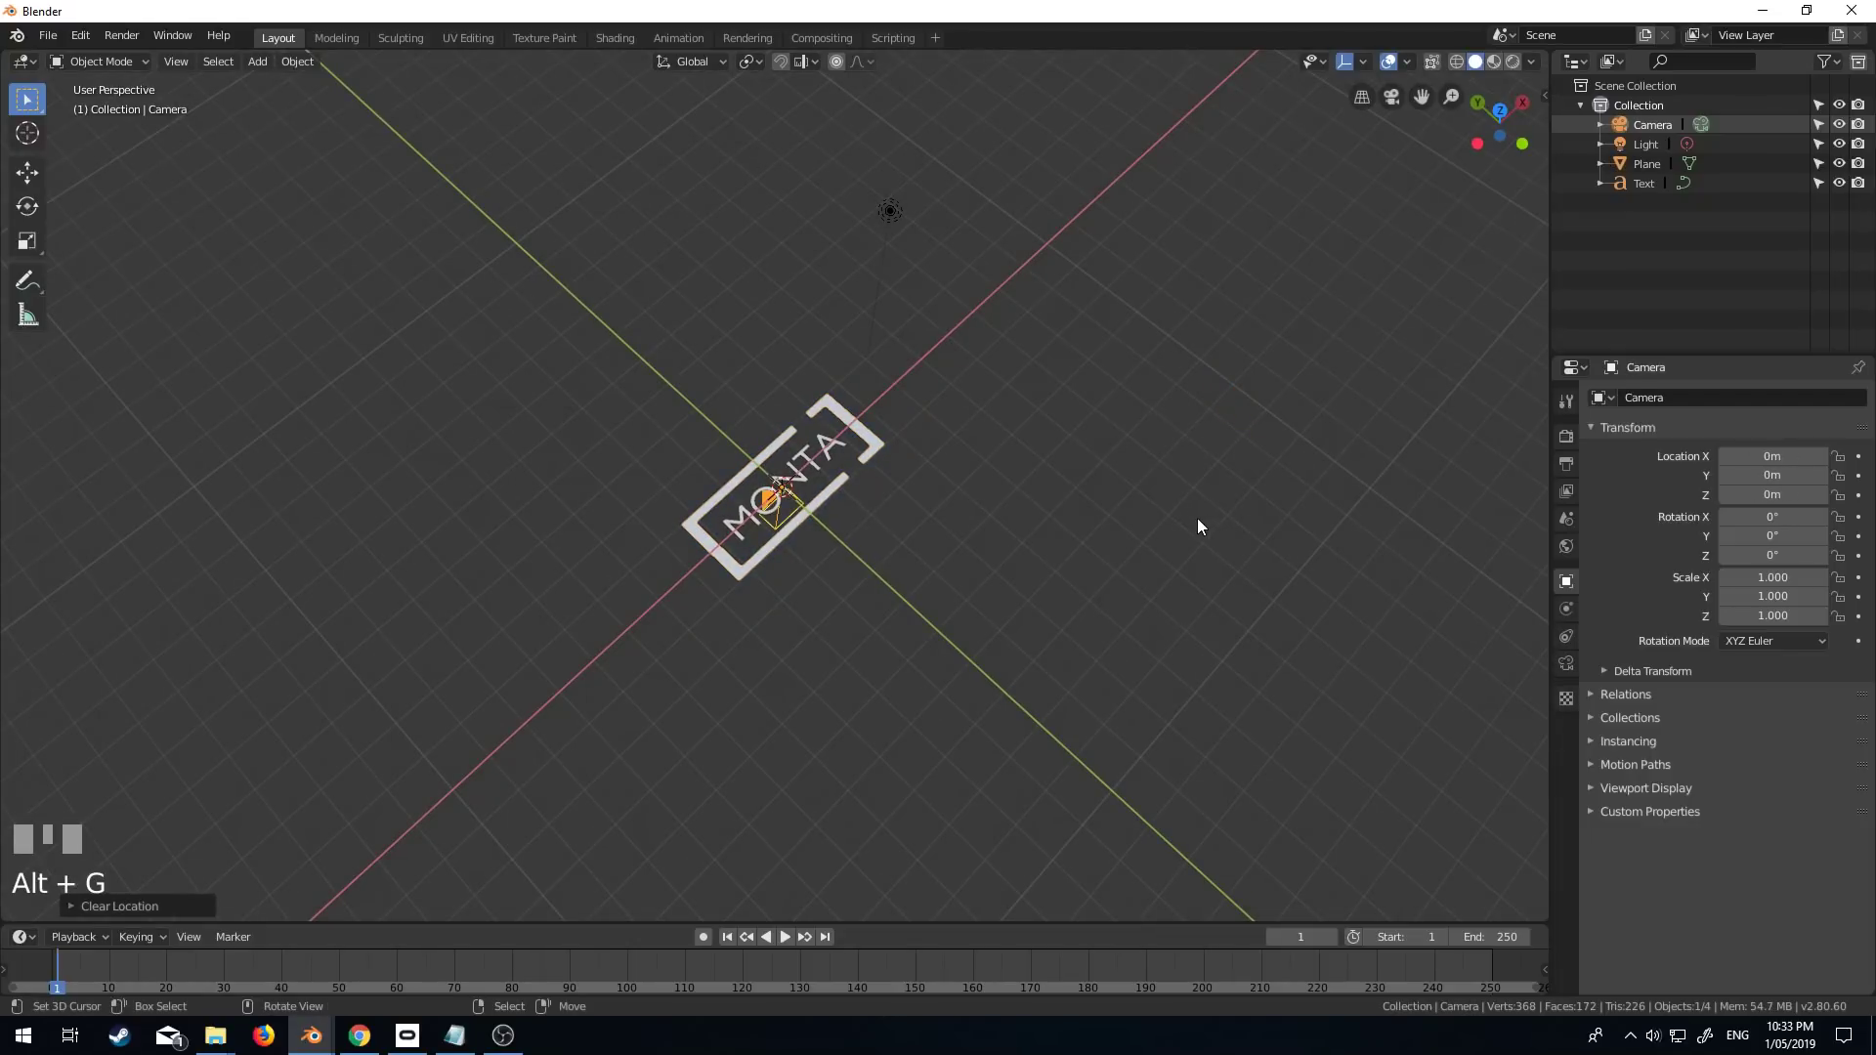
pyautogui.moveTo(1196, 518); pyautogui.dragTo(968, 434, button='middle')
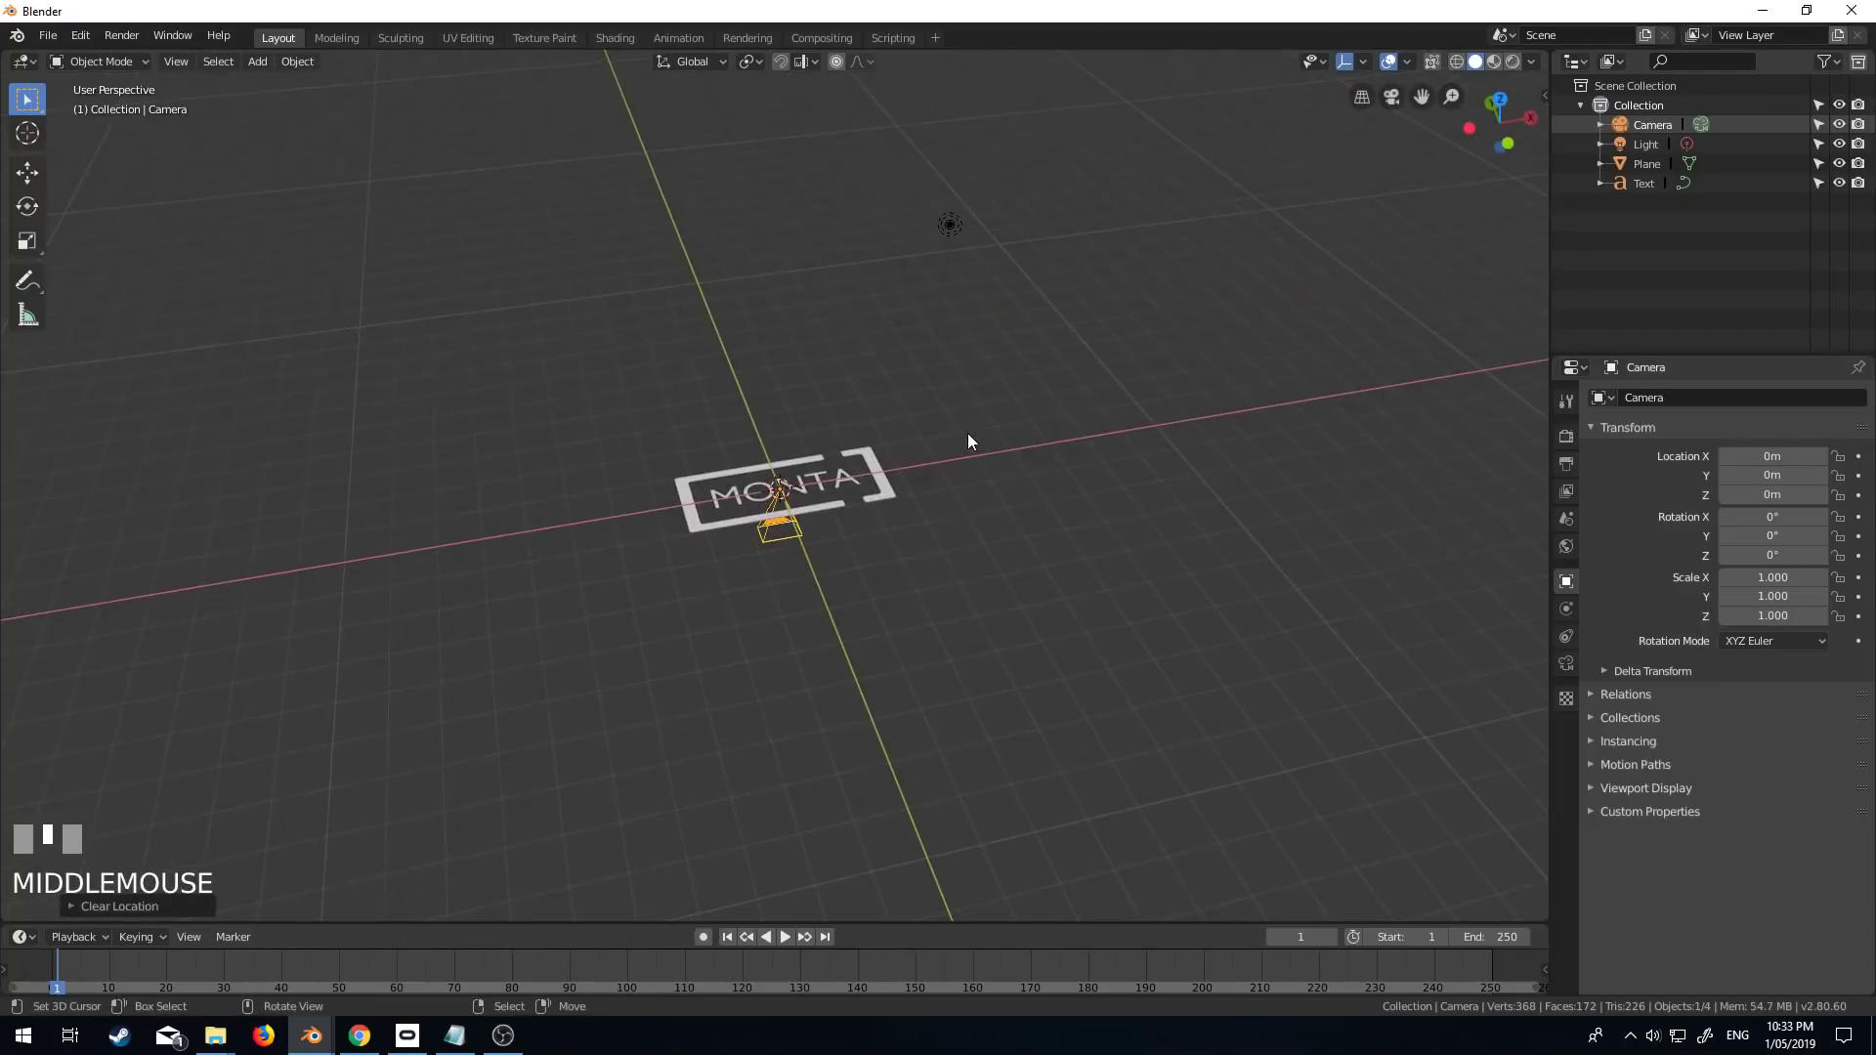
pyautogui.press('g')
pyautogui.press('z')
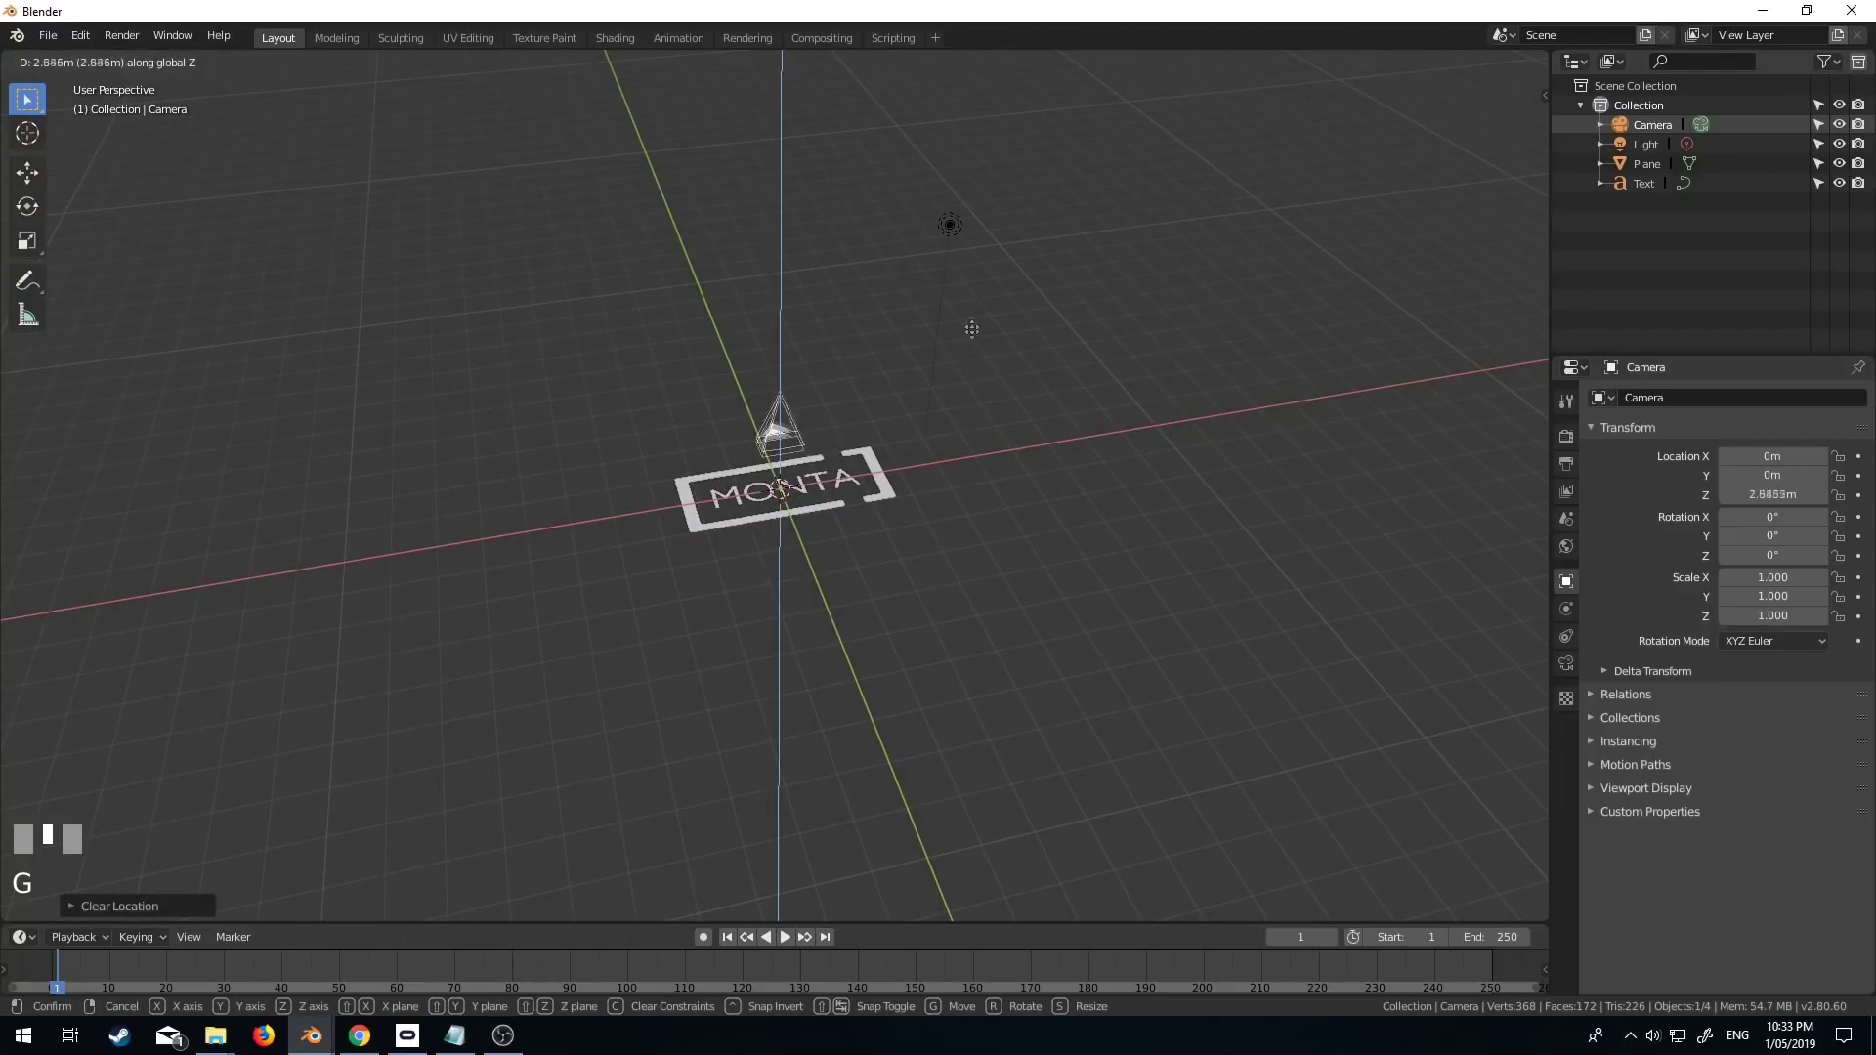
pyautogui.click(968, 289)
pyautogui.press('KP_0')
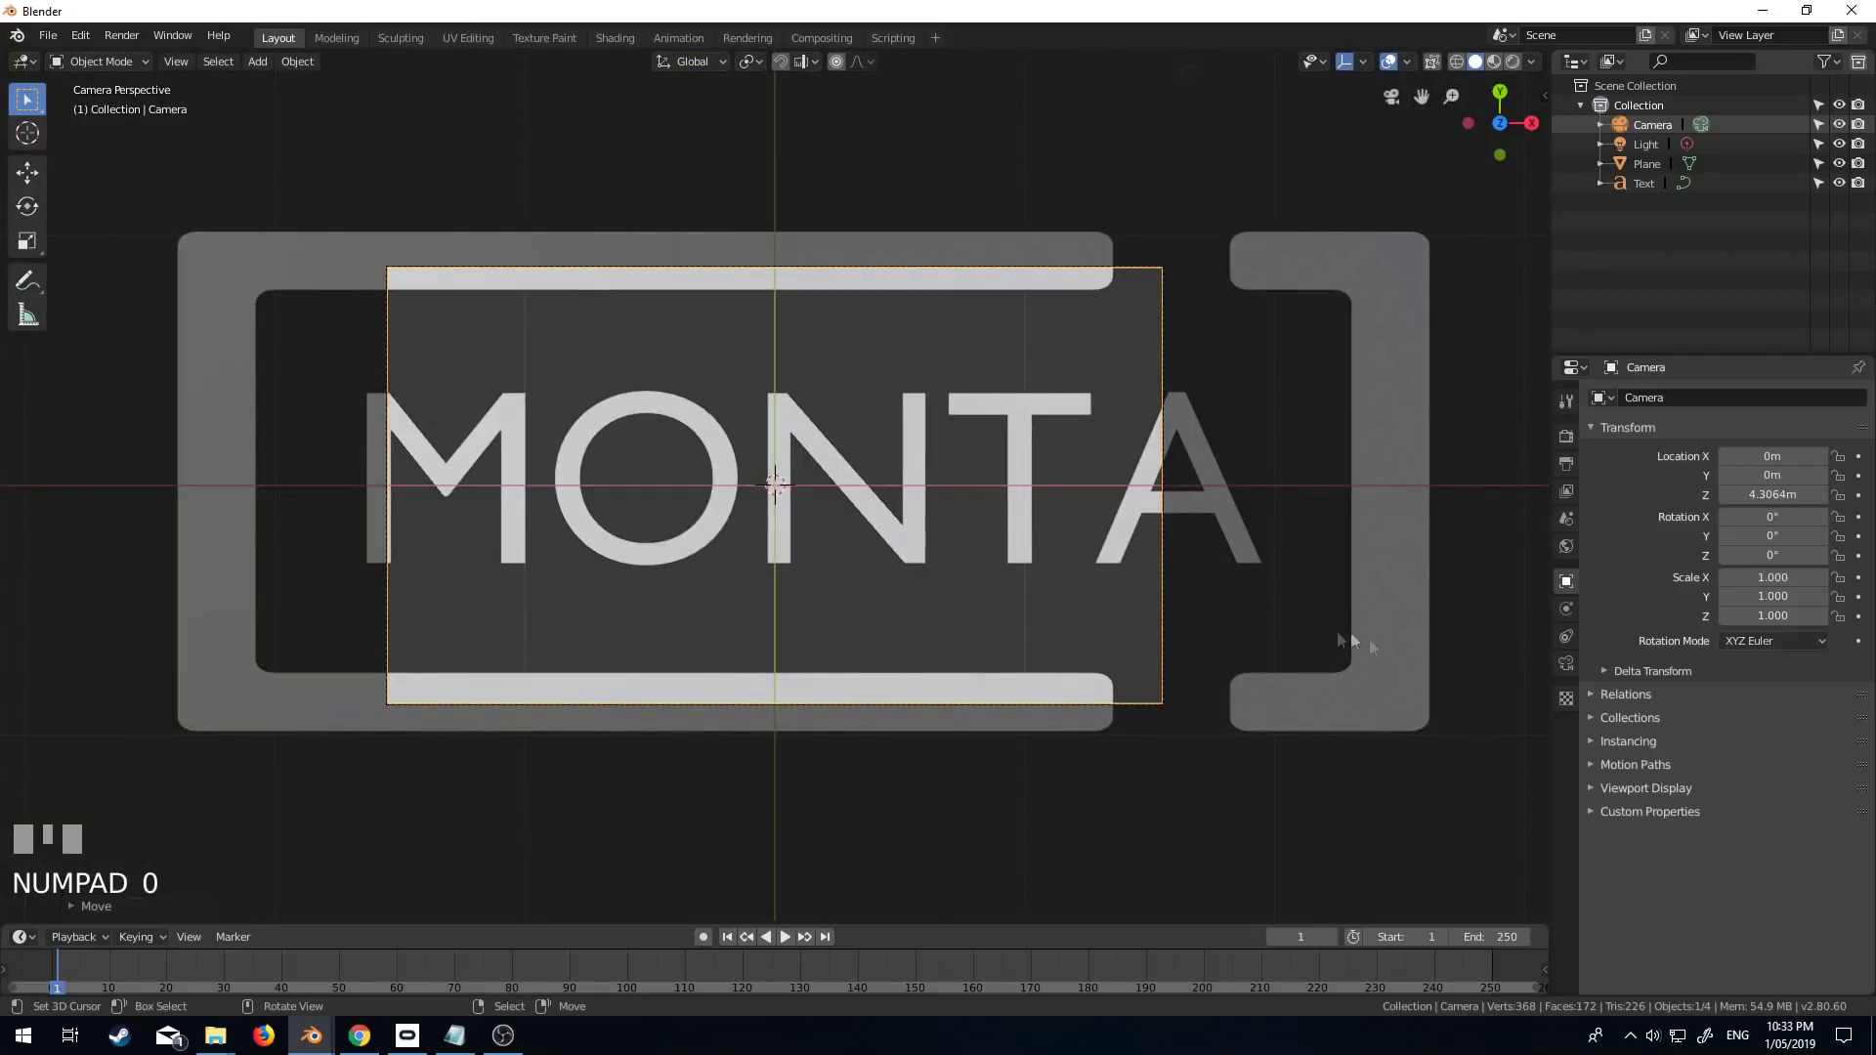
# Make the camera orthographic with scale 5.114 and nudge it to centre the logo
pyautogui.click(1566, 664)
pyautogui.click(1761, 456)
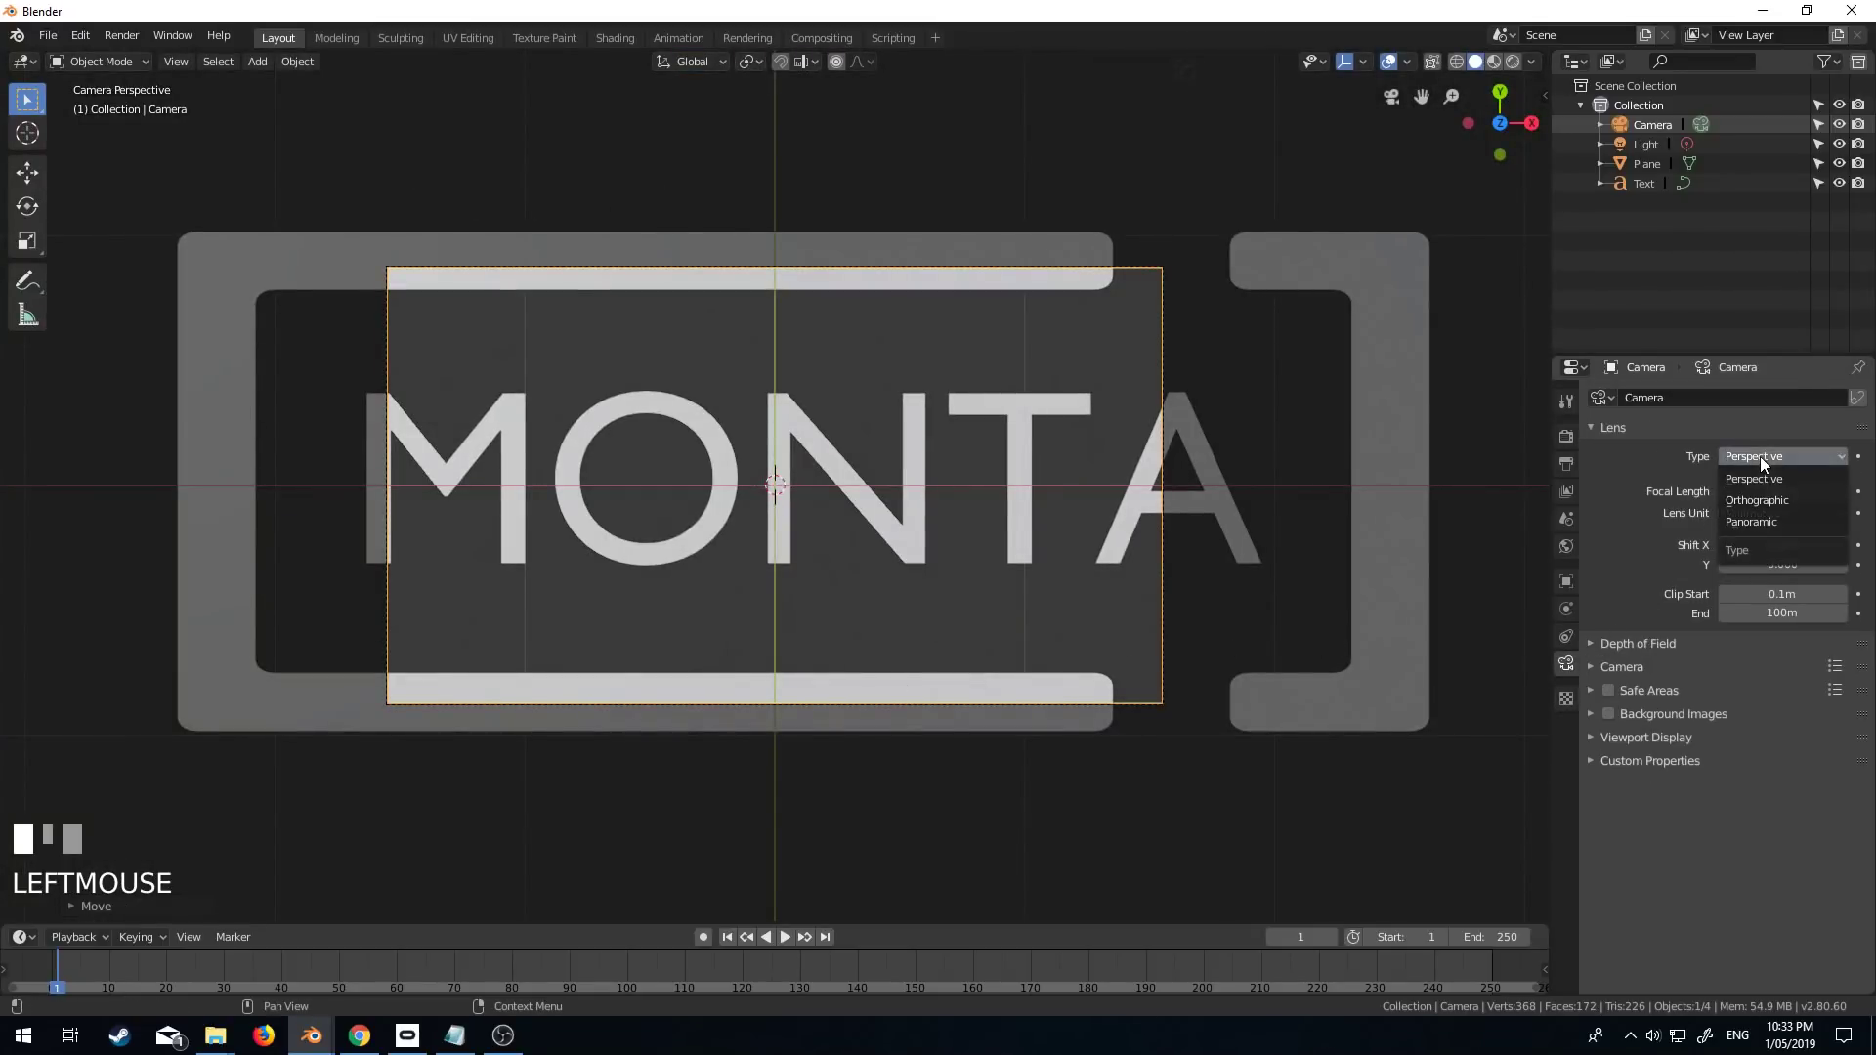
pyautogui.click(1764, 500)
pyautogui.scroll(2, 1251, 603)
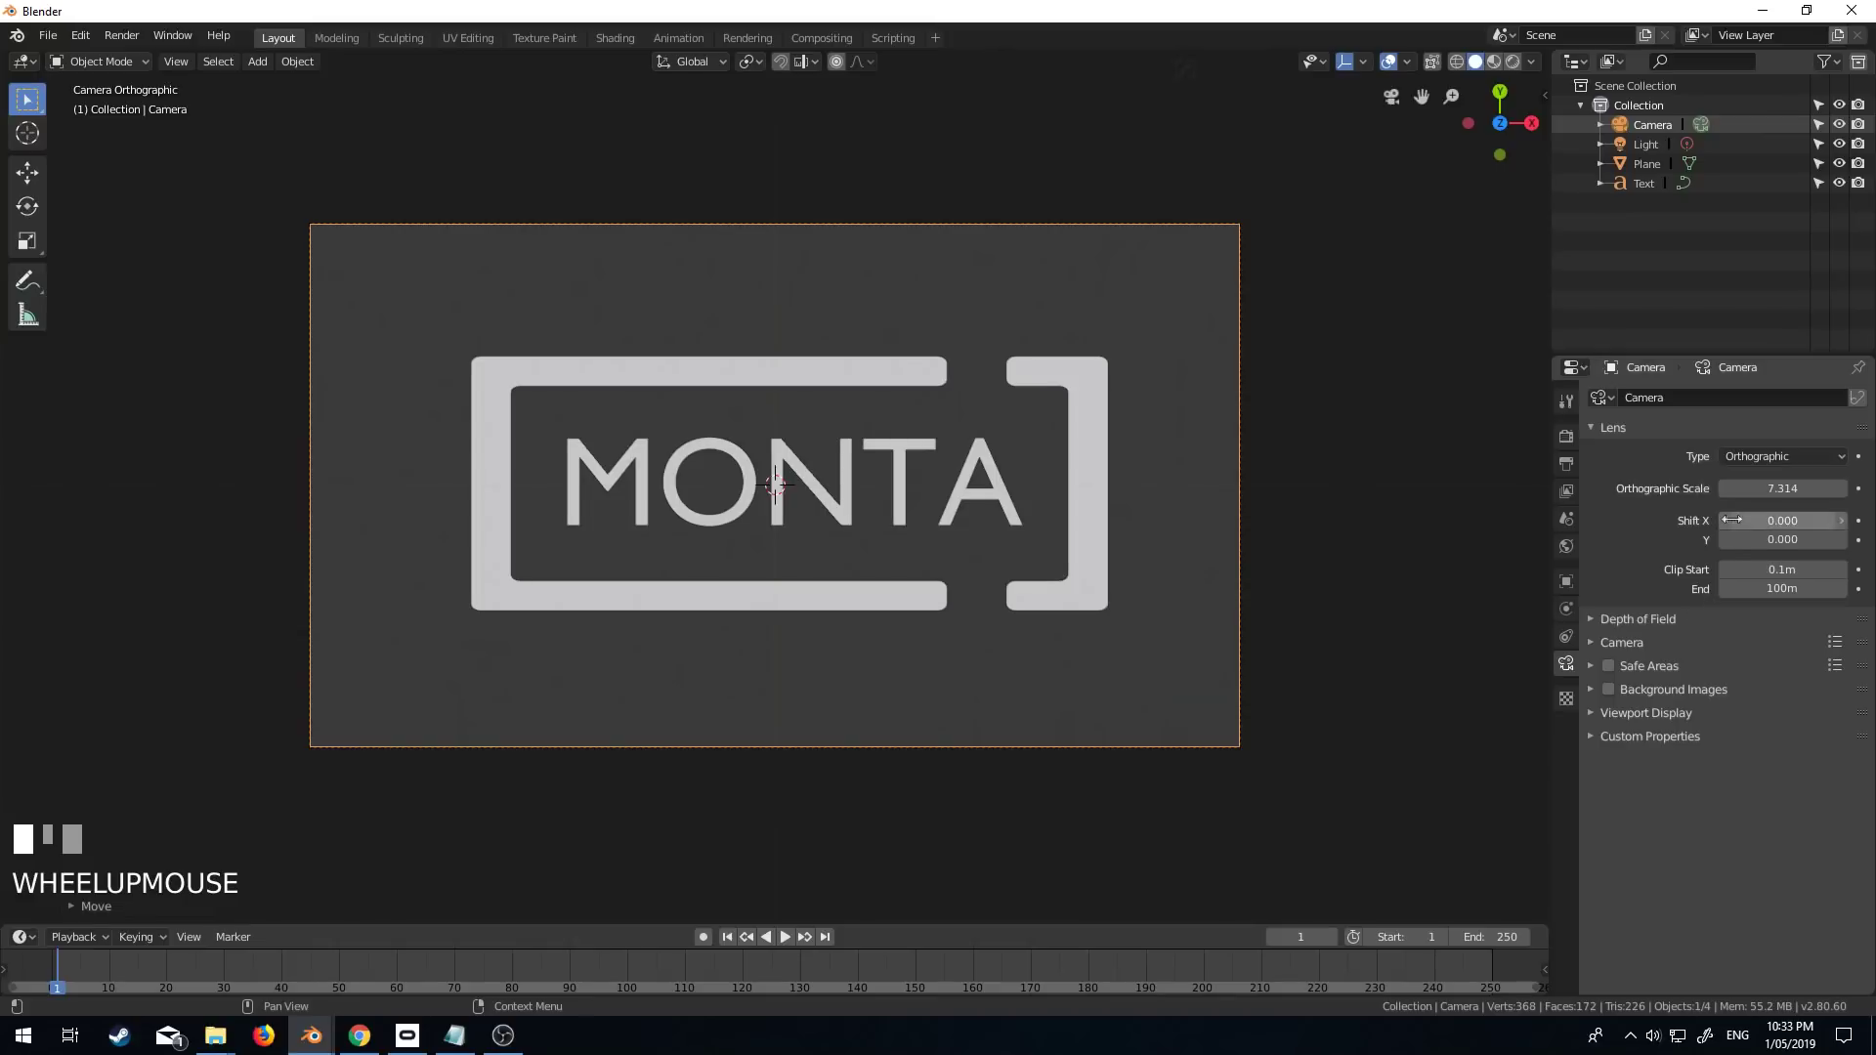
pyautogui.moveTo(1768, 488); pyautogui.dragTo(1700, 489)
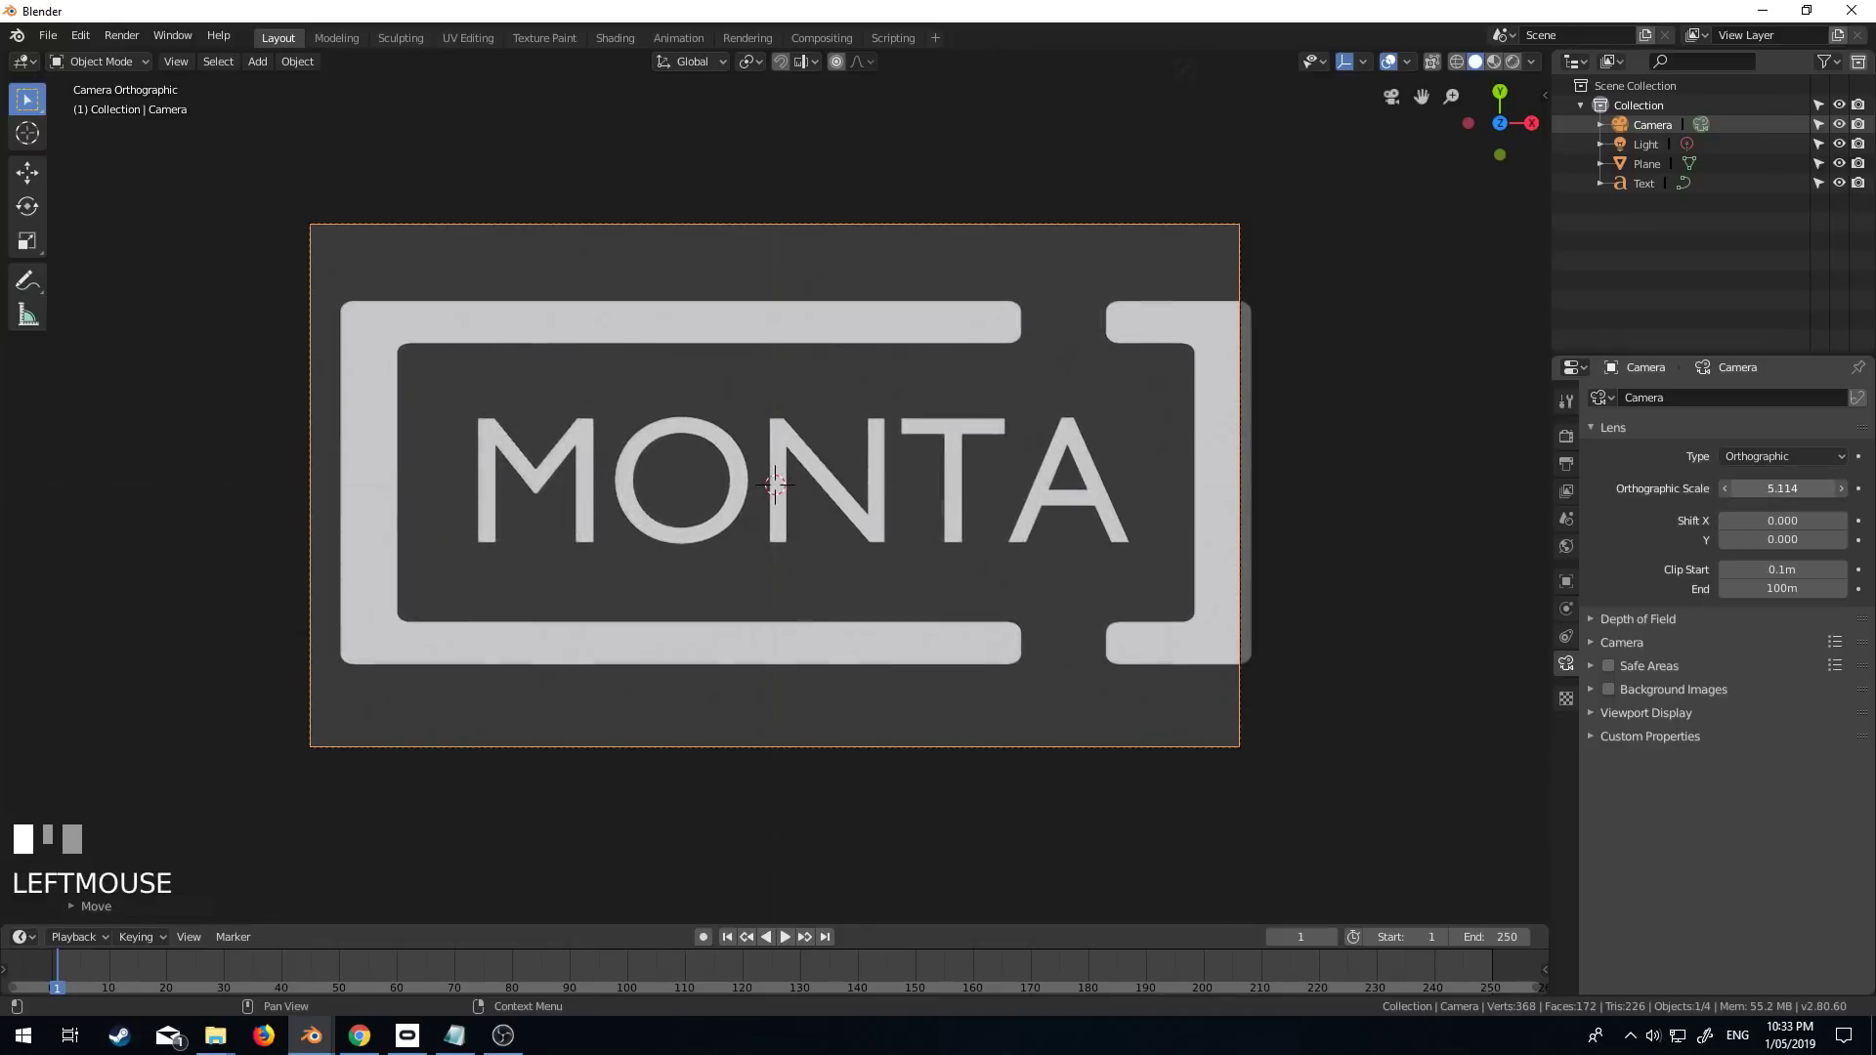
pyautogui.press('g')
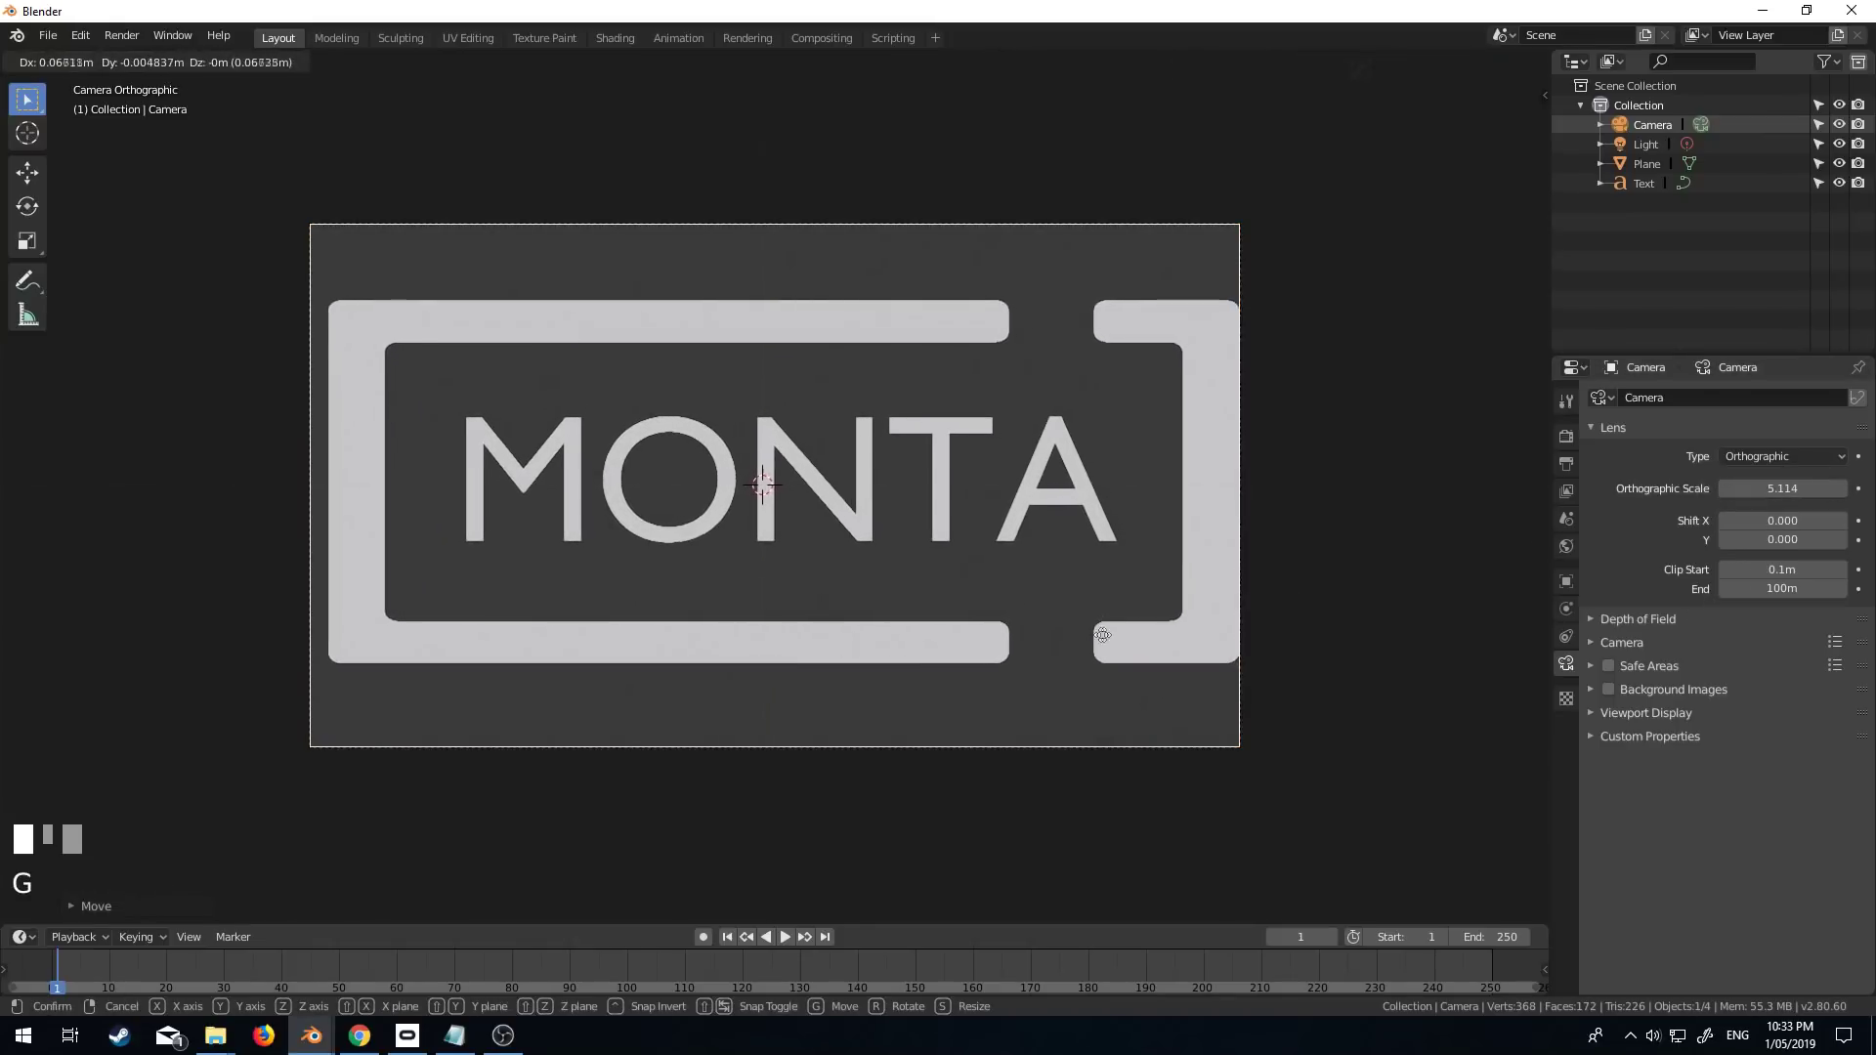
pyautogui.click(1123, 631)
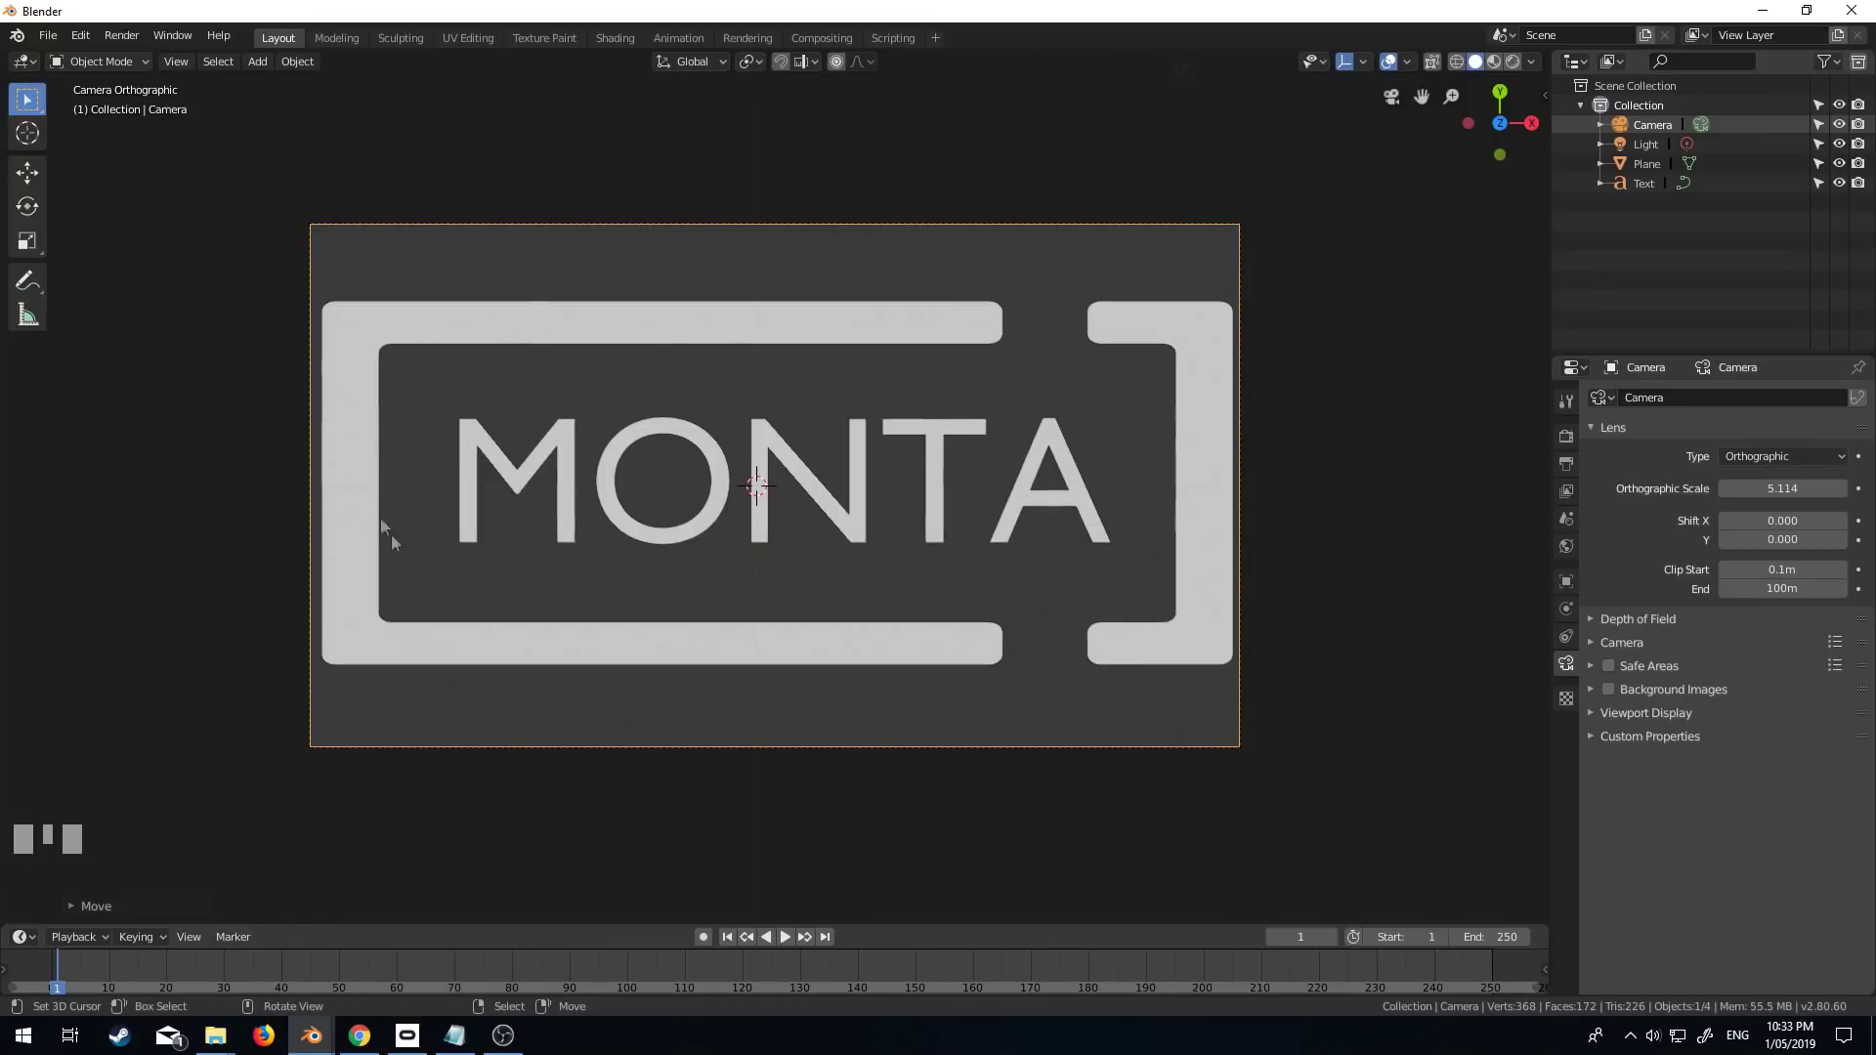
pyautogui.click(1569, 548)
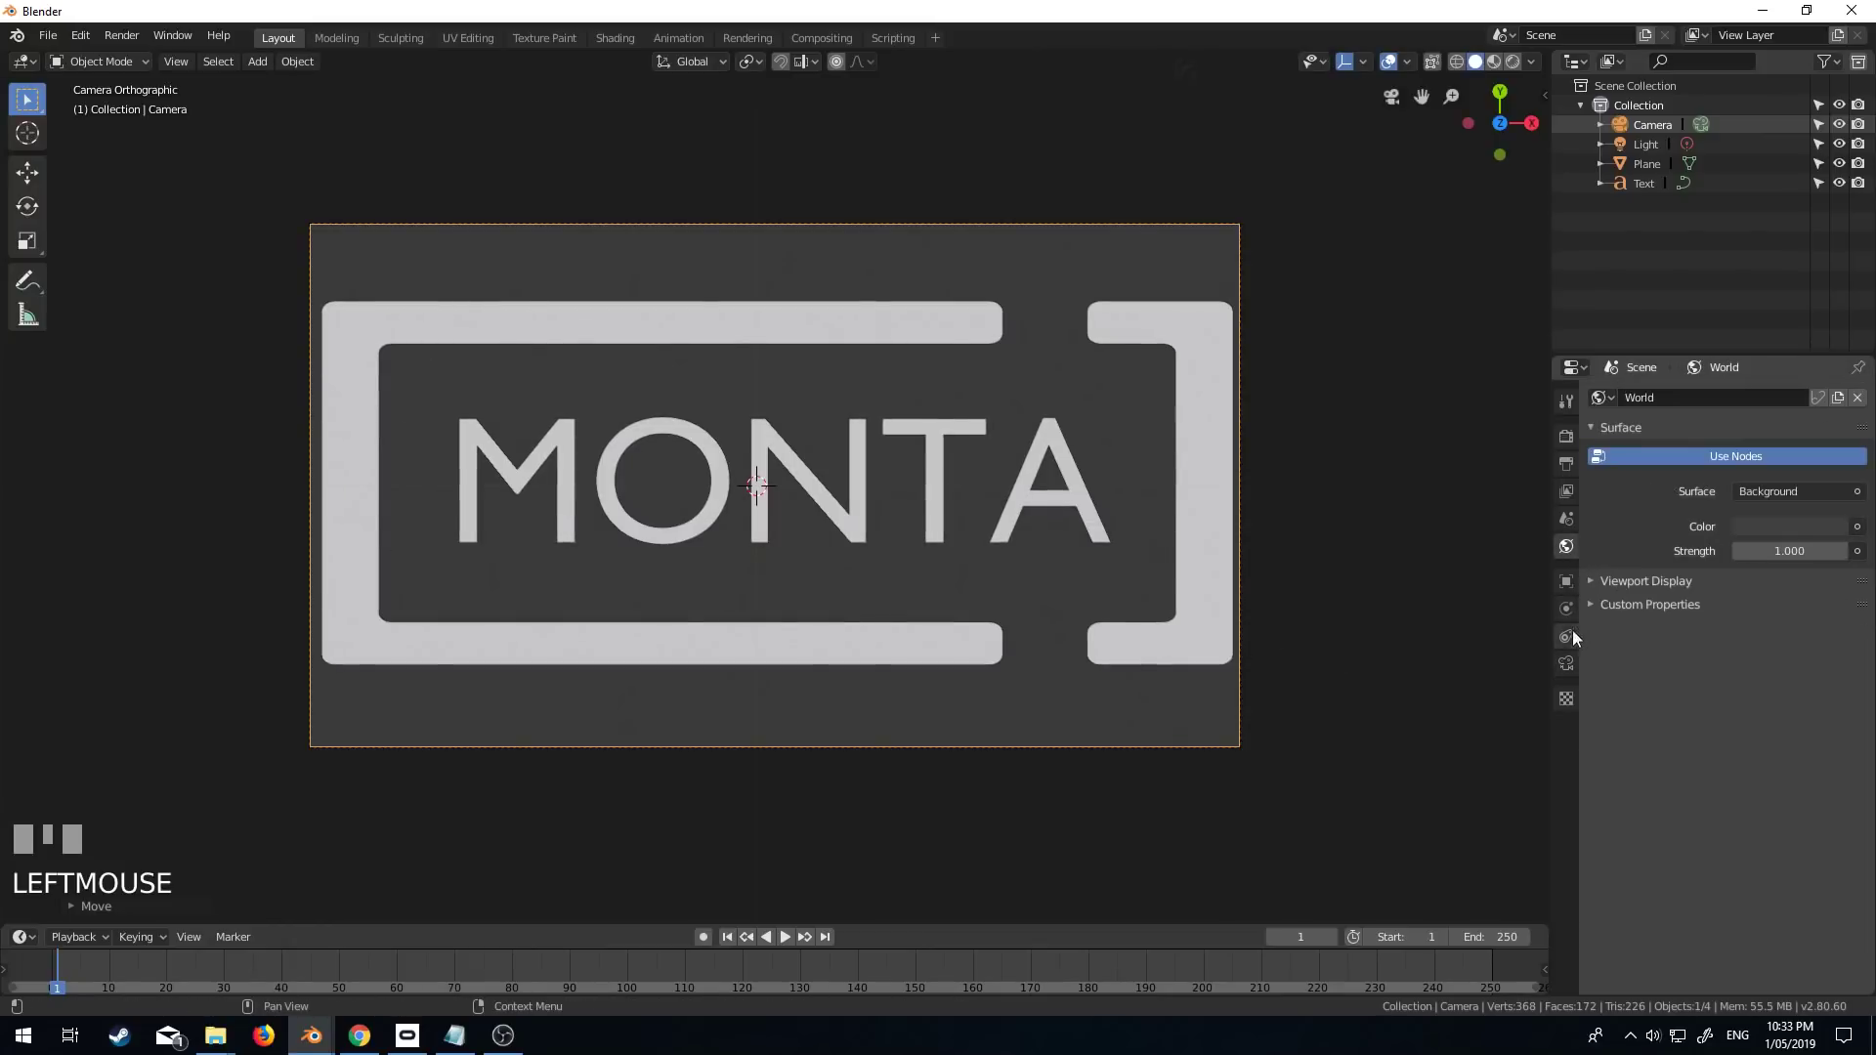
# Give the bracket plane a new material with a white Emission surface
pyautogui.rightClick(1215, 522)
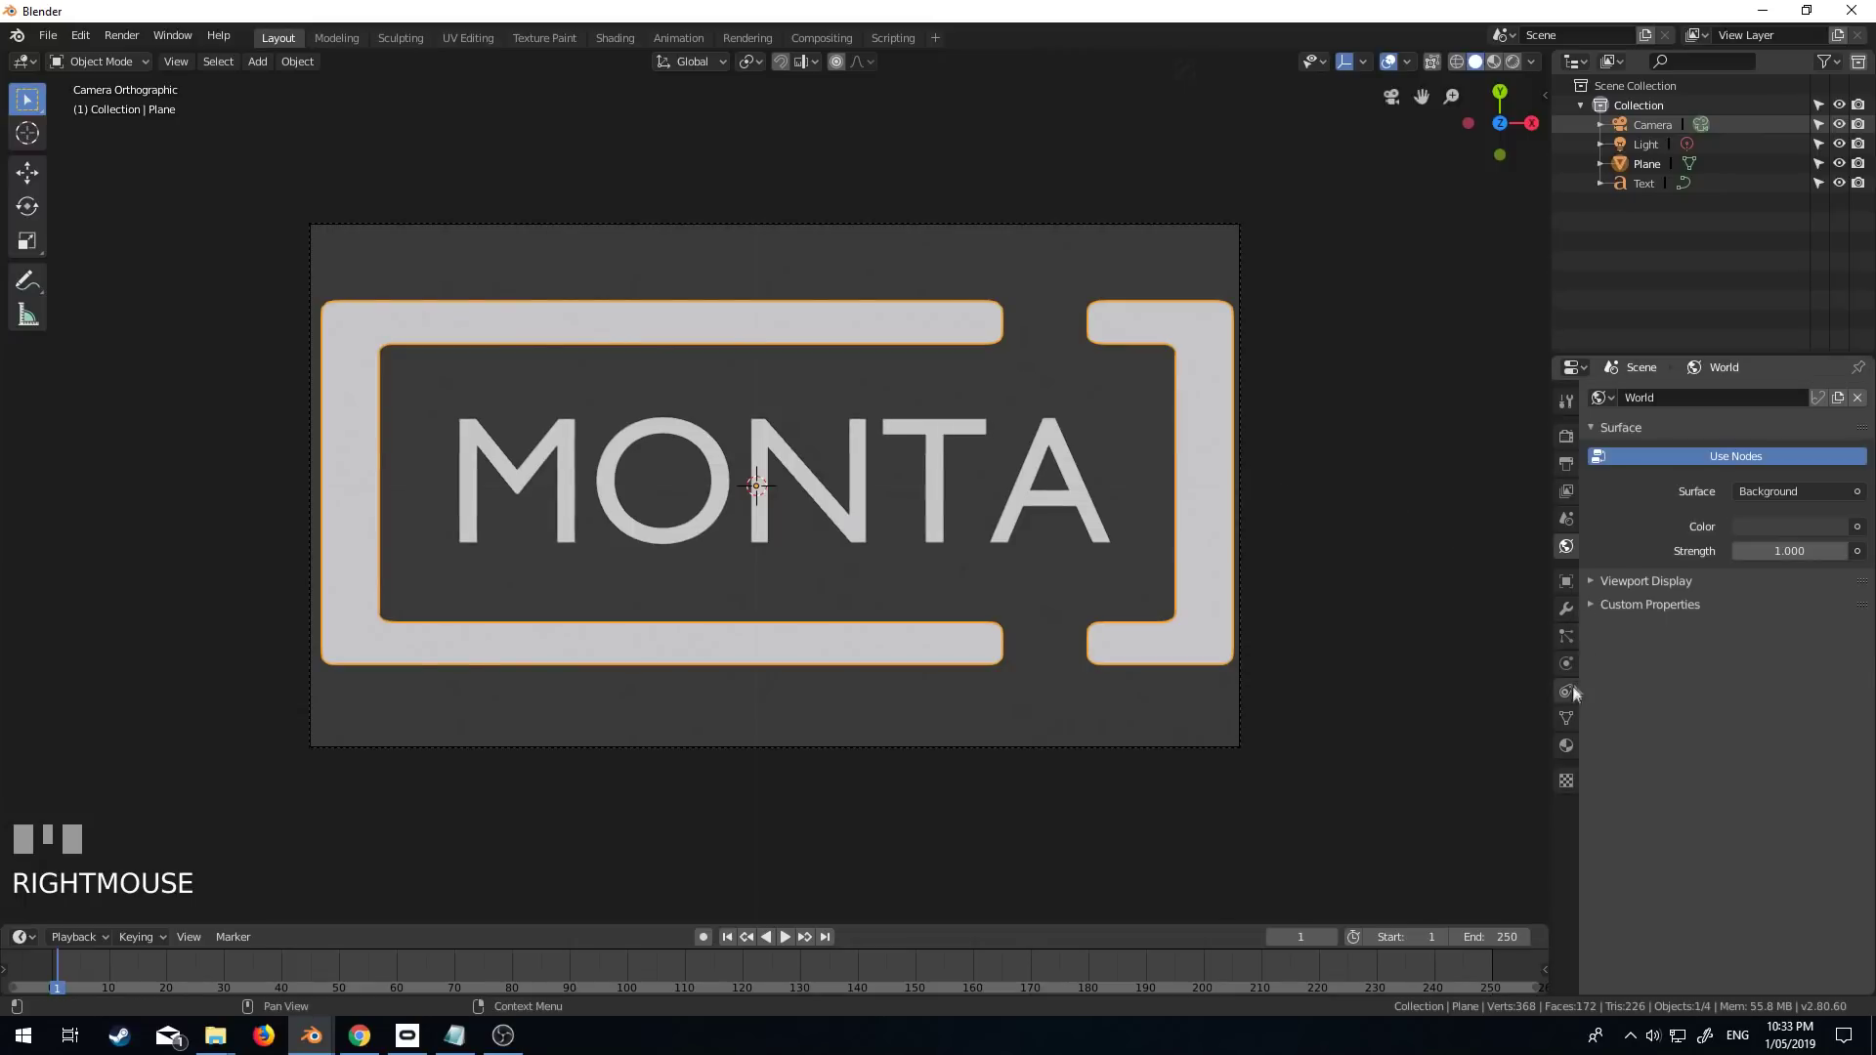
pyautogui.click(1566, 745)
pyautogui.click(1678, 477)
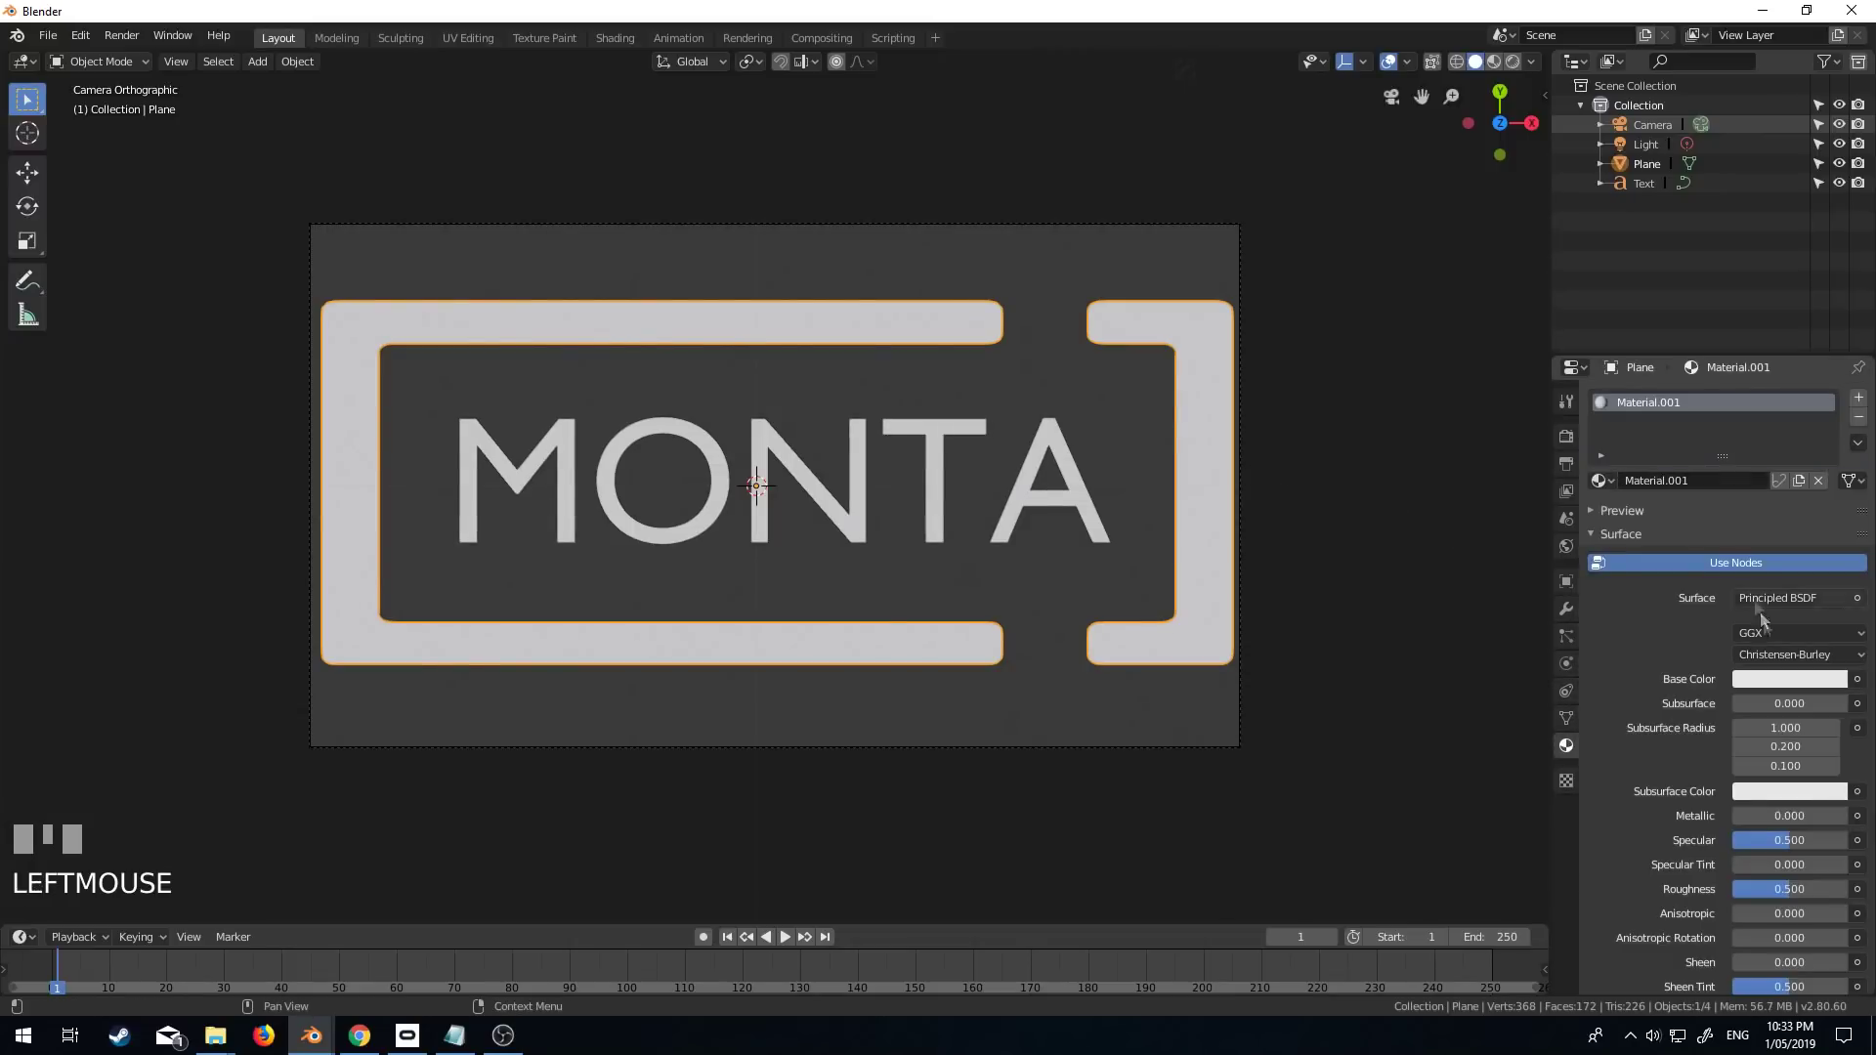
pyautogui.click(1777, 597)
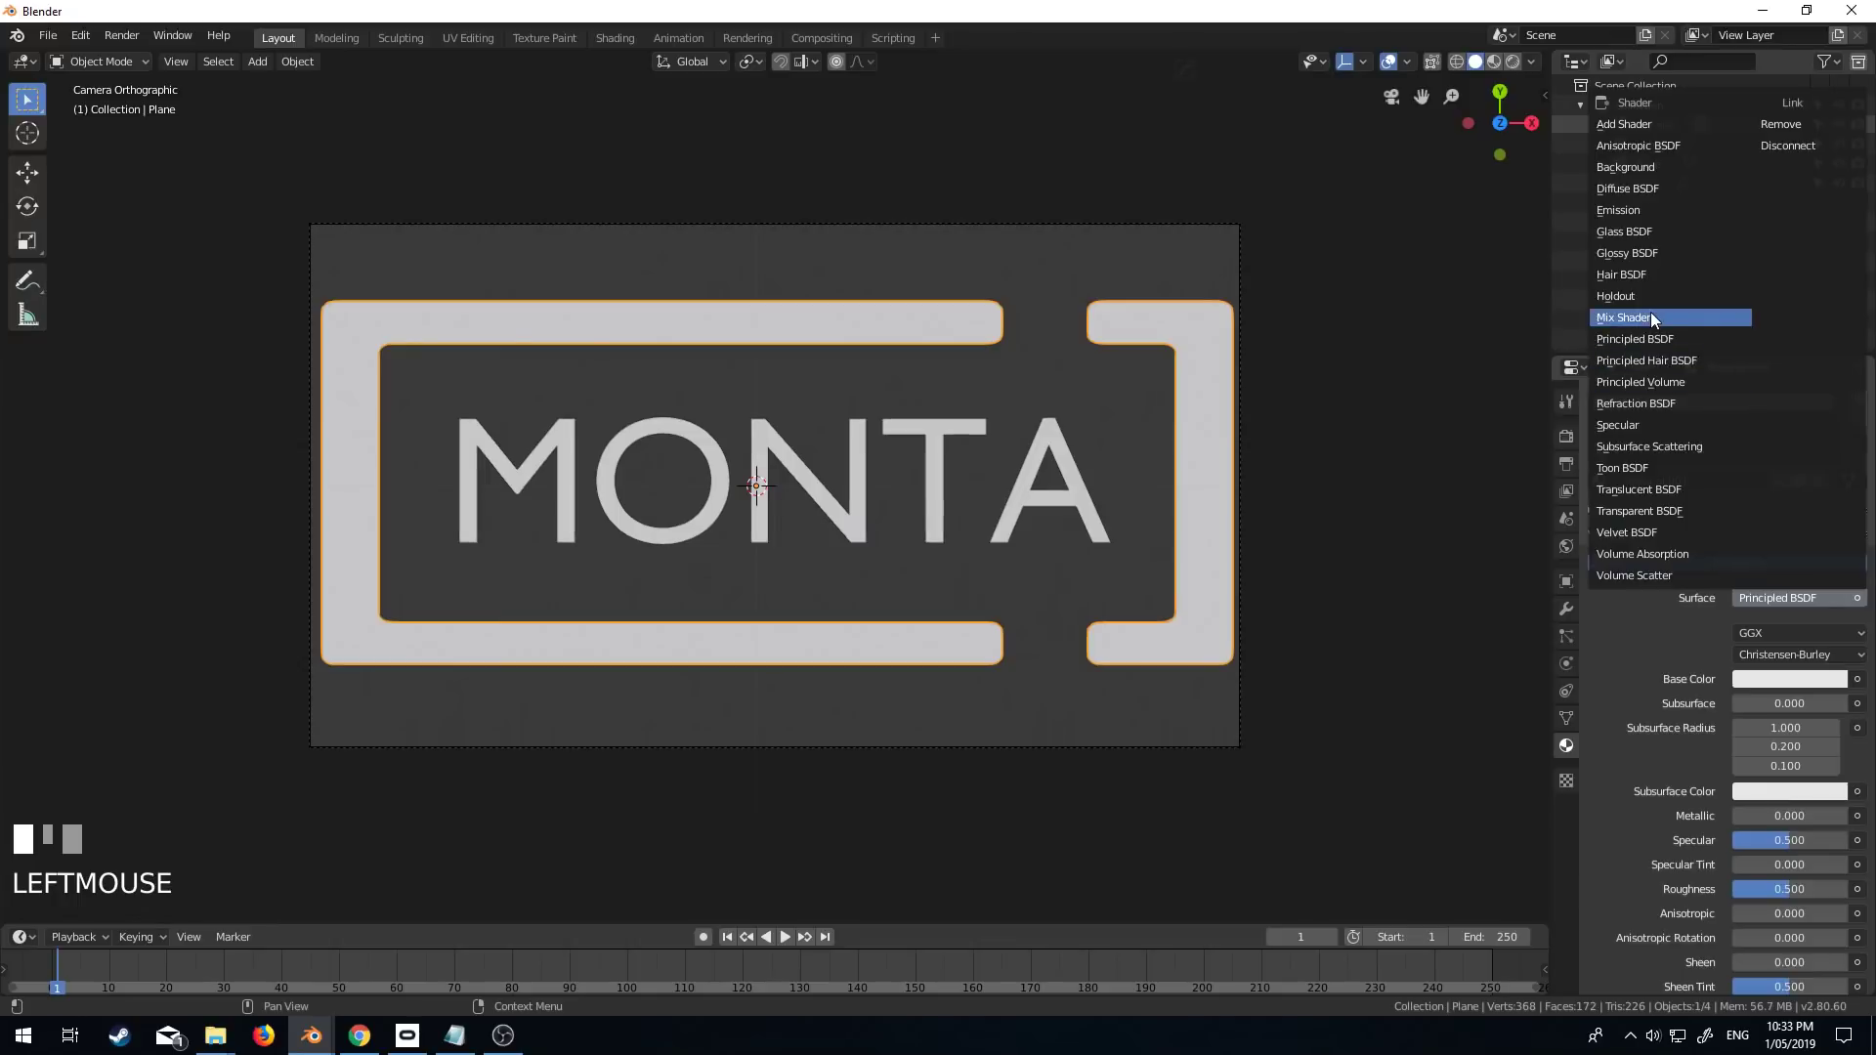
pyautogui.click(1647, 209)
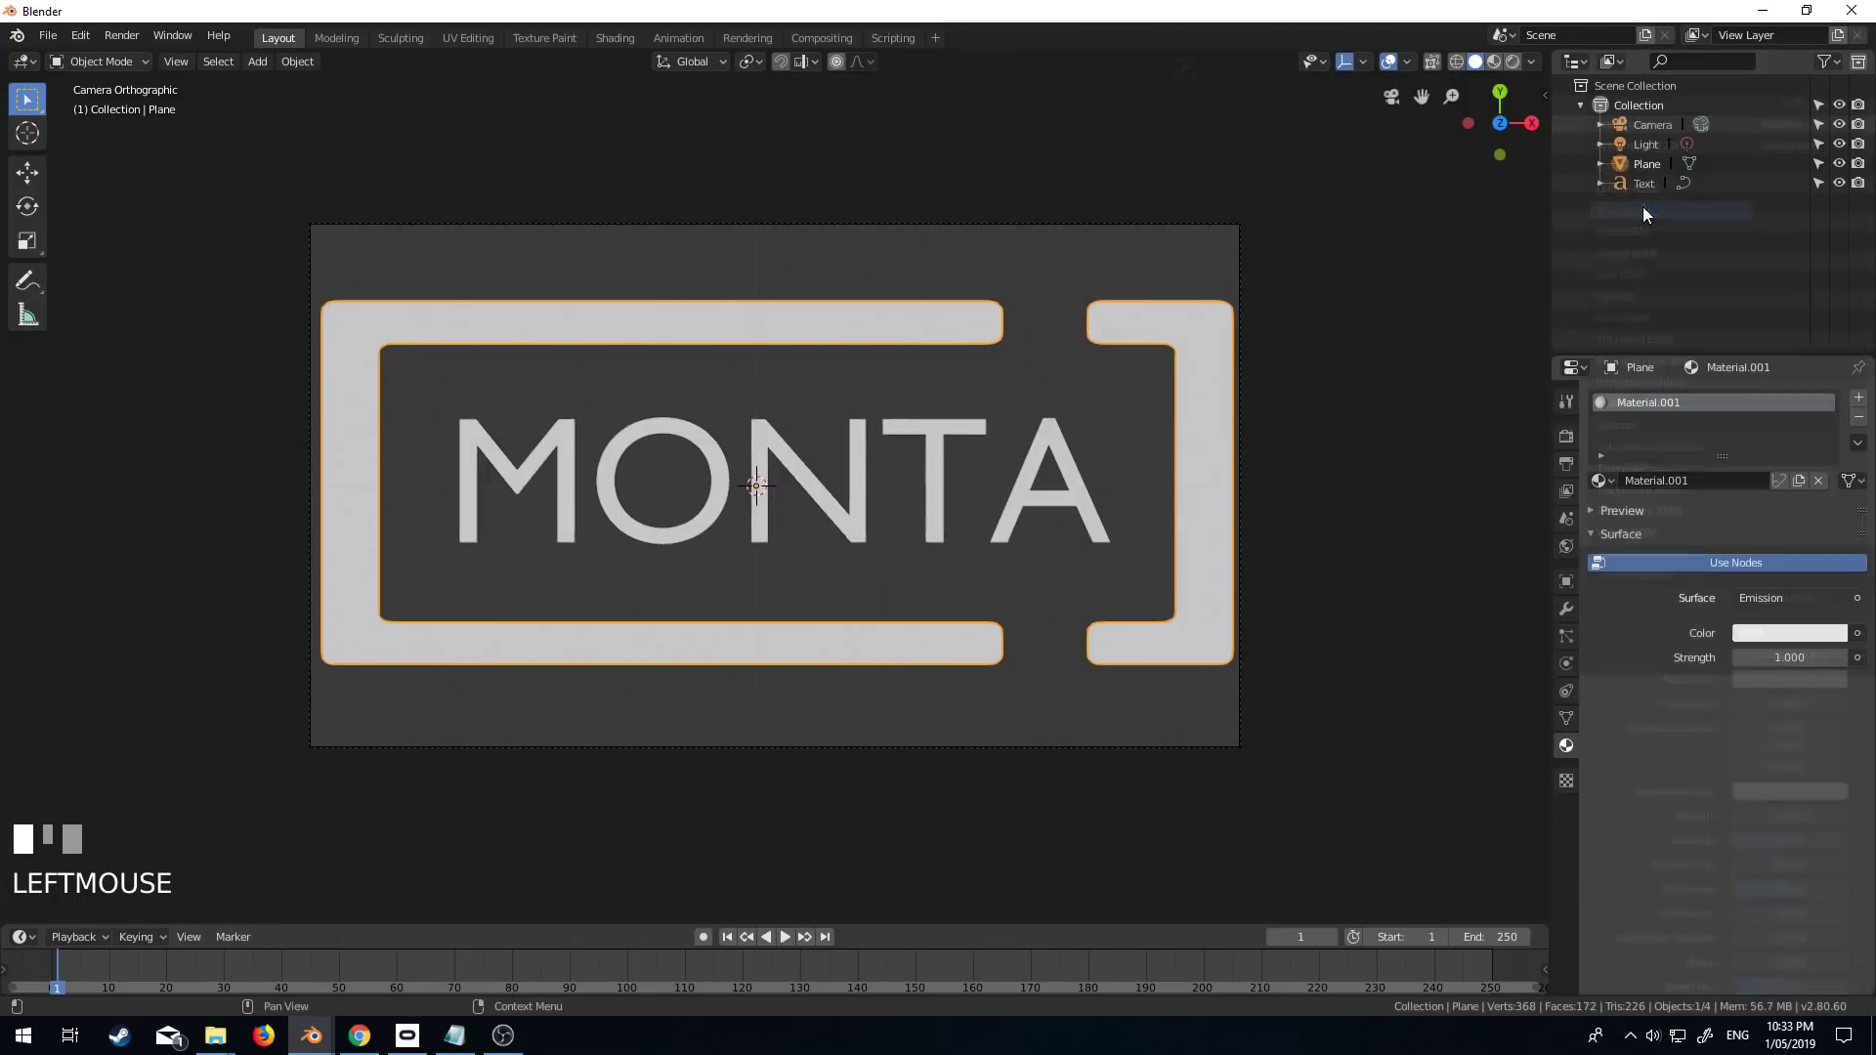
pyautogui.click(1788, 633)
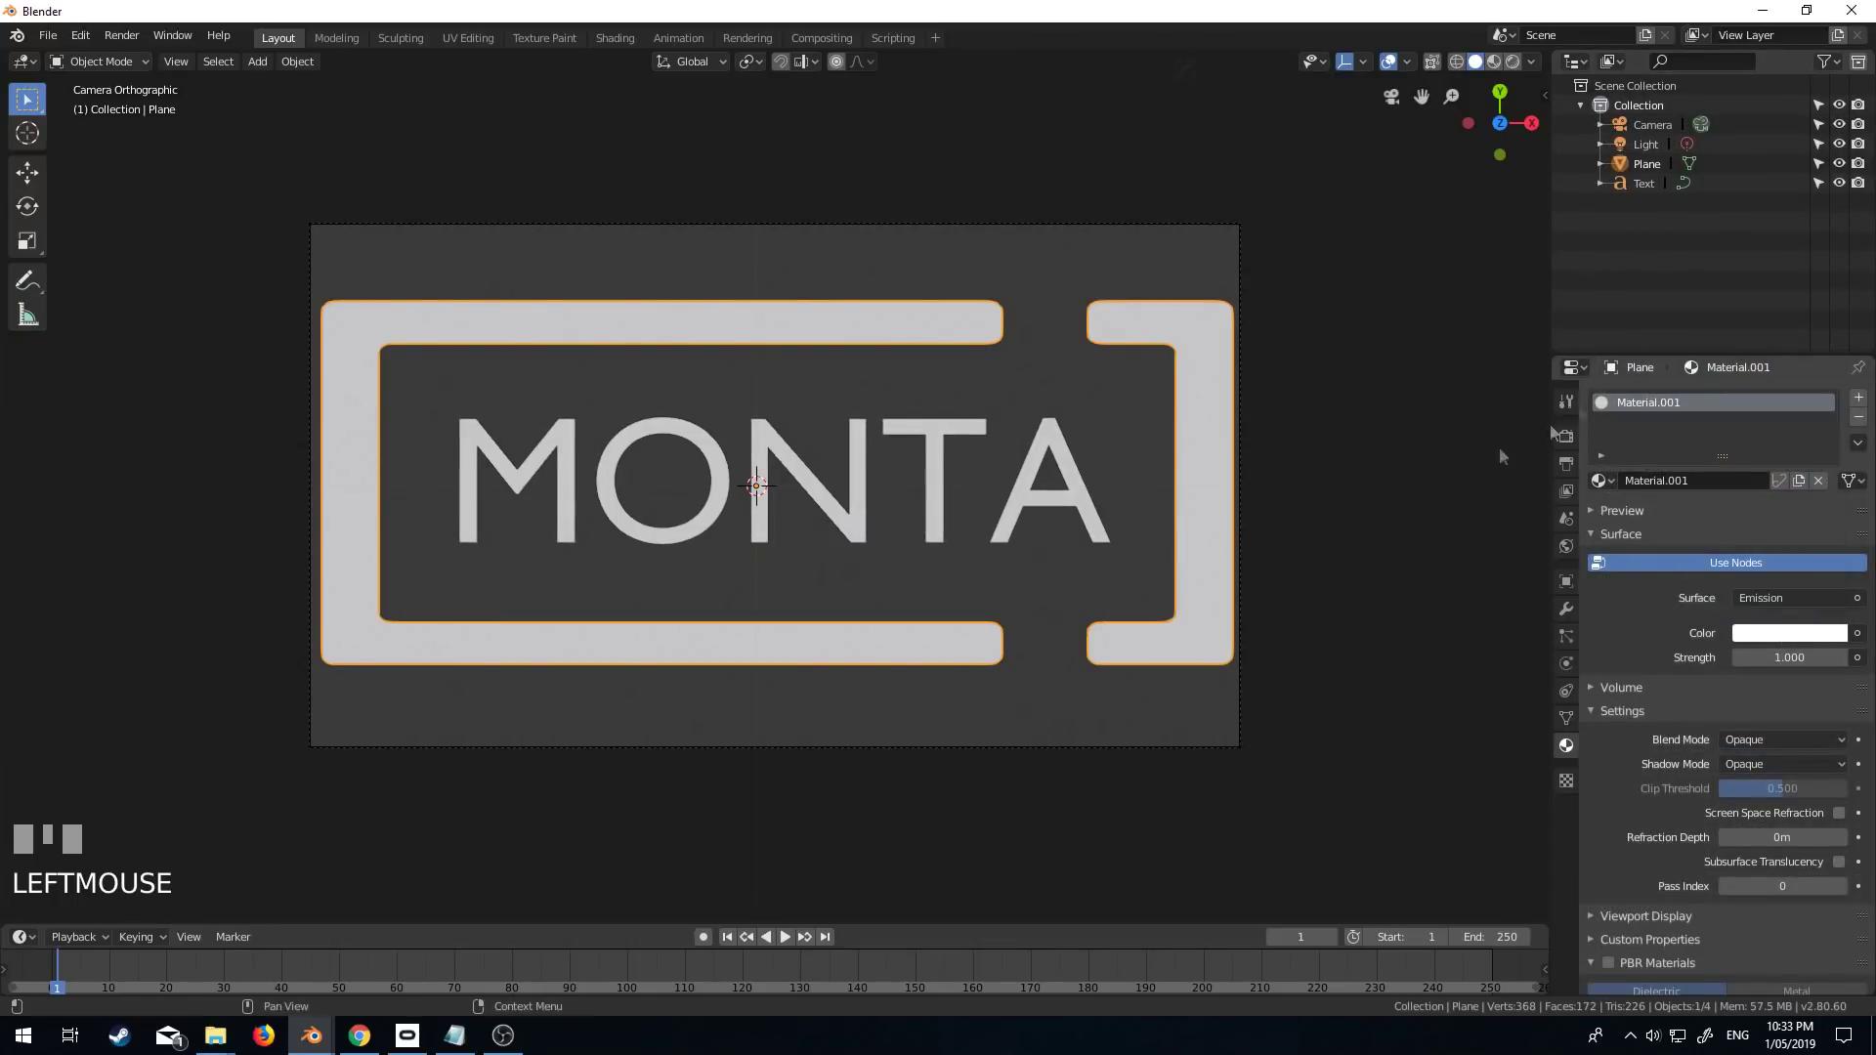
# Assign Material.001 to the MONTA text
pyautogui.rightClick(1095, 522)
pyautogui.click(1599, 480)
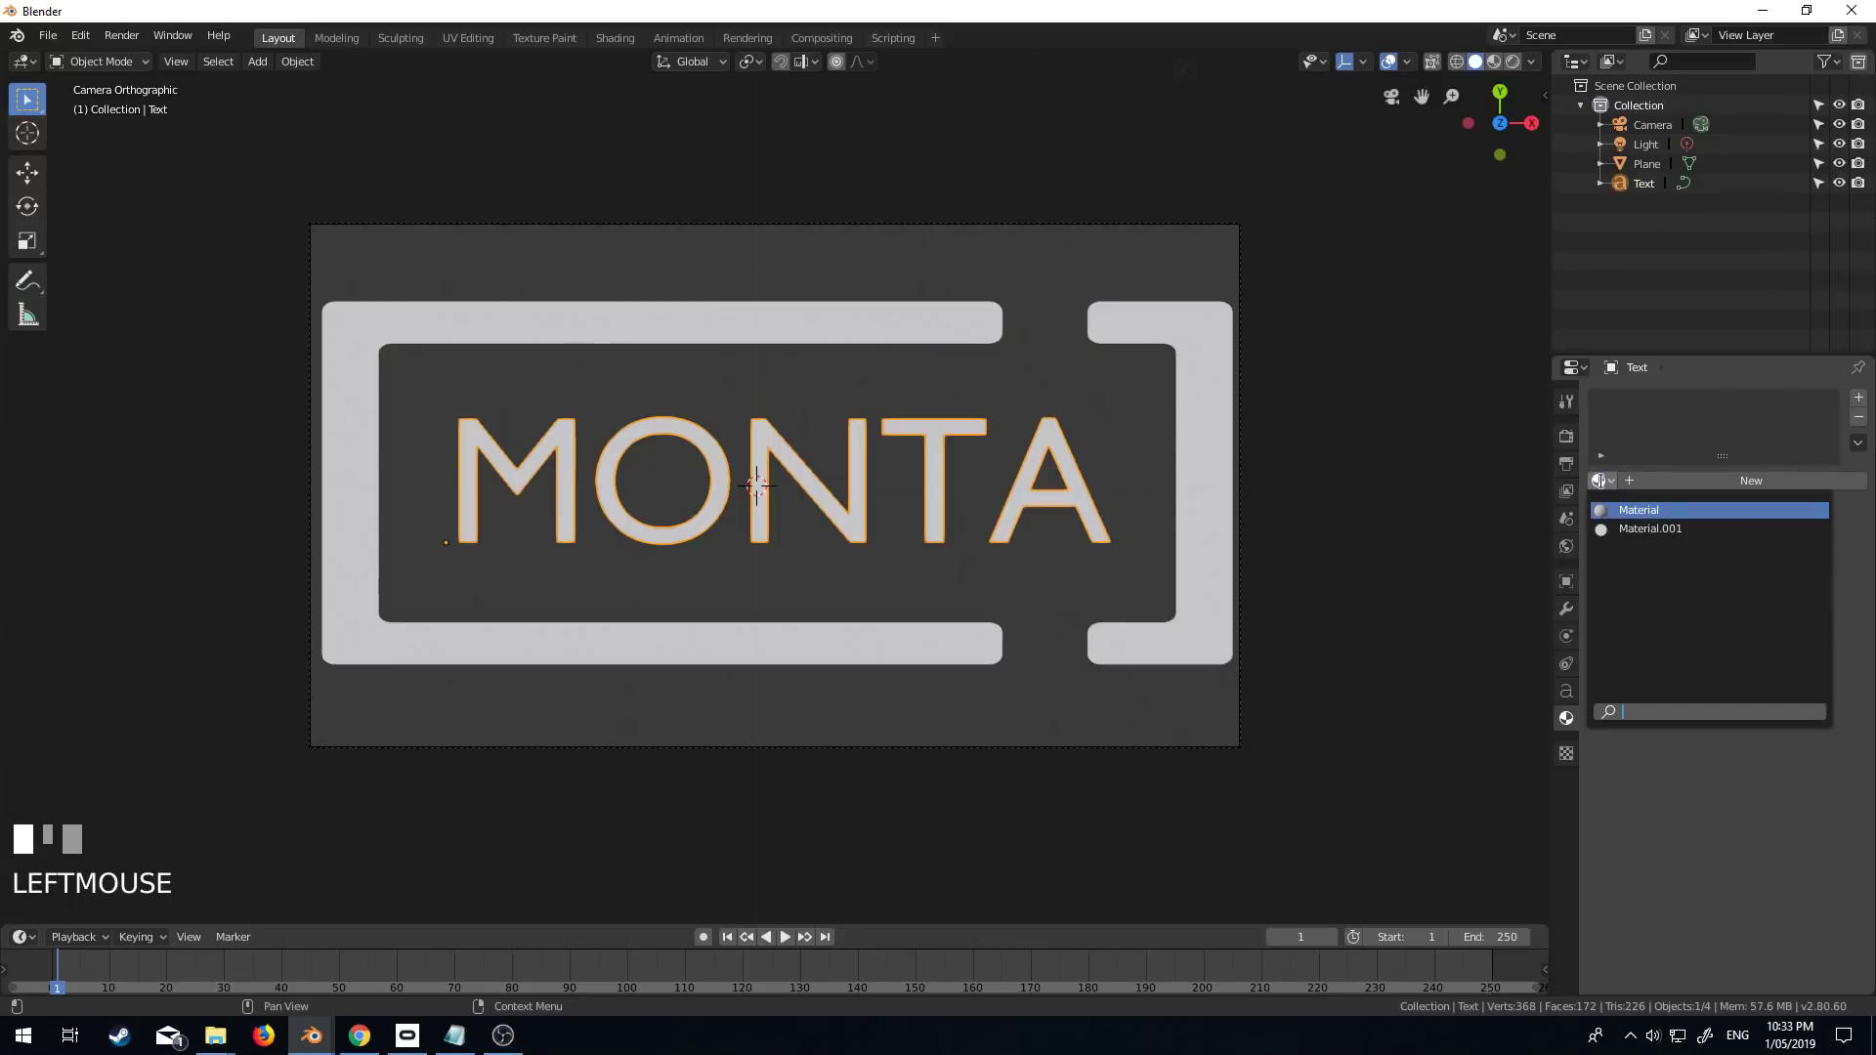
pyautogui.click(1651, 525)
pyautogui.rightClick(1110, 725)
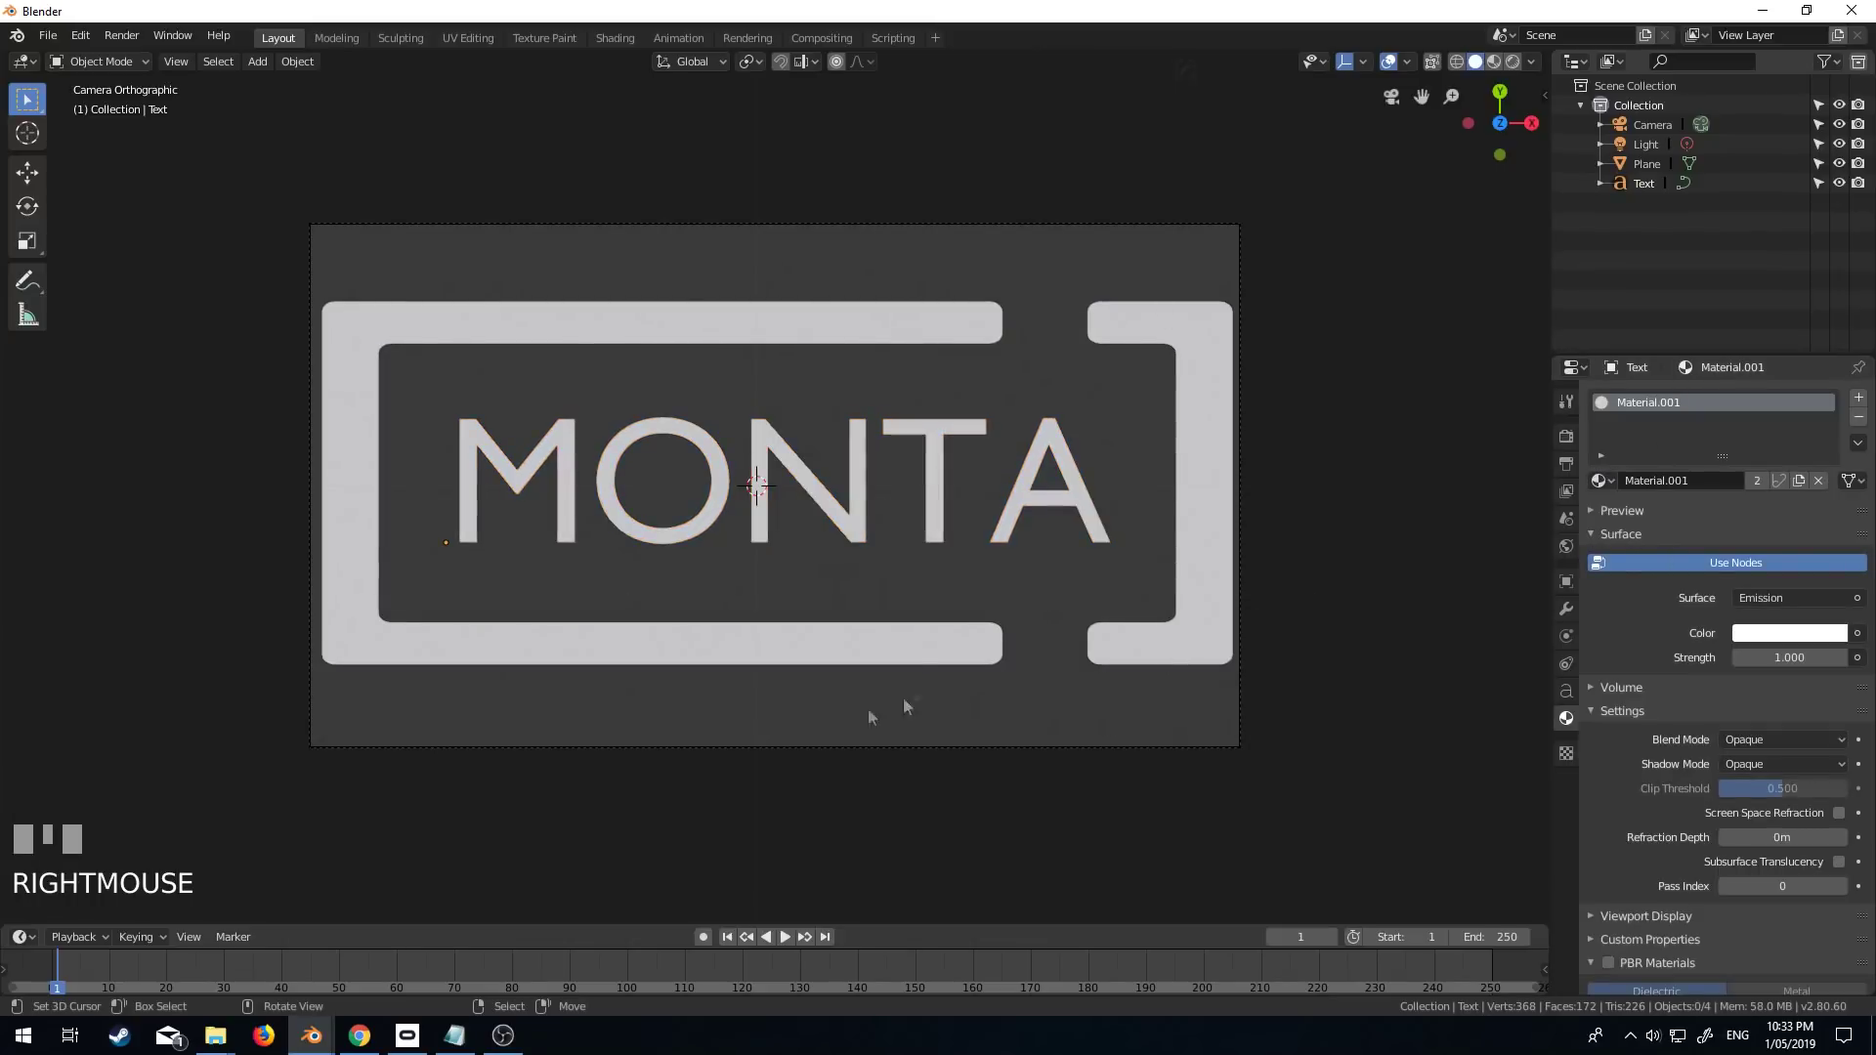
# Render a preview, then set the Film alpha to Transparent
pyautogui.press('F12')
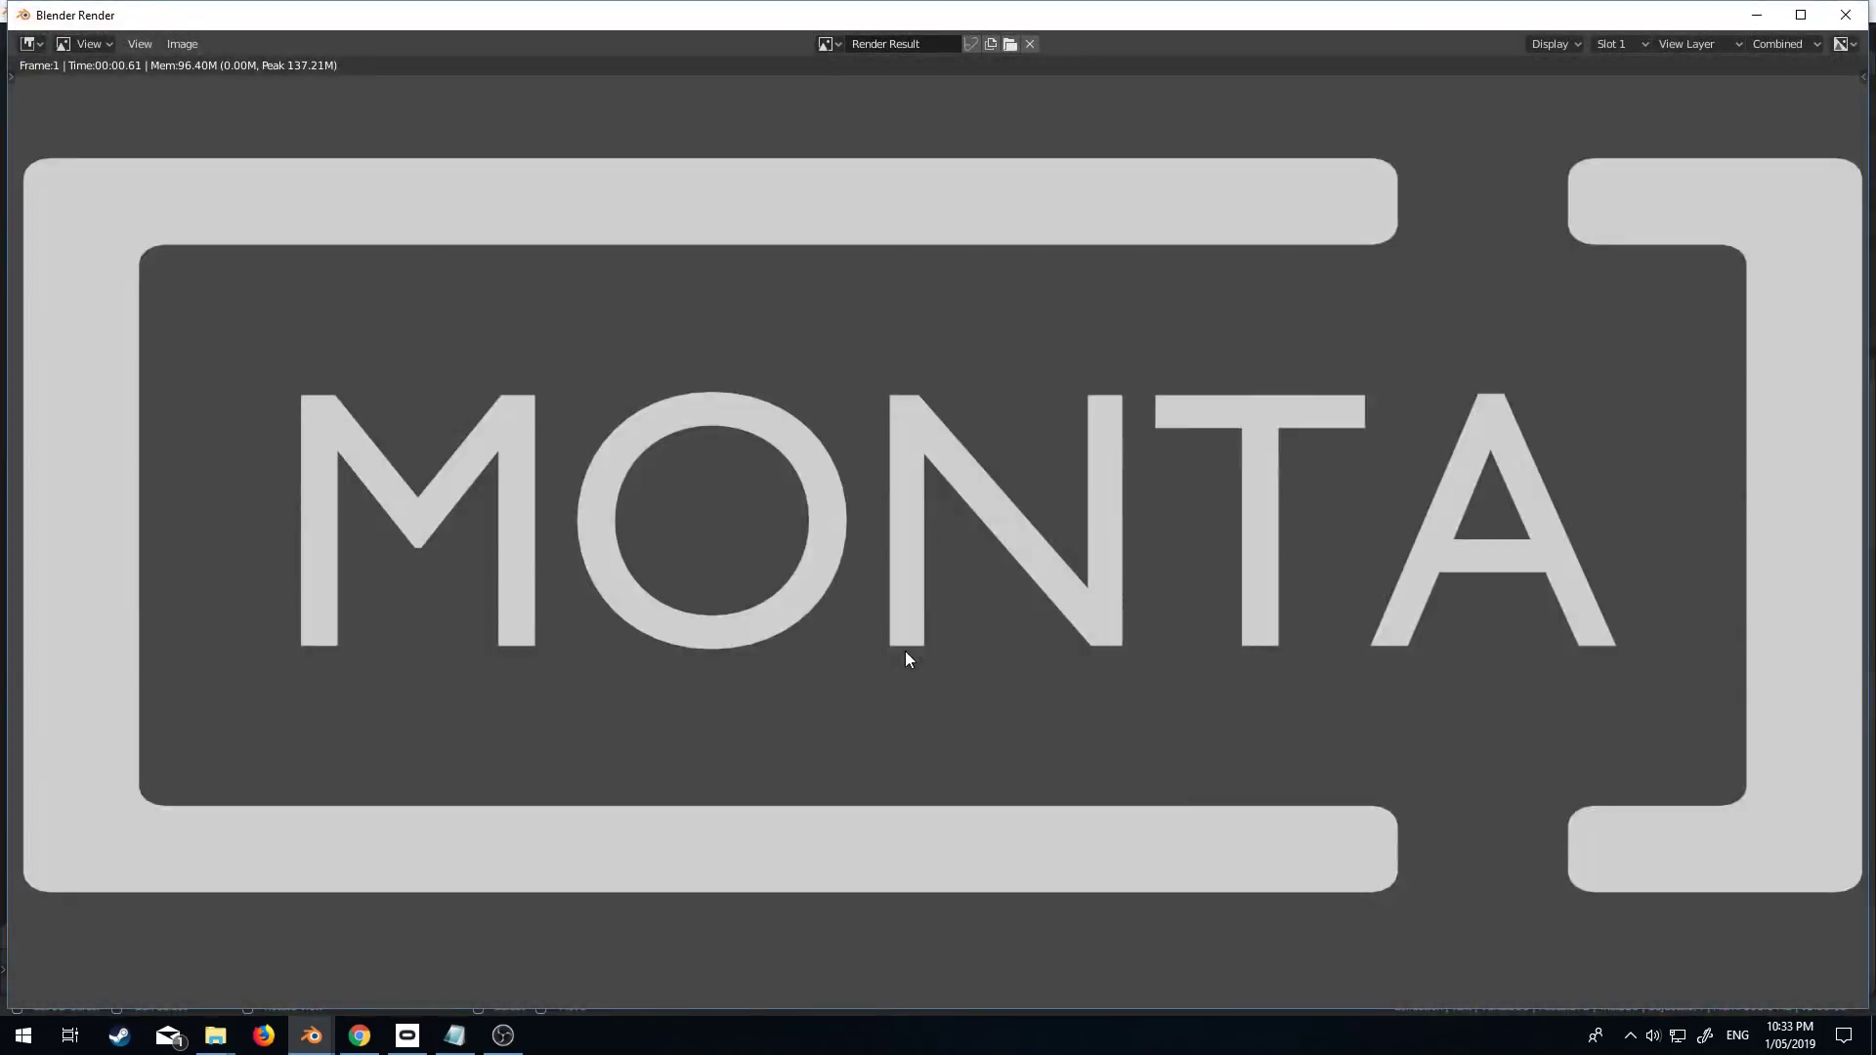
pyautogui.press('Escape')
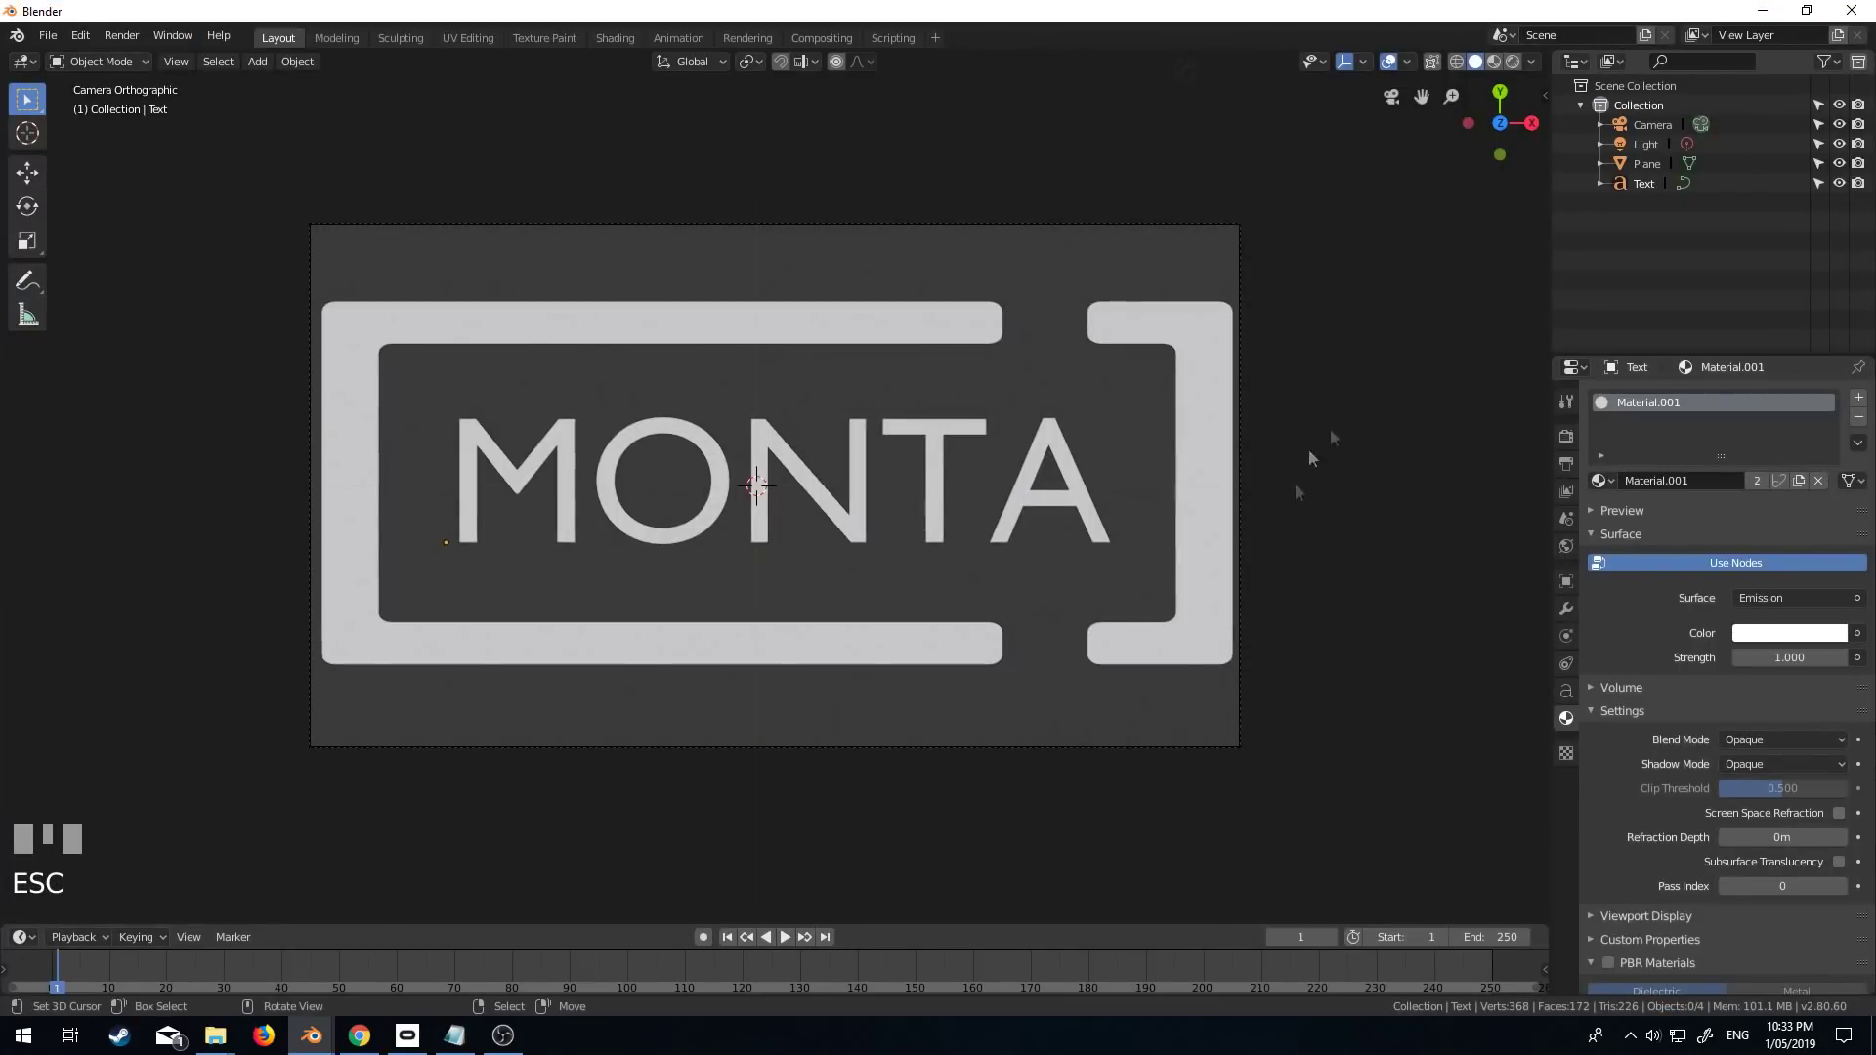
pyautogui.click(1567, 465)
pyautogui.click(1567, 438)
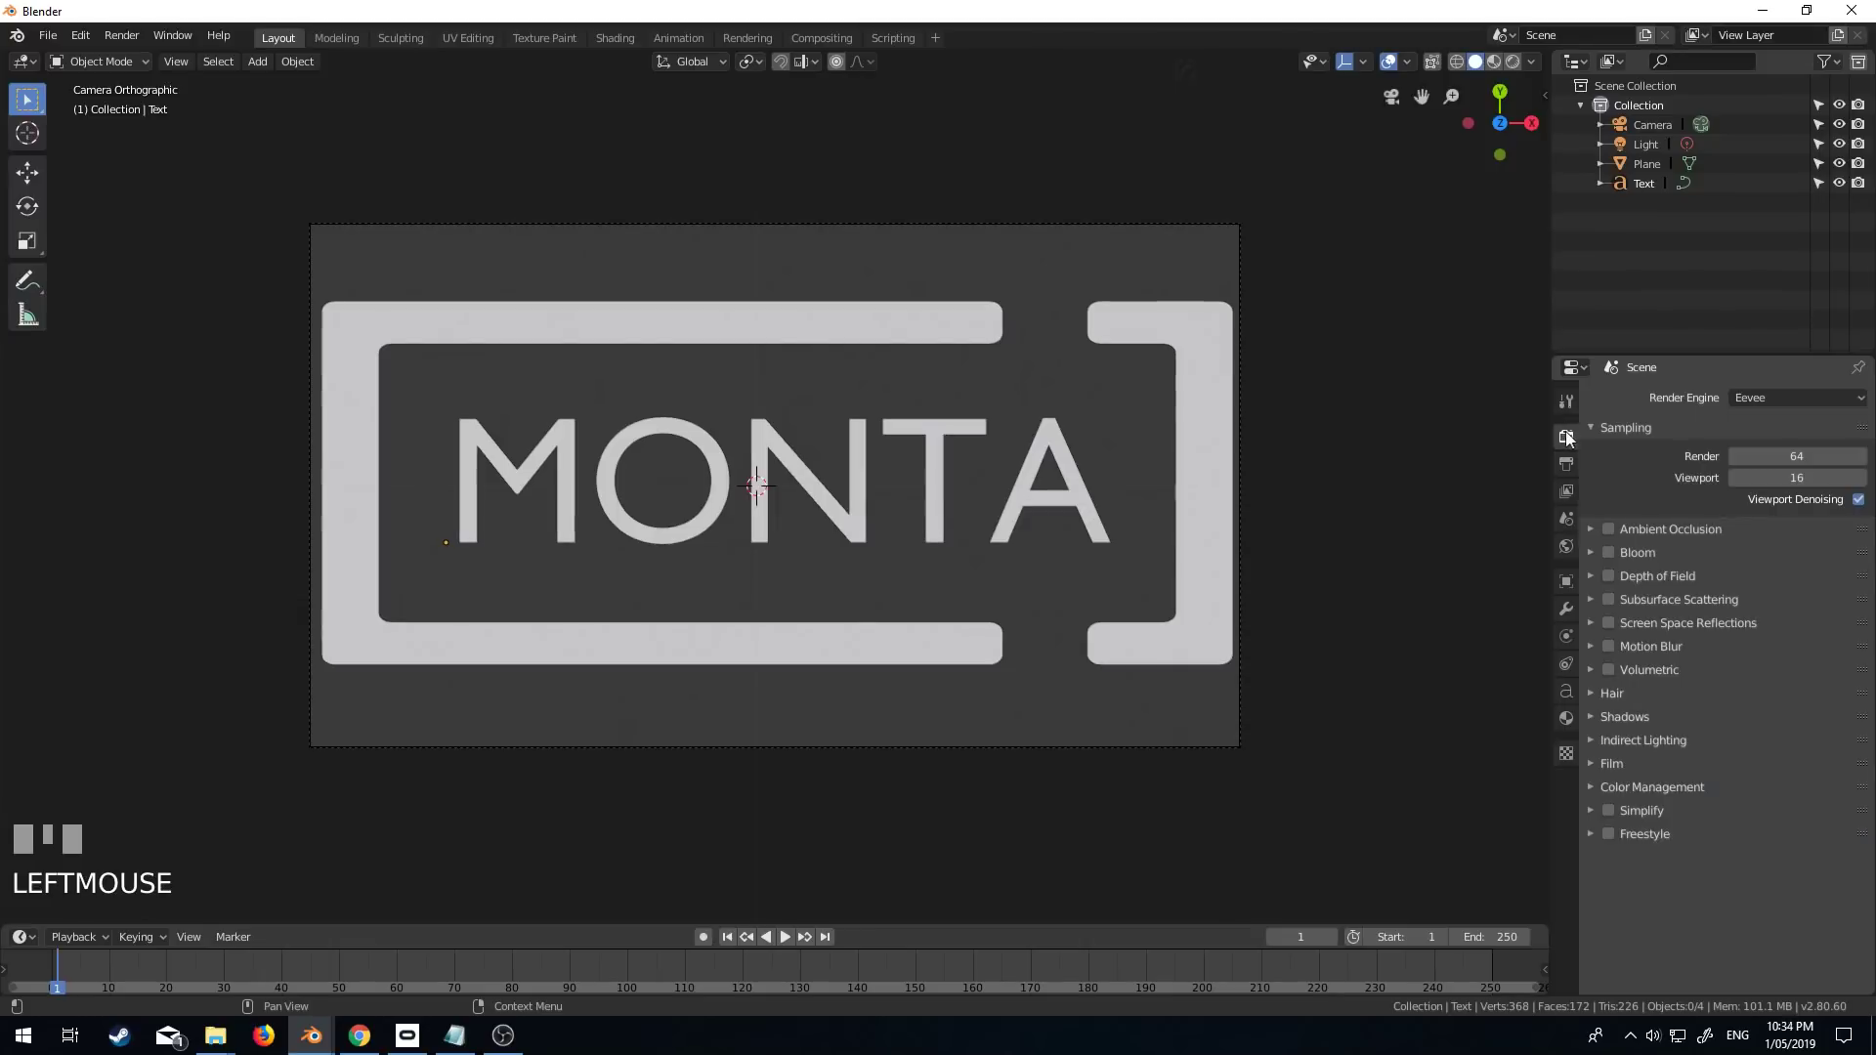
pyautogui.click(1593, 766)
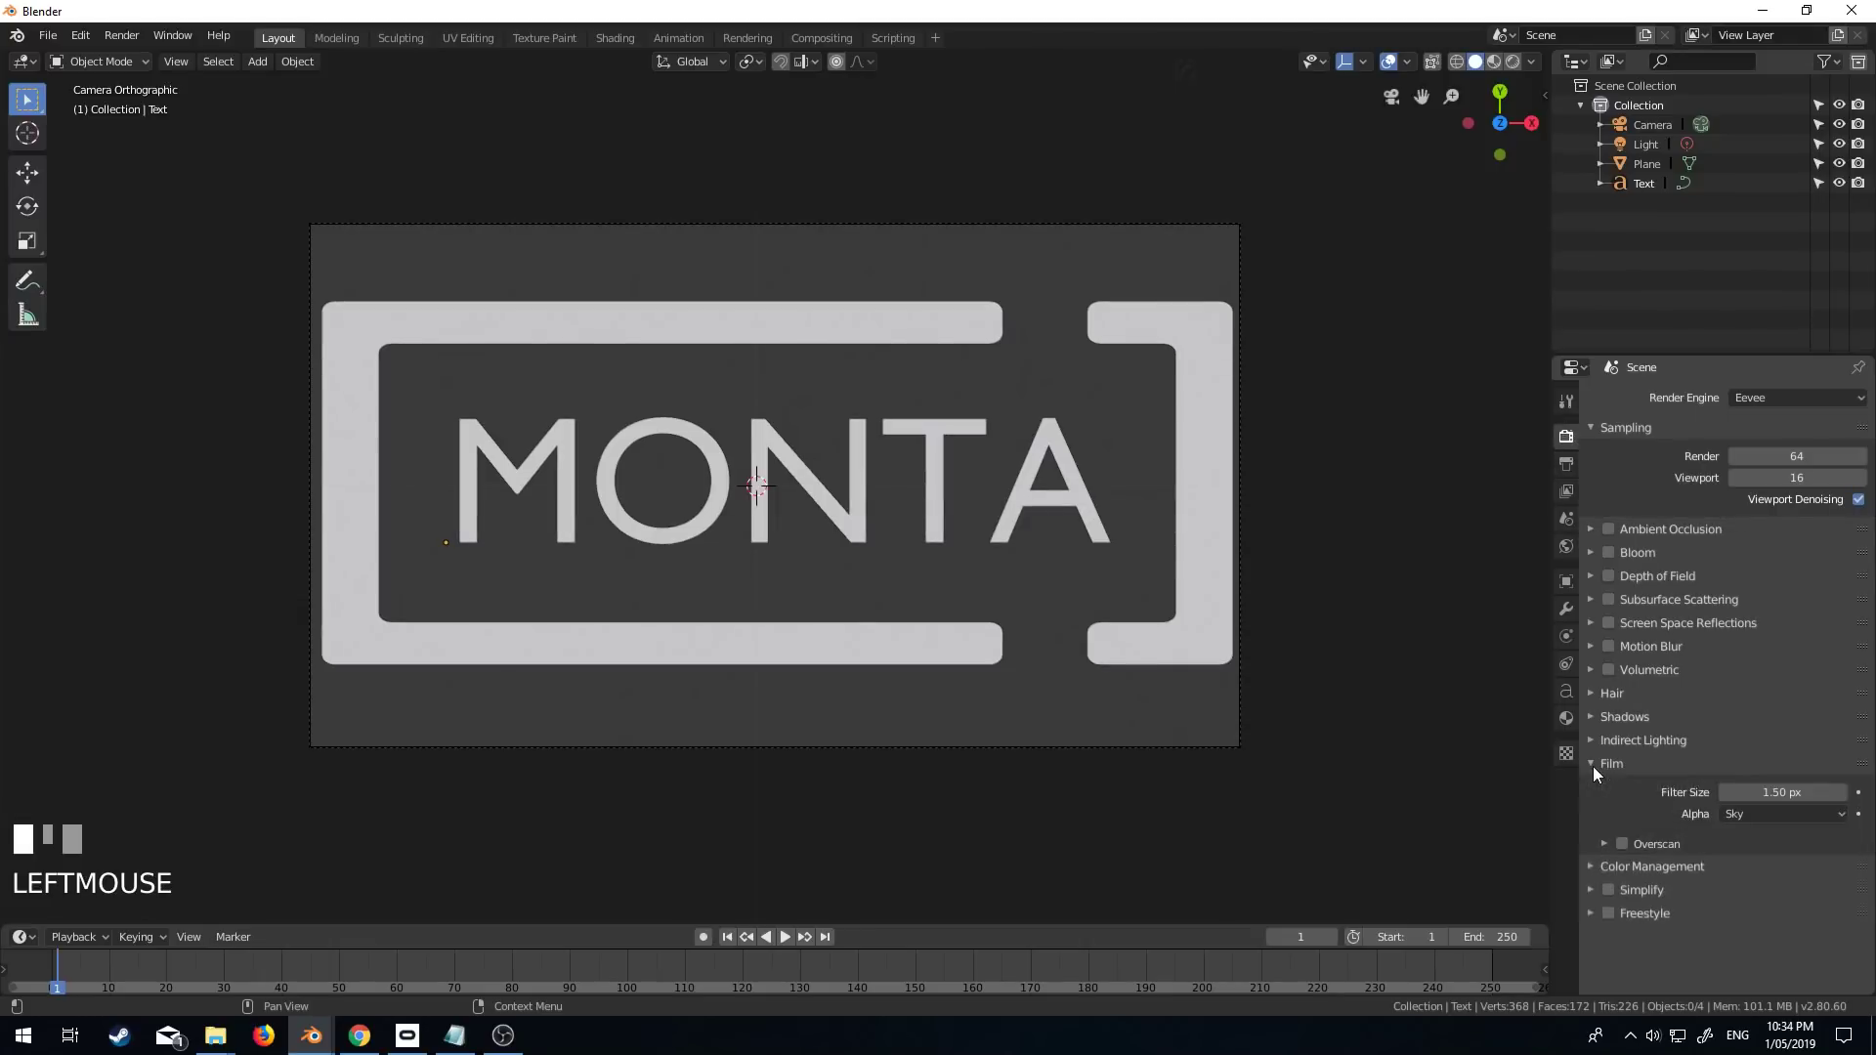
pyautogui.click(1782, 815)
pyautogui.click(1784, 856)
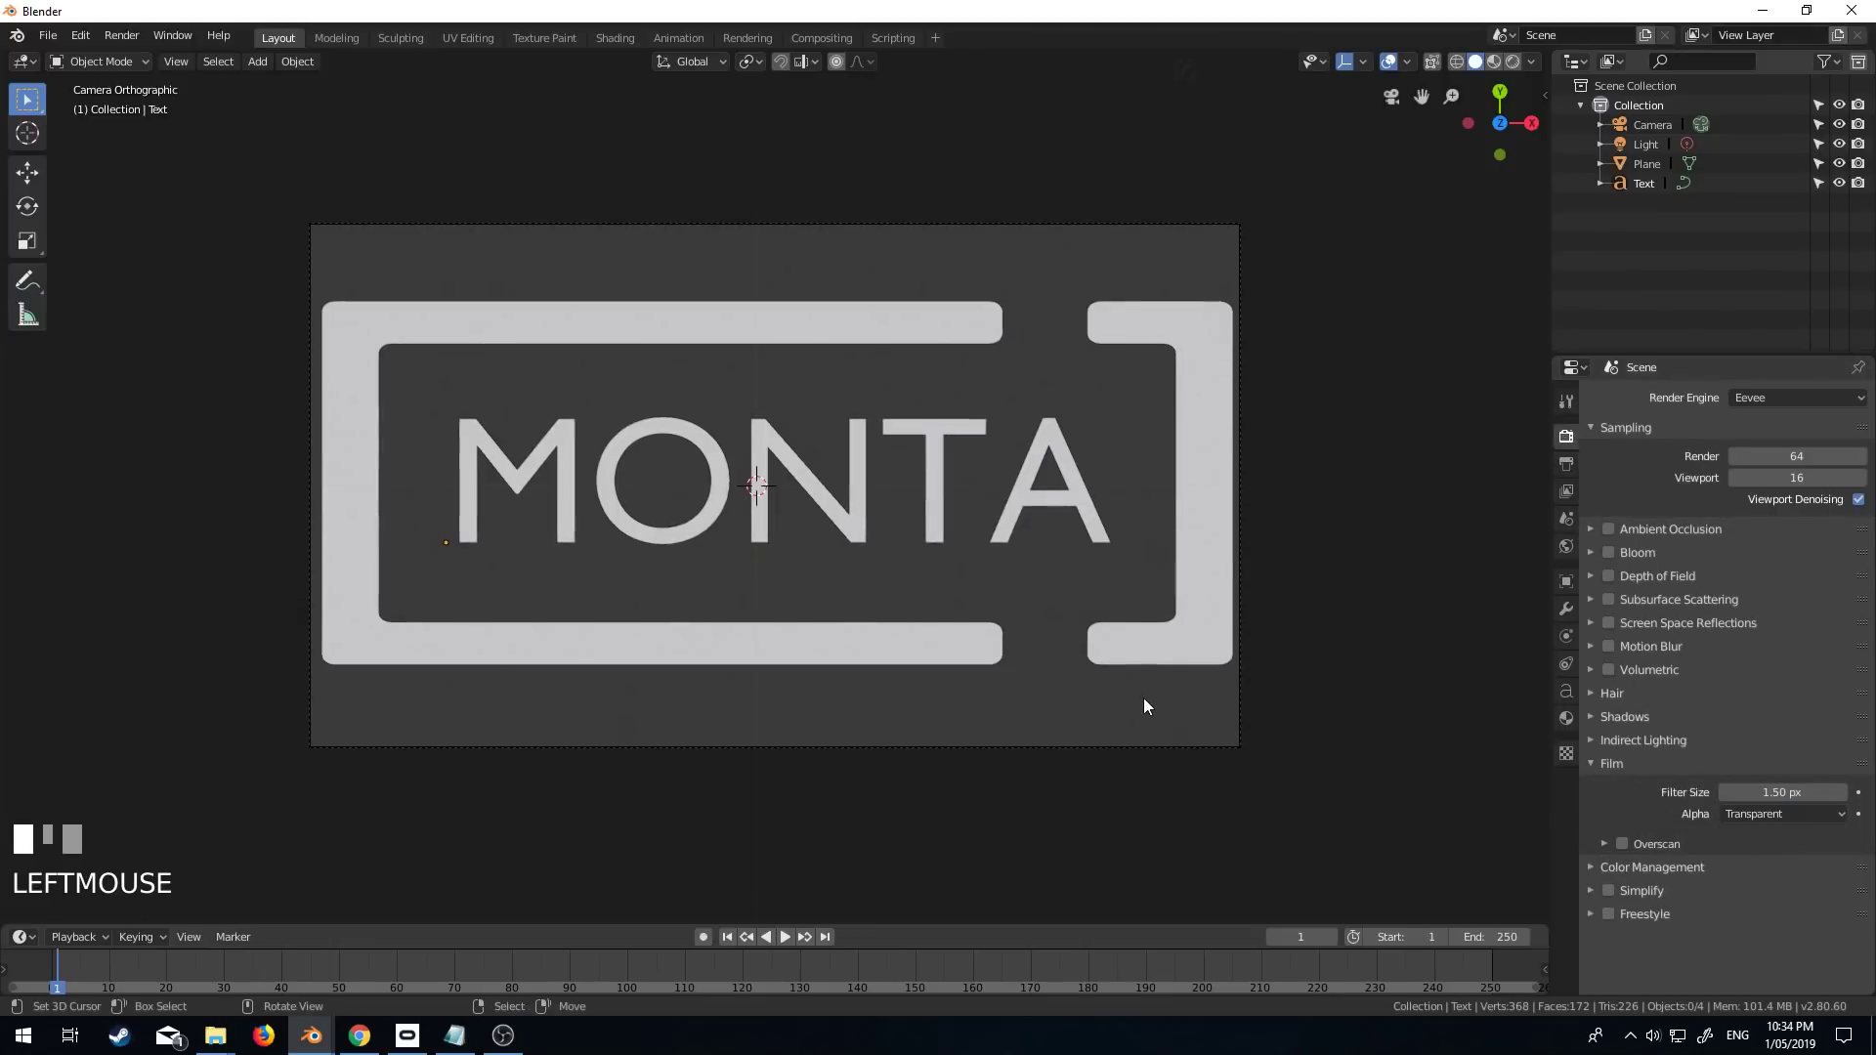
# Test-render the transparent logo and switch to the Shading workspace
pyautogui.press('F12')
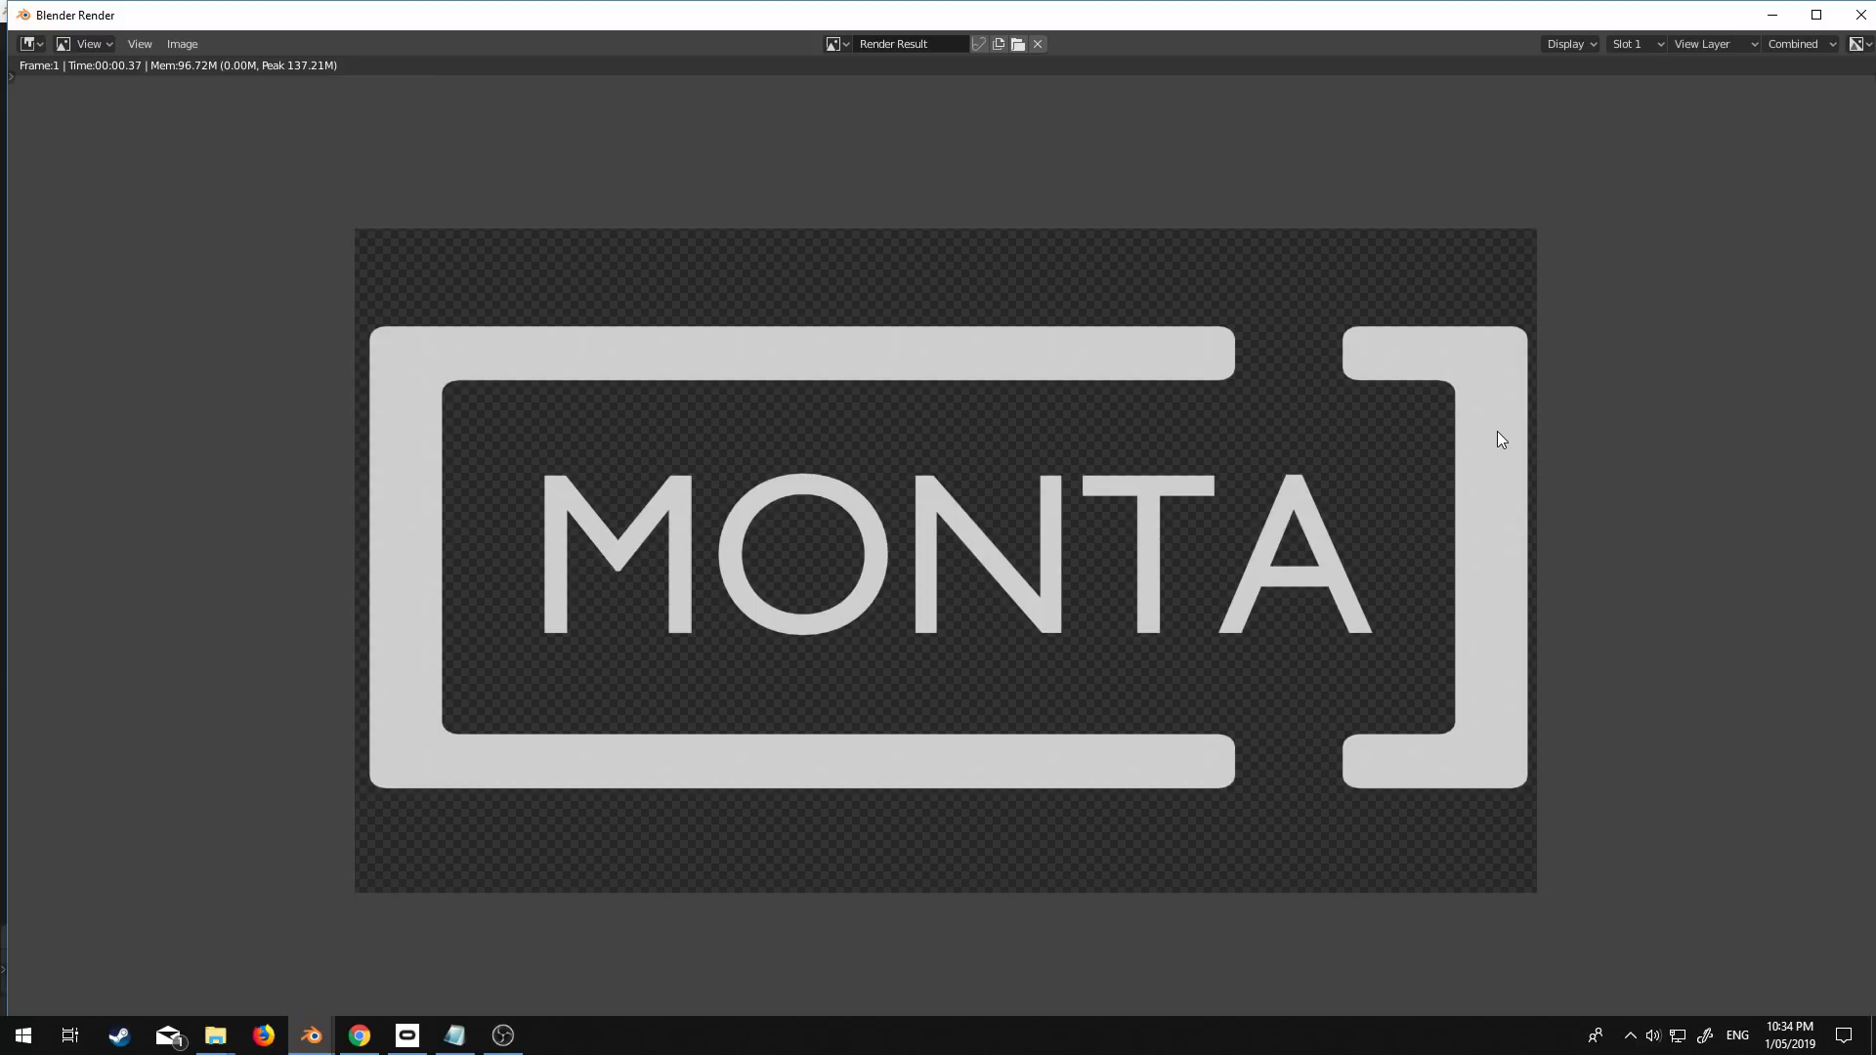
pyautogui.press('Escape')
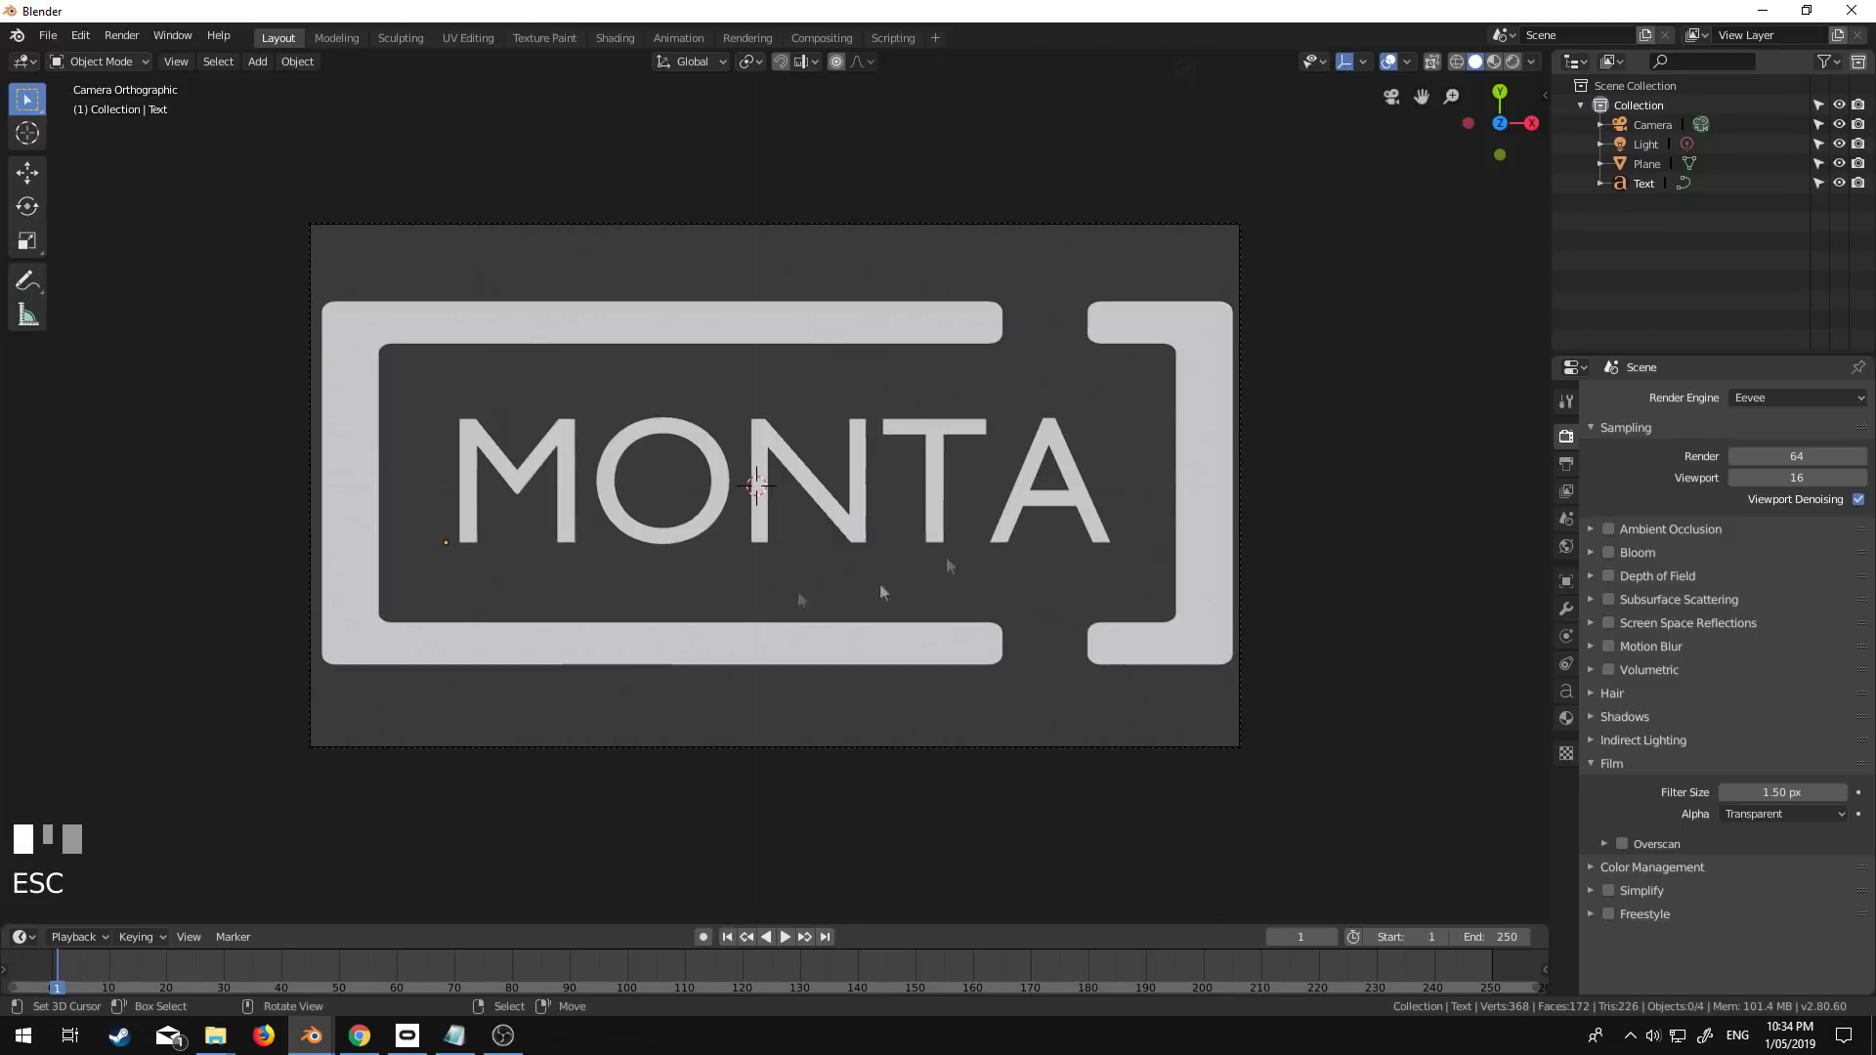
pyautogui.click(615, 39)
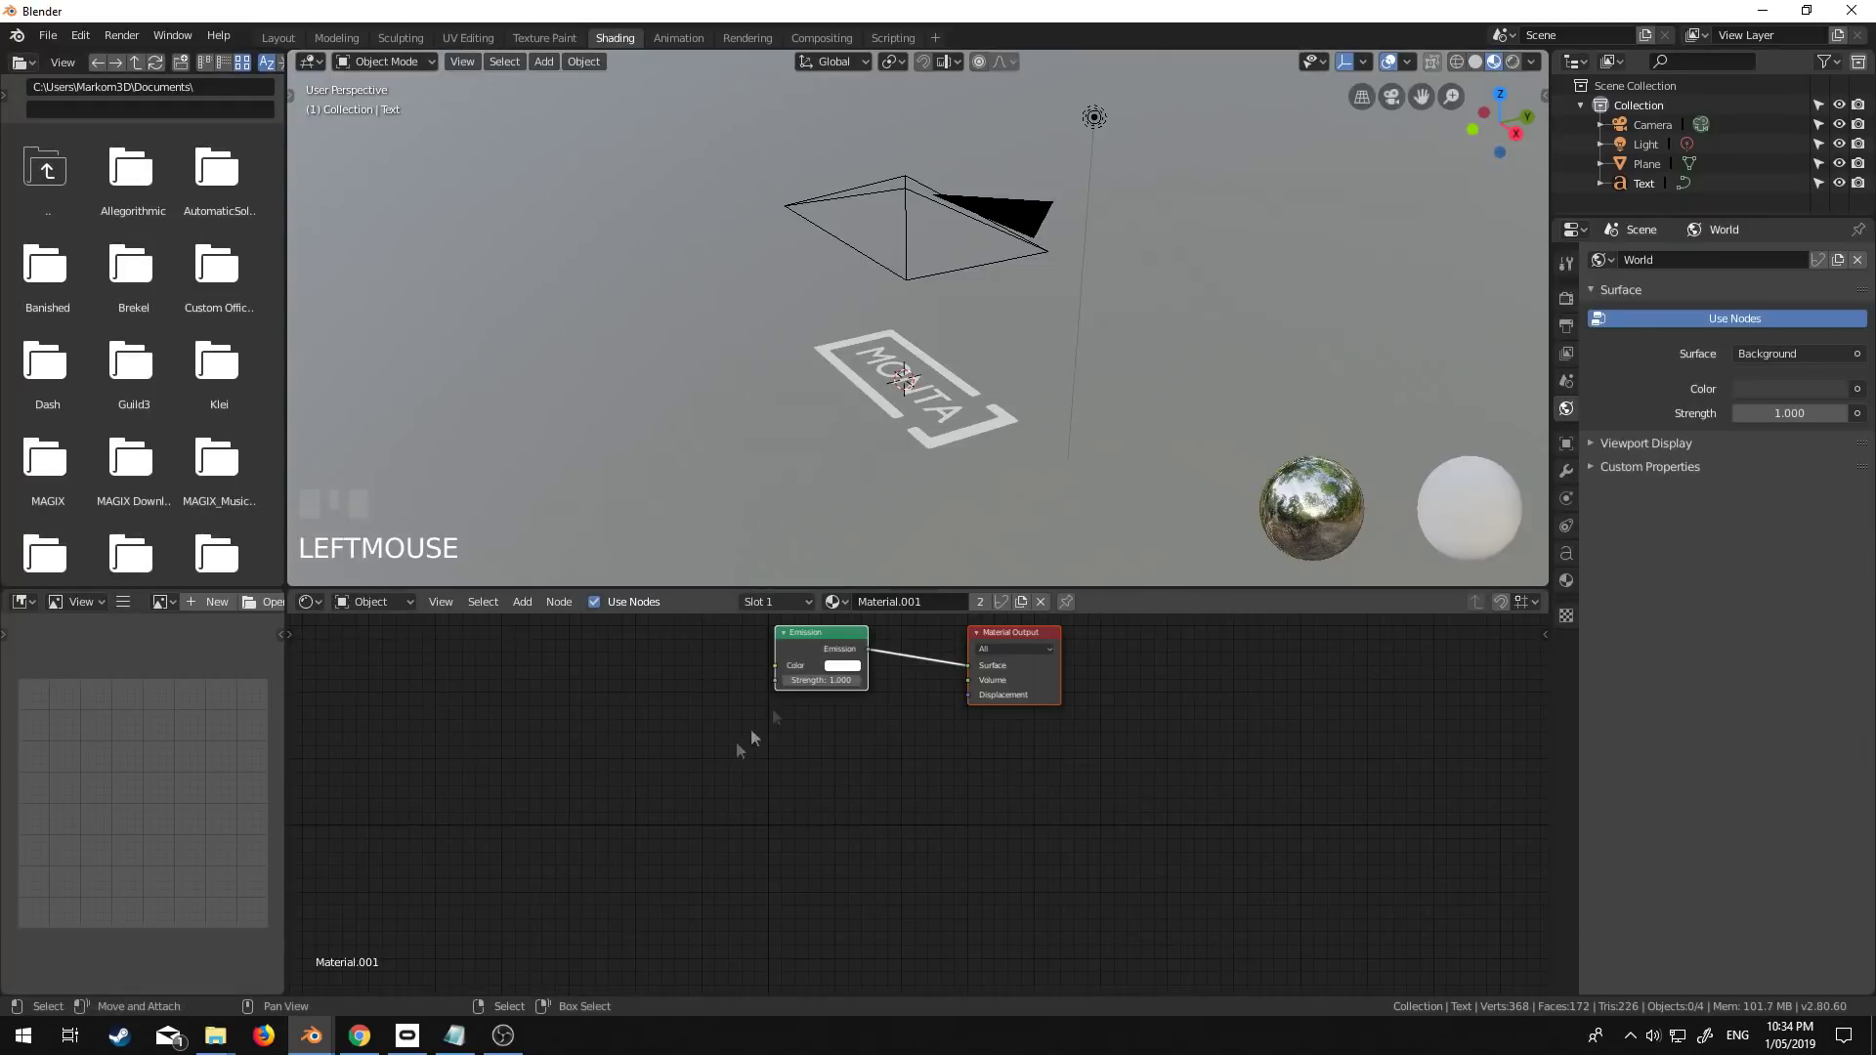
# Link a Musgrave Texture to the Emission colour and preview it in rendered camera view
pyautogui.scroll(1, 687, 772)
pyautogui.hotkey('shift', 'a')
pyautogui.click(545, 683)
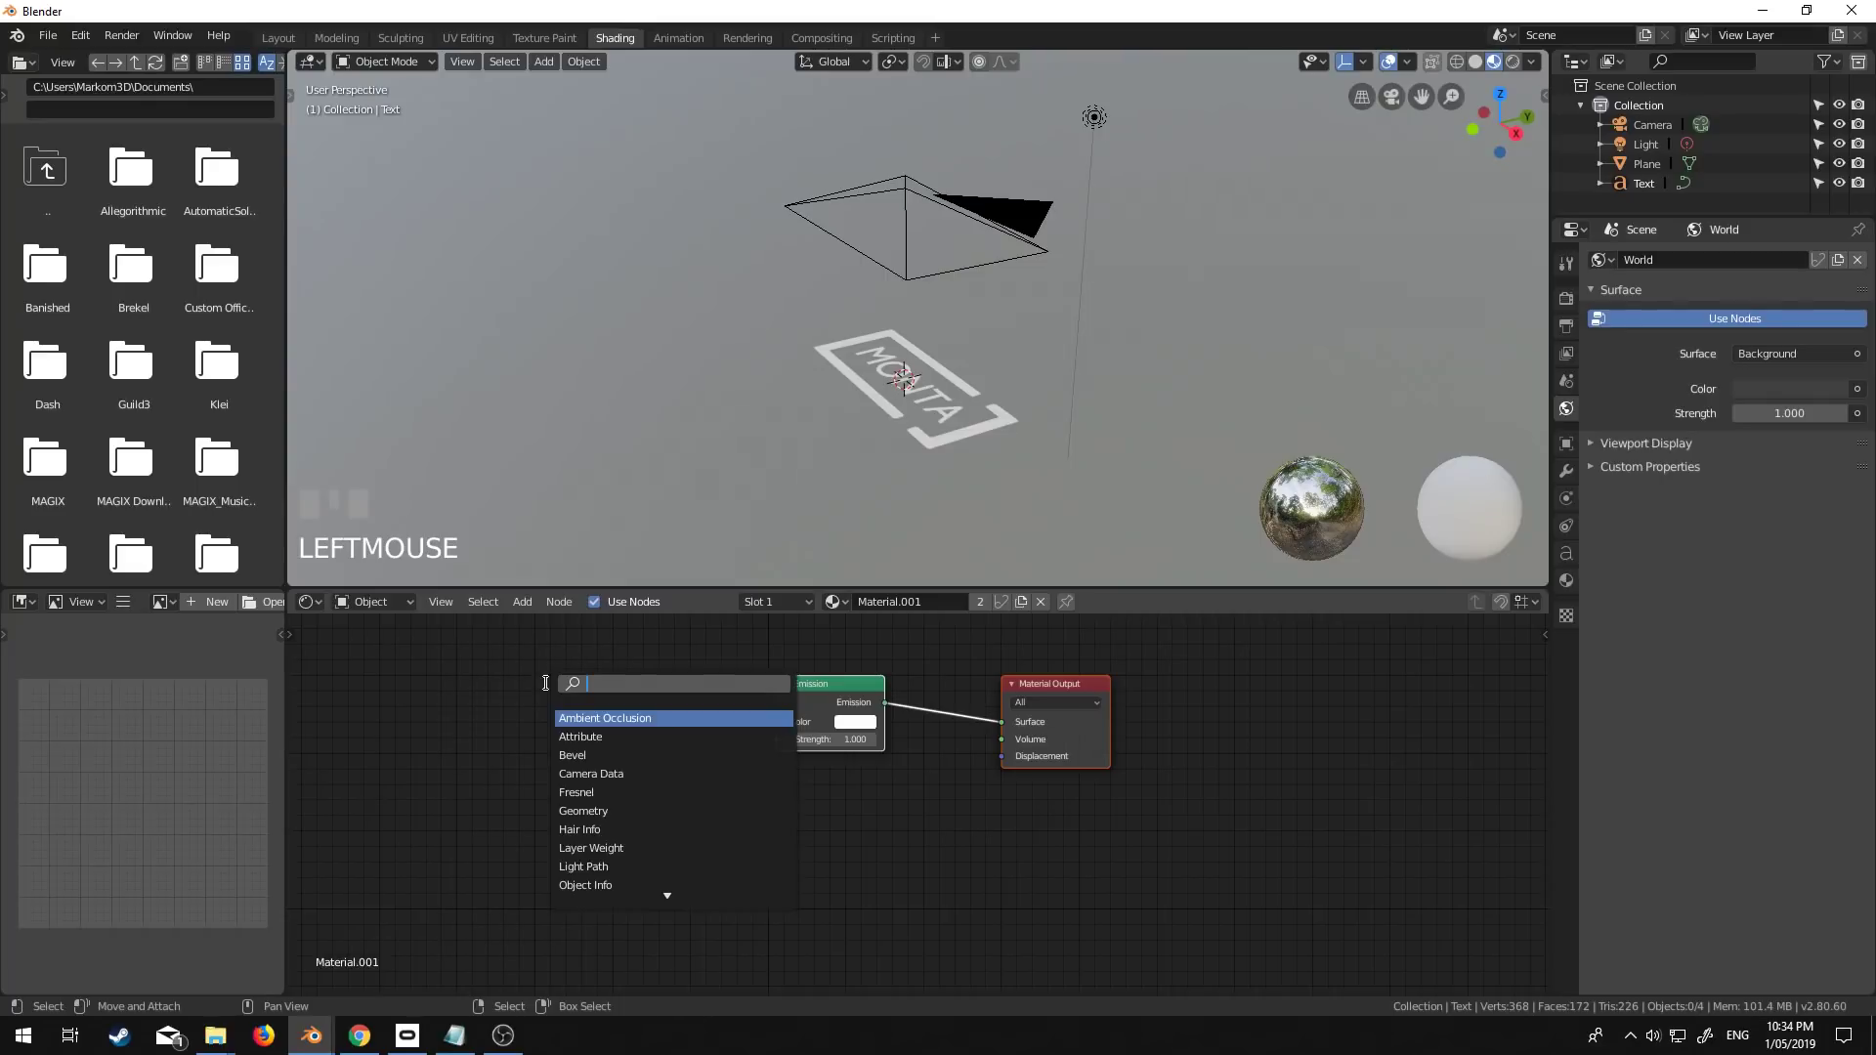
pyautogui.write('text')
pyautogui.scroll(-3, 723, 872)
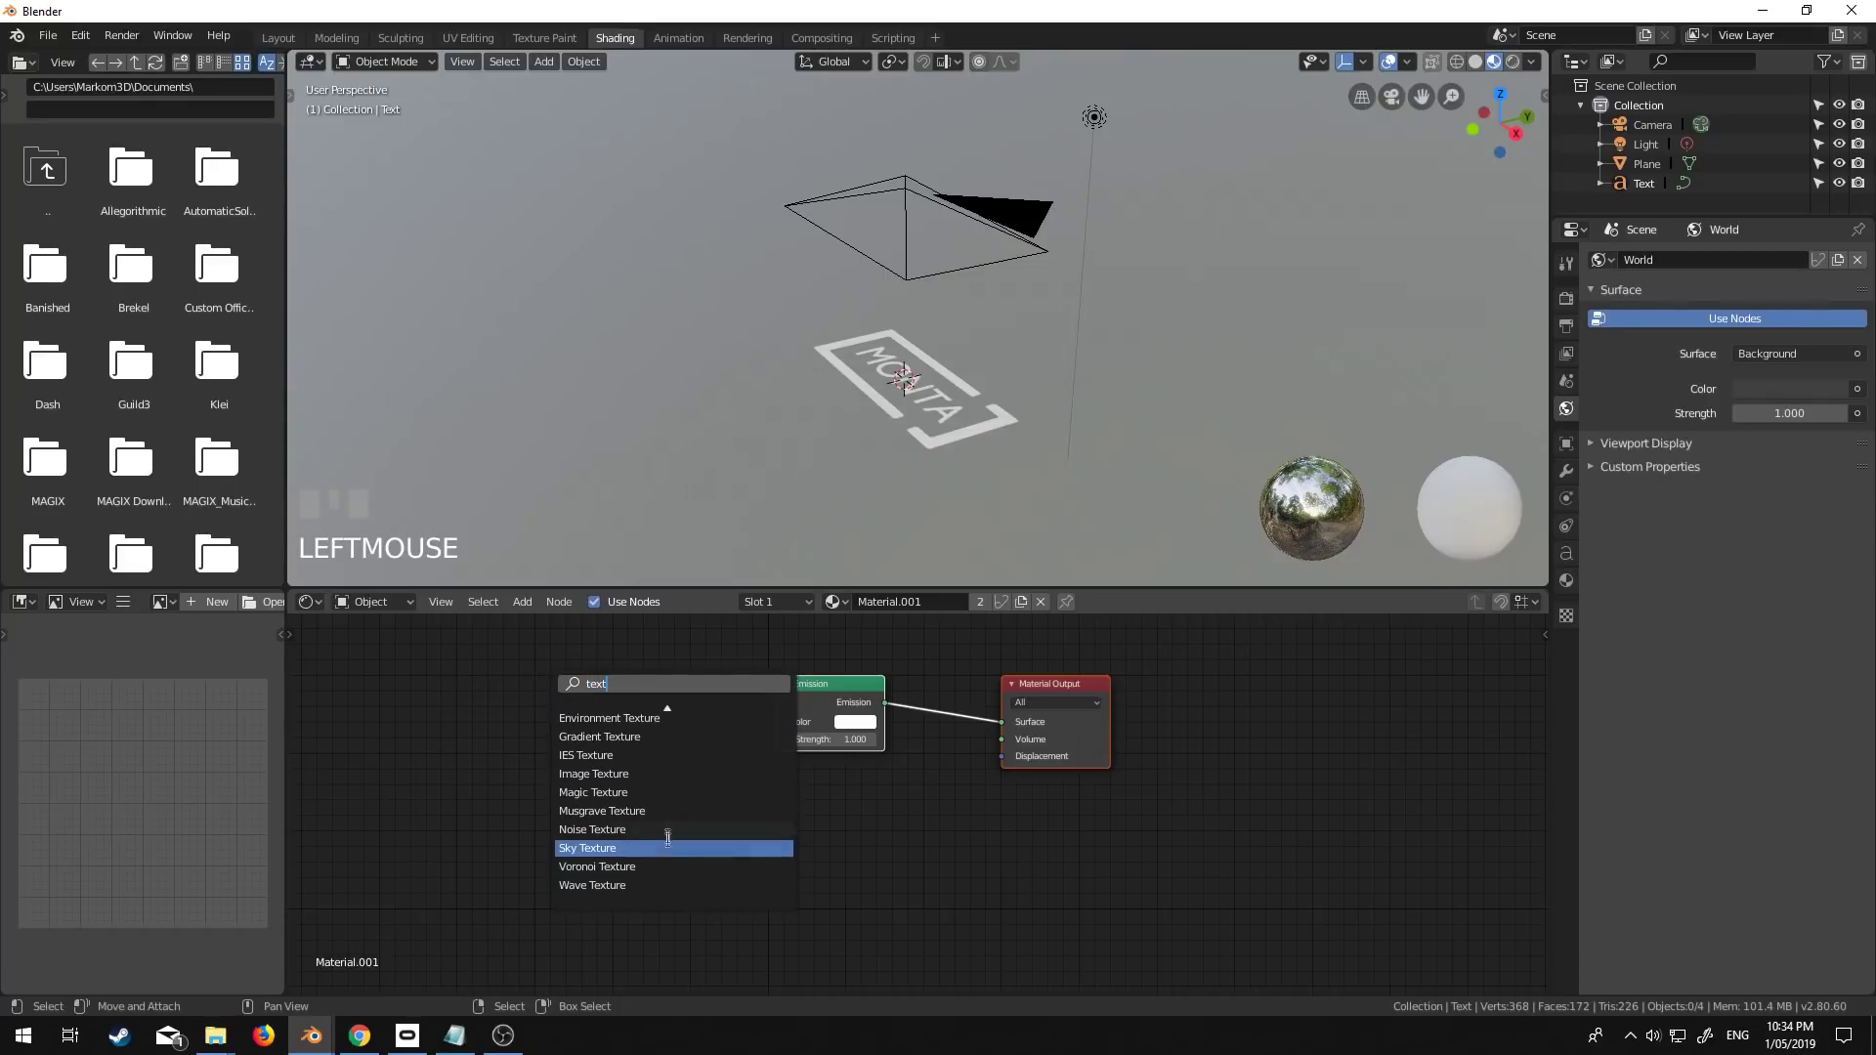
pyautogui.click(663, 811)
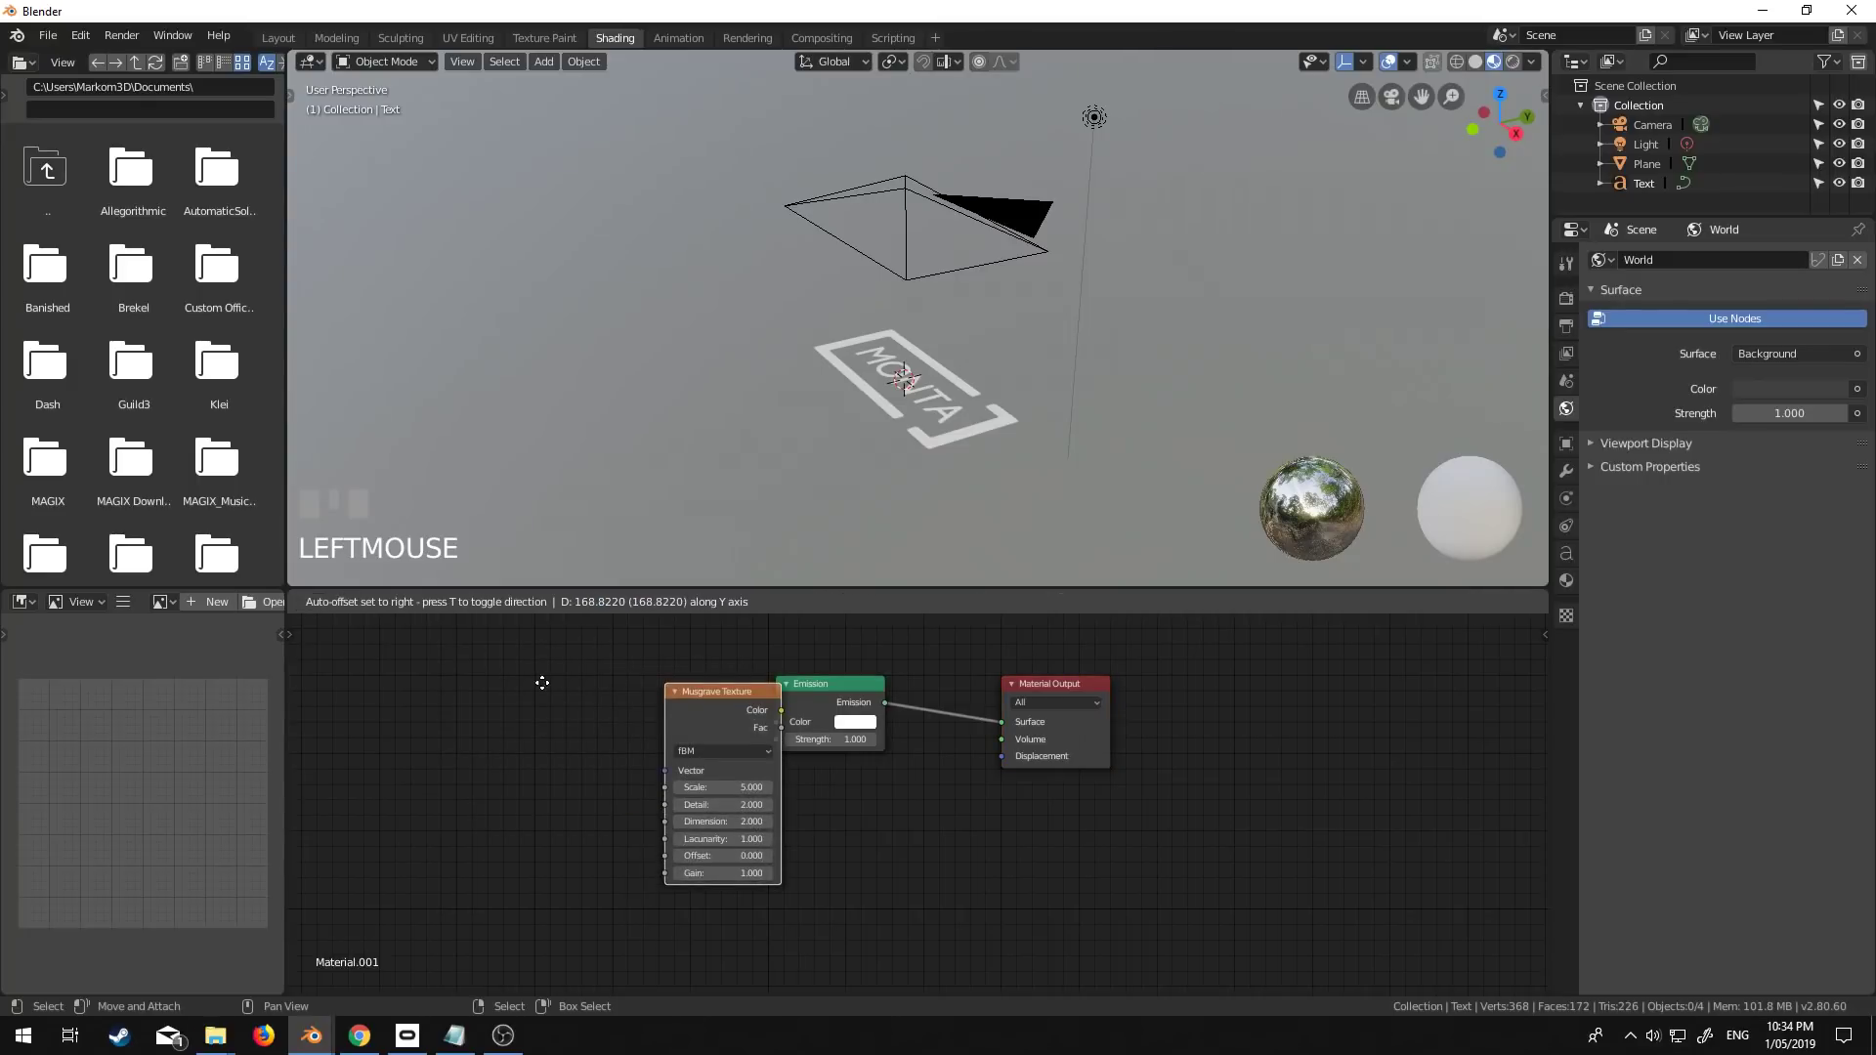
pyautogui.click(429, 649)
pyautogui.moveTo(721, 655); pyautogui.dragTo(778, 723)
pyautogui.press('KP_1')
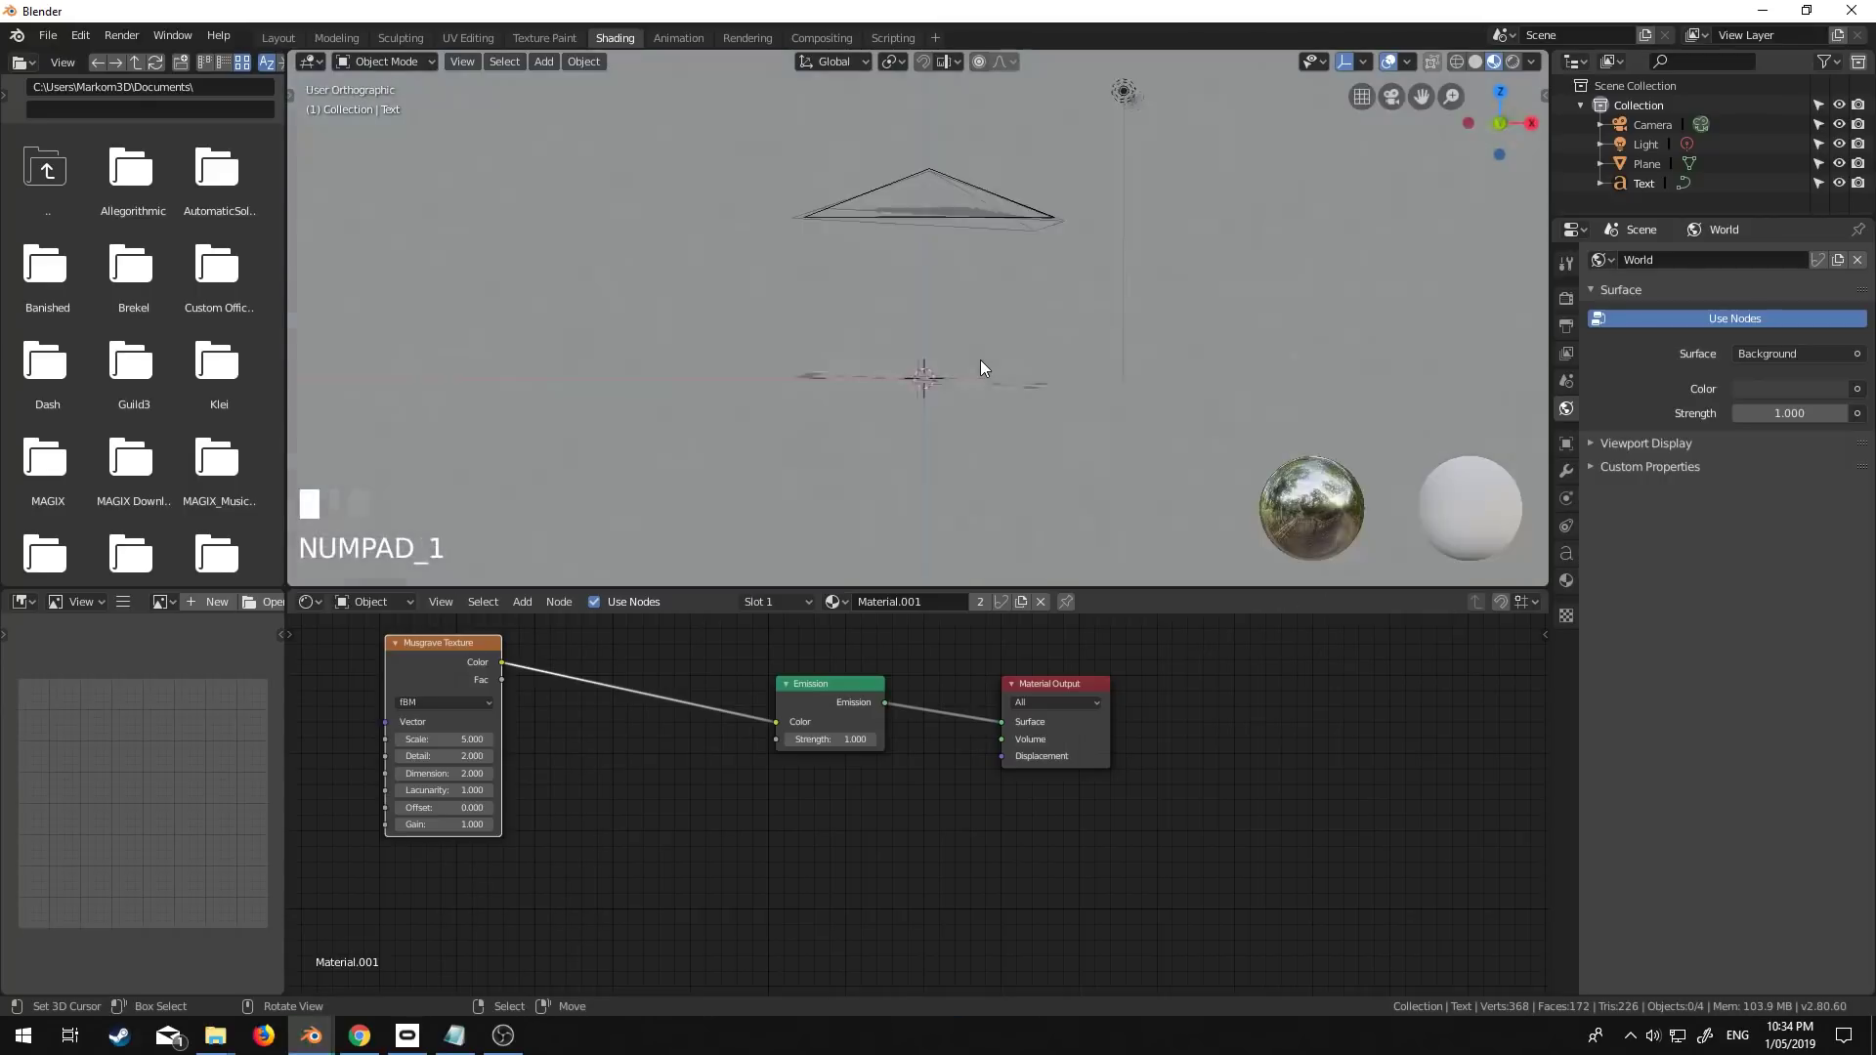
pyautogui.press('KP_0')
pyautogui.scroll(2, 981, 360)
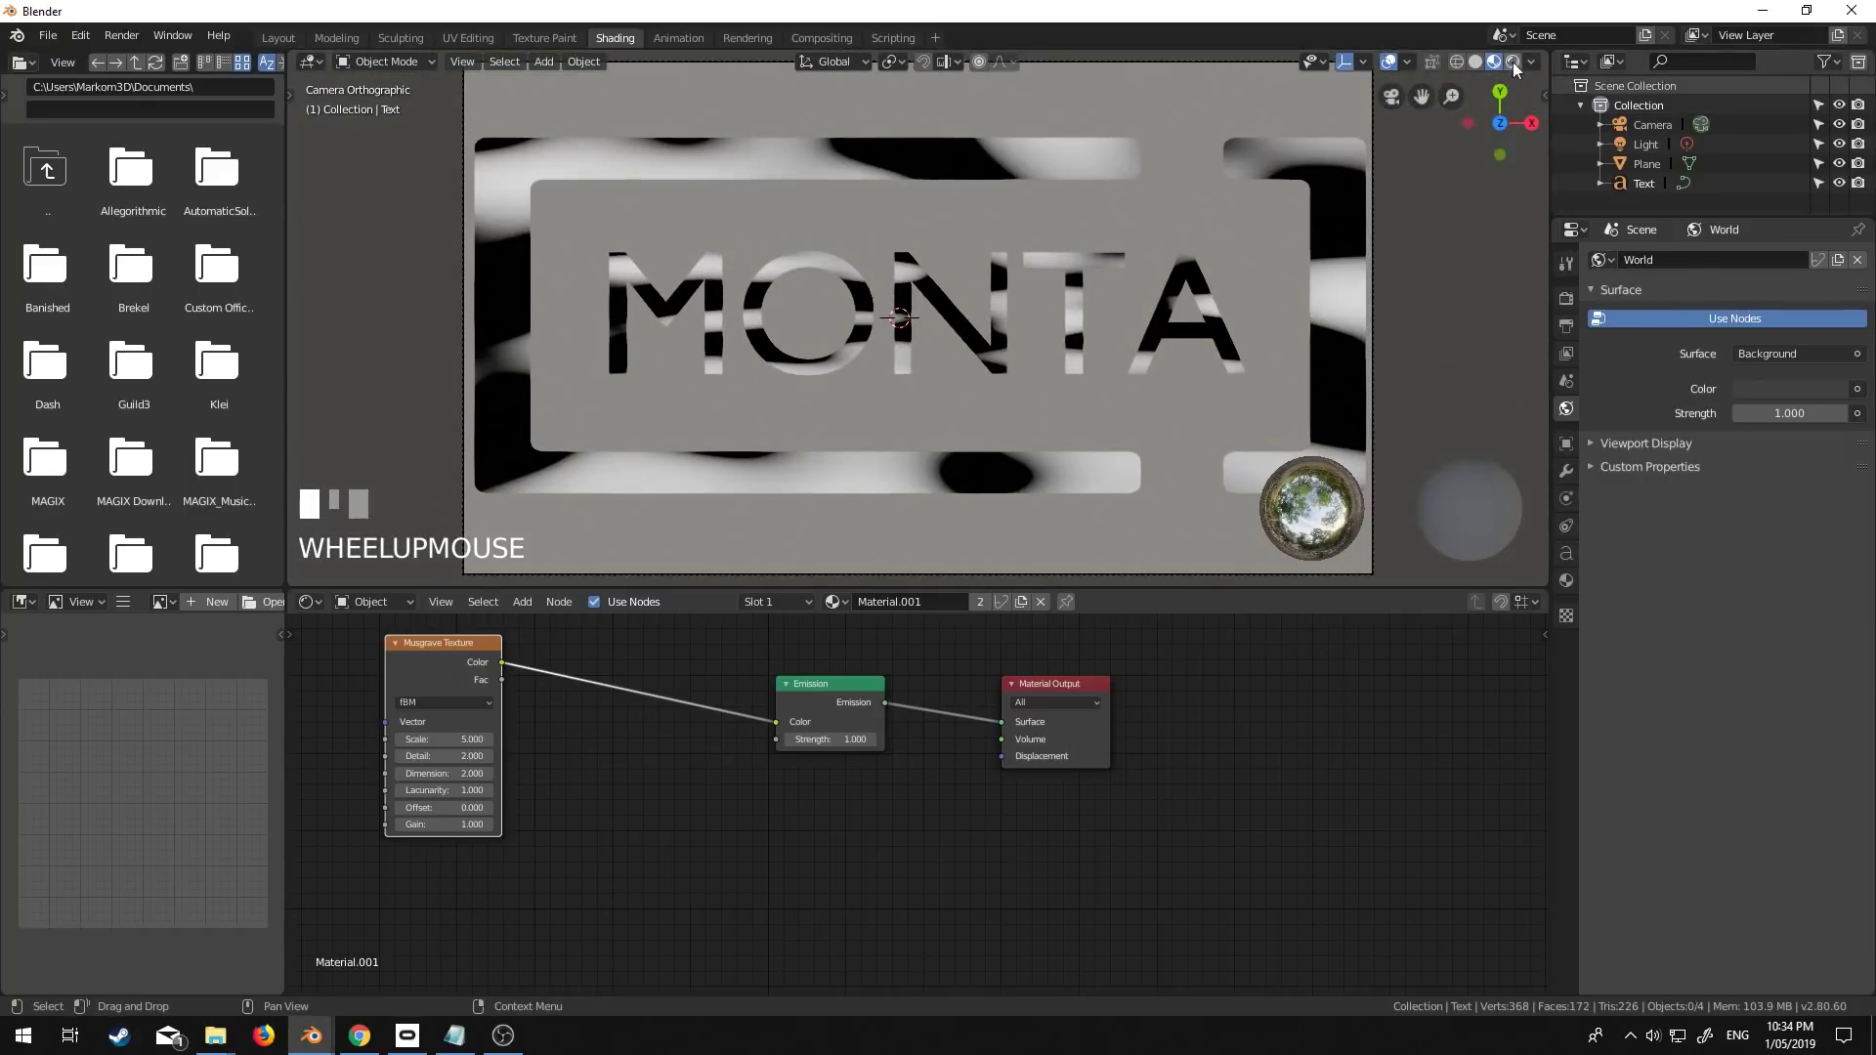
pyautogui.click(1513, 61)
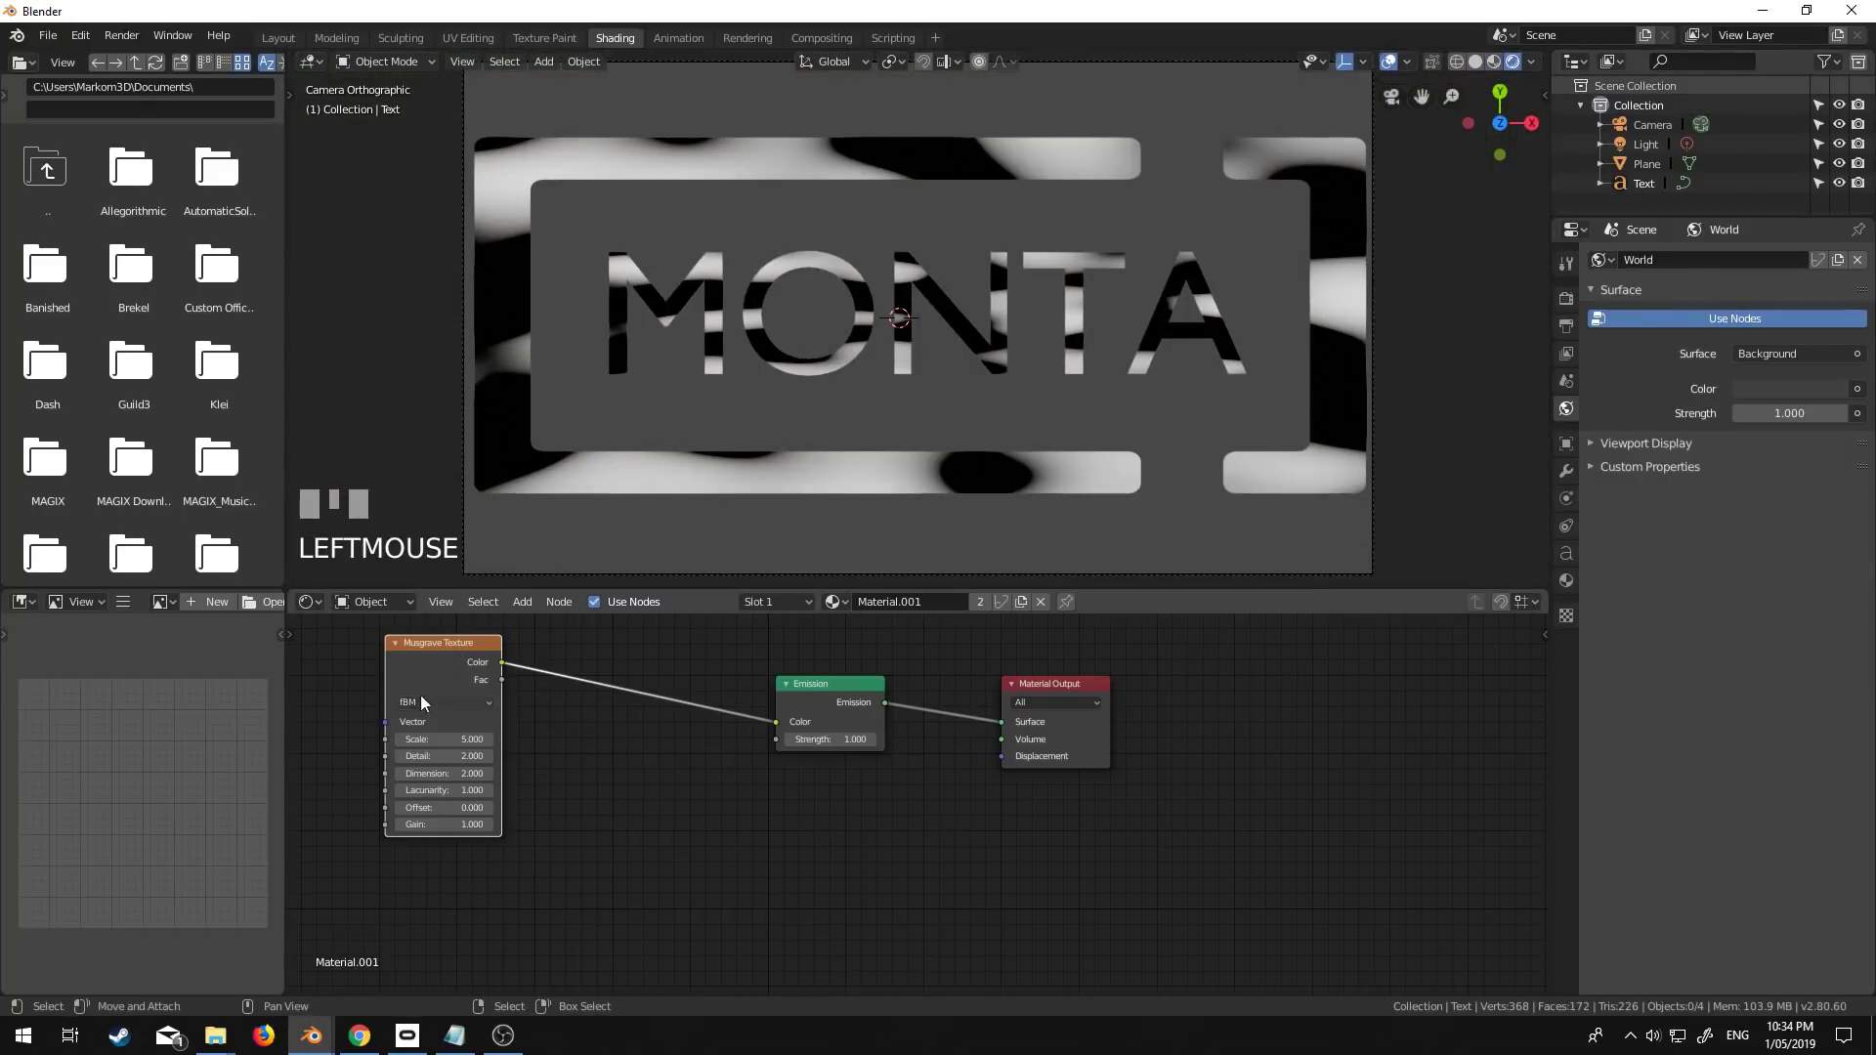
# Replace the Musgrave node with an unconnected Noise Texture node
pyautogui.press('Delete')
pyautogui.hotkey('shift', 'a')
pyautogui.click(684, 830)
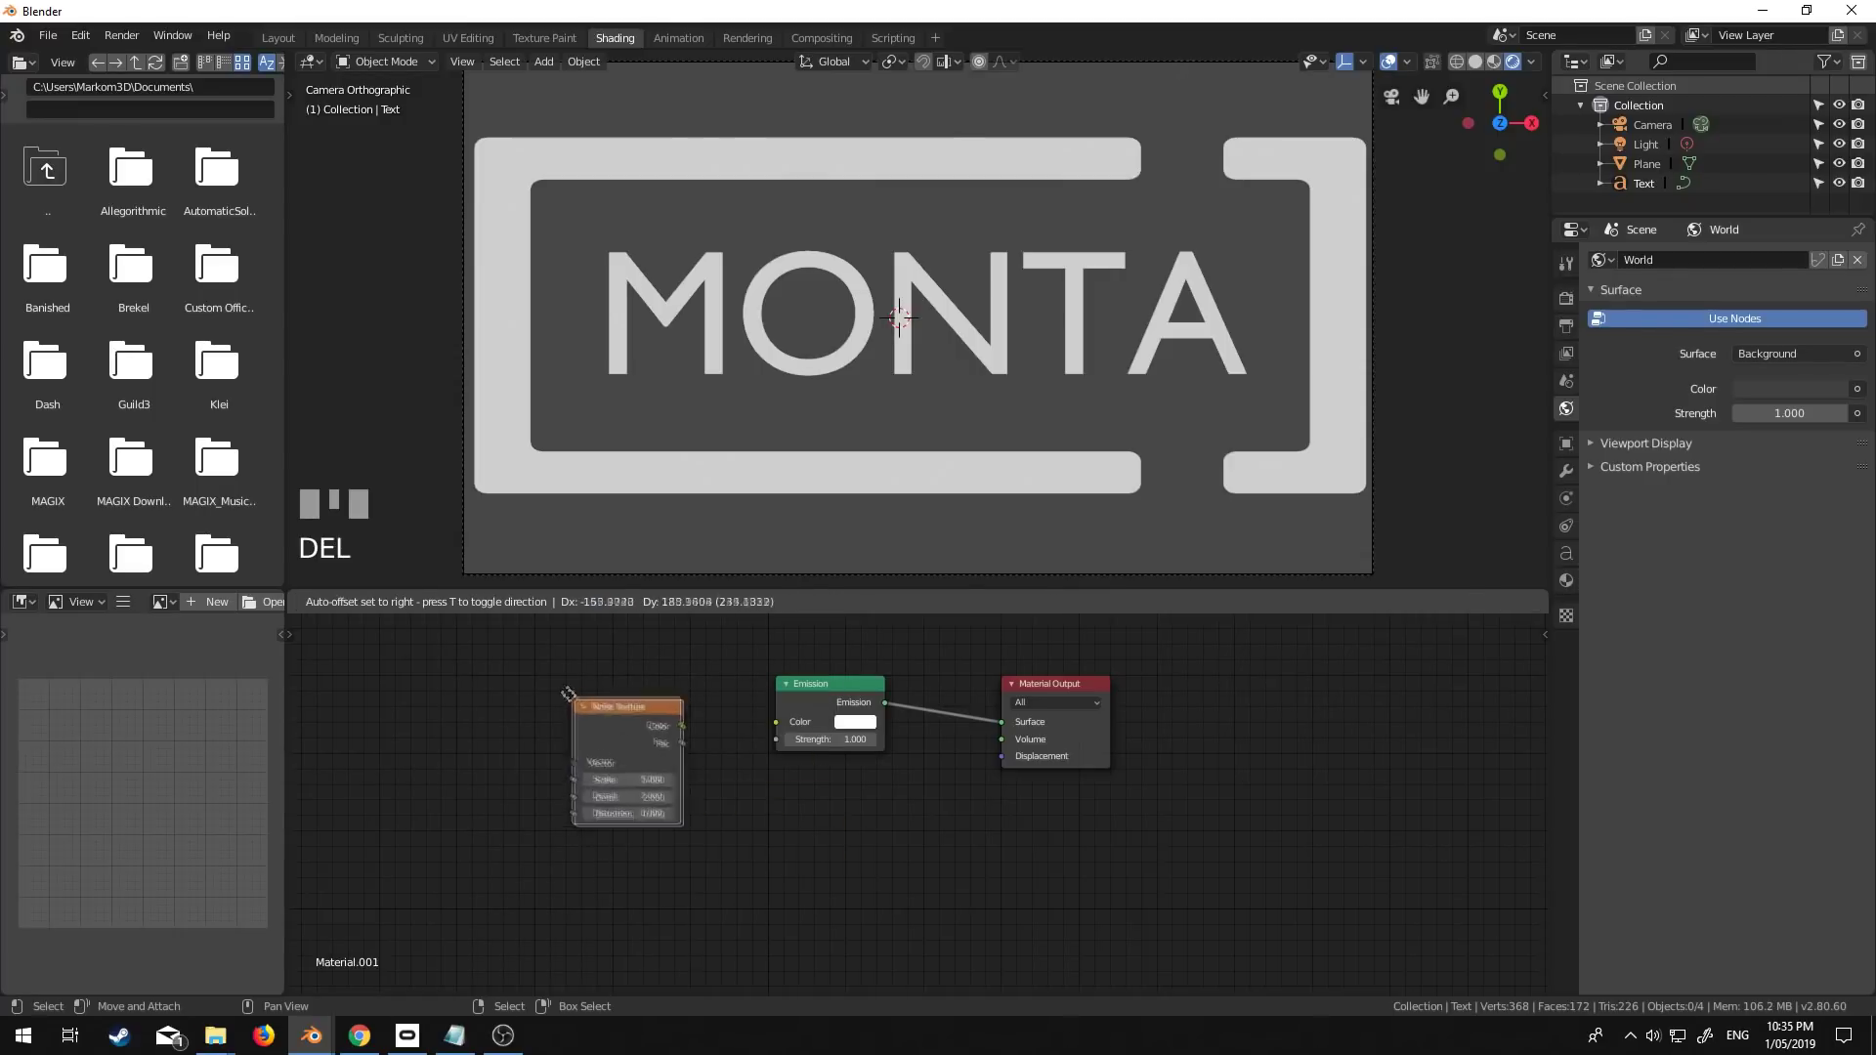
# Connect the Noise Texture colour to Emission Color through a newly inserted ColorRamp node
pyautogui.click(559, 651)
pyautogui.moveTo(671, 676); pyautogui.dragTo(777, 723)
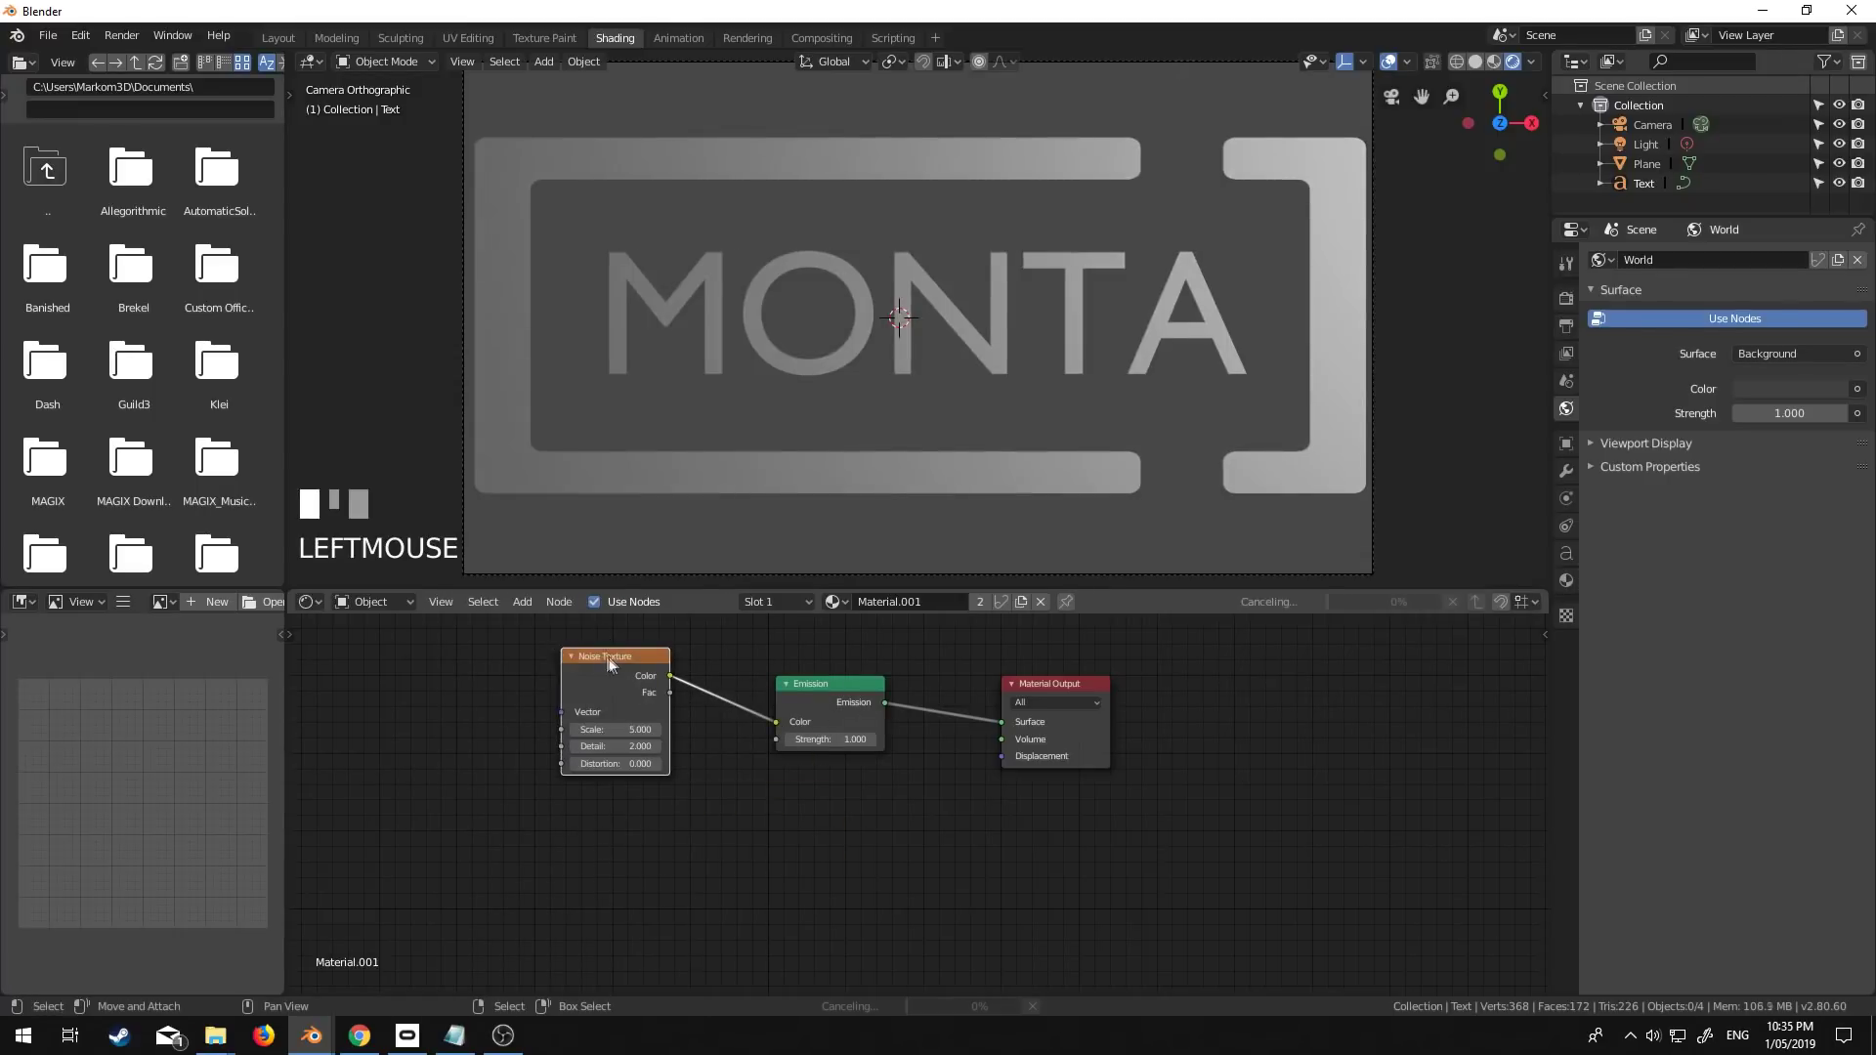
pyautogui.moveTo(609, 664); pyautogui.dragTo(476, 689)
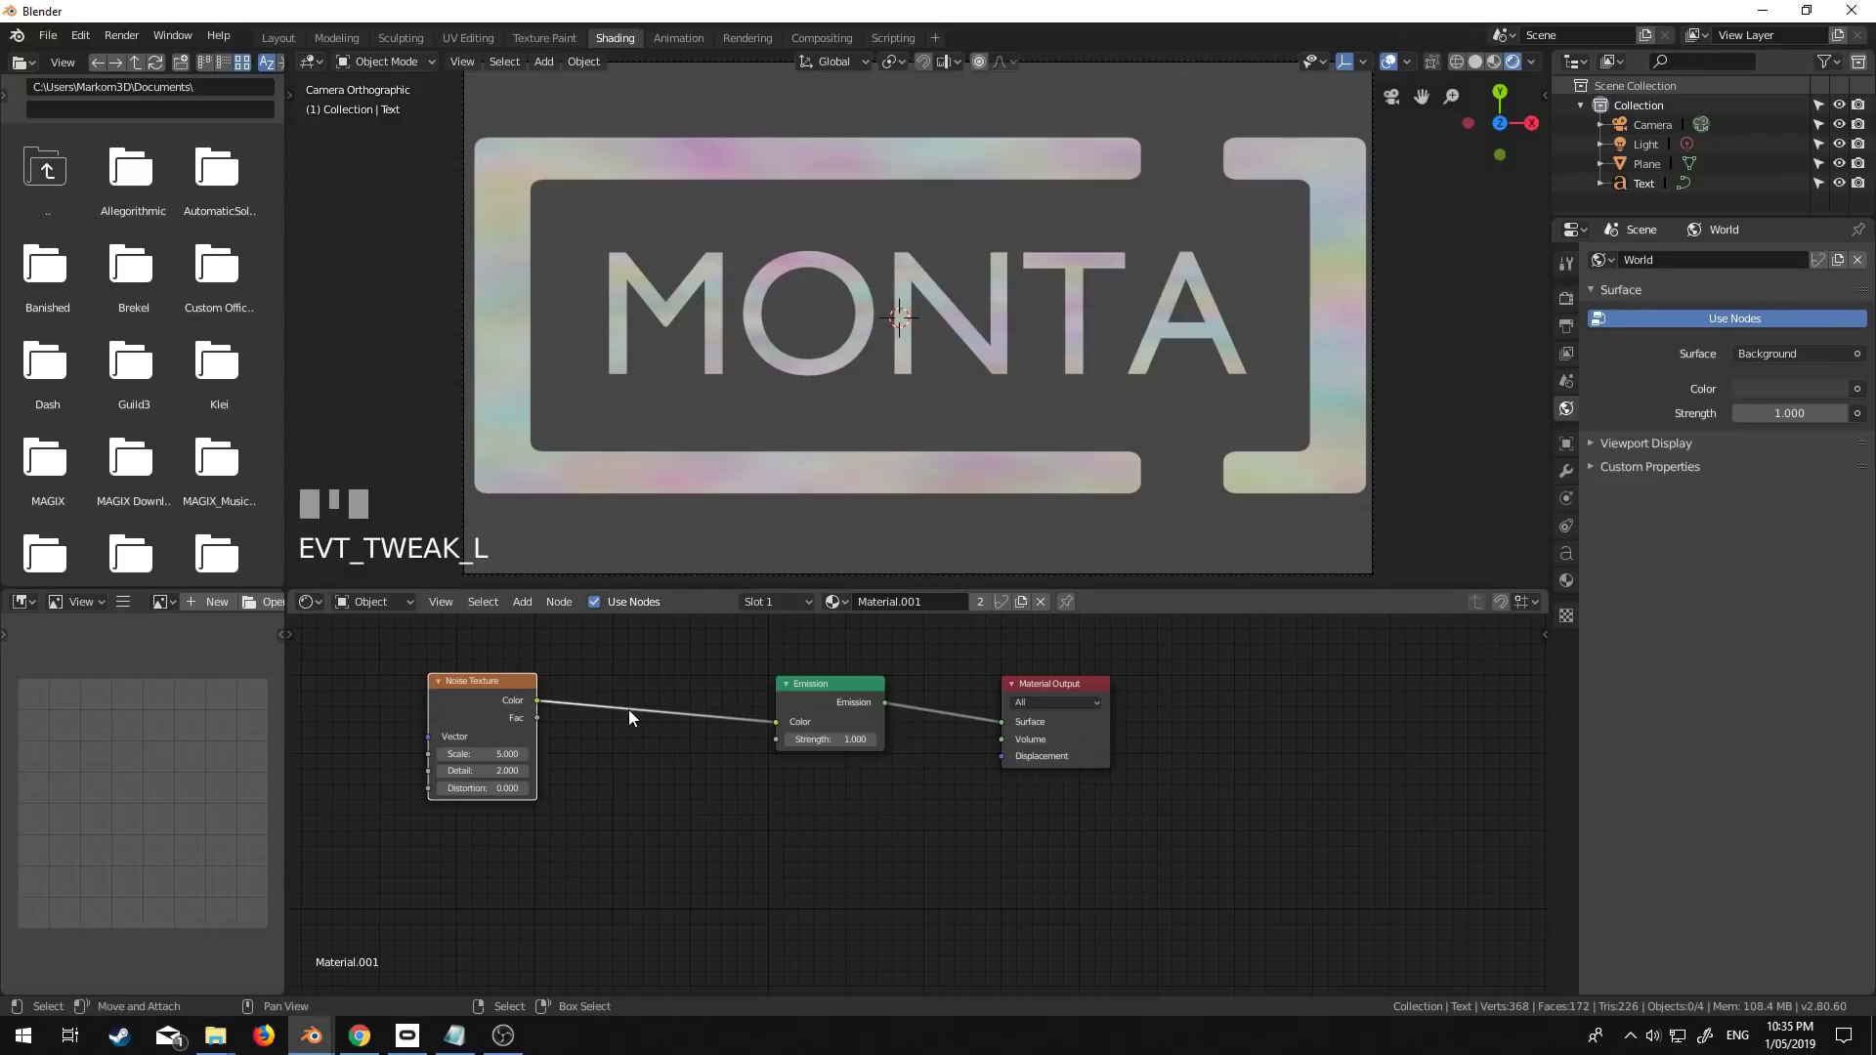
pyautogui.hotkey('shift', 'a')
pyautogui.click(502, 696)
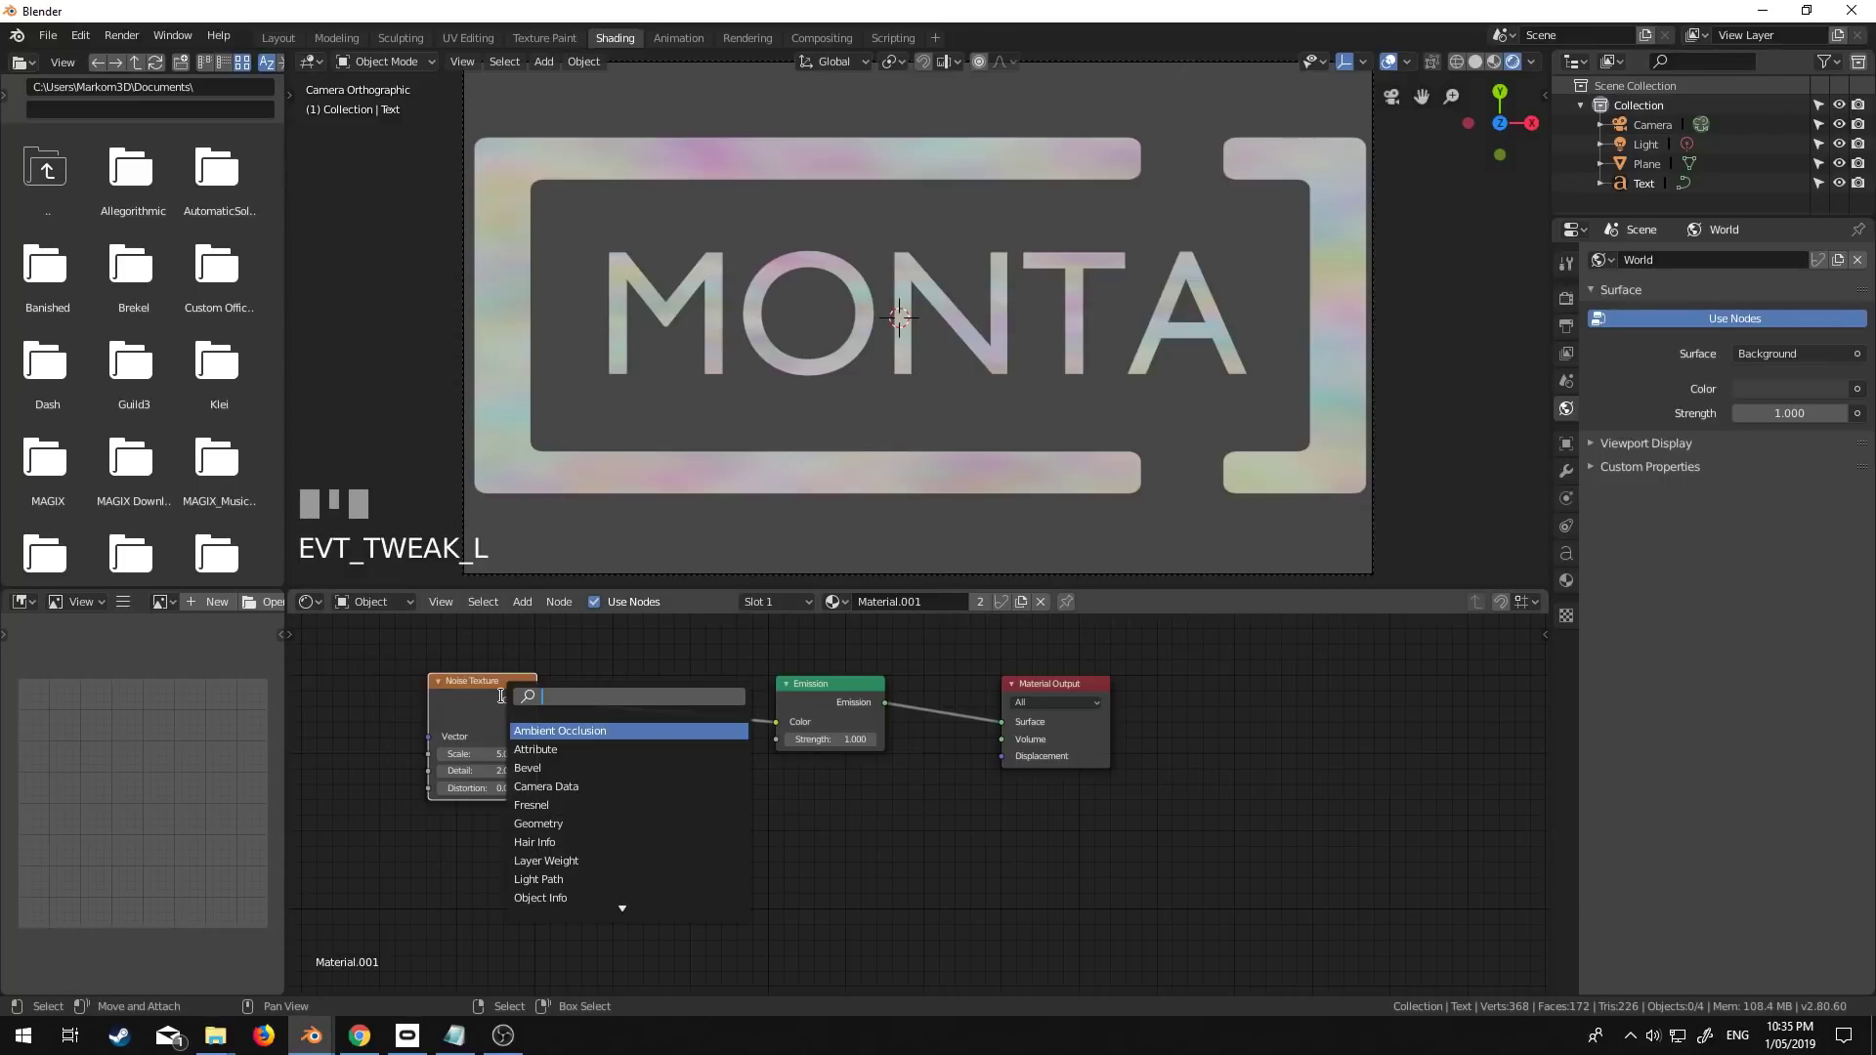
pyautogui.write('color ramp')
pyautogui.press('Return')
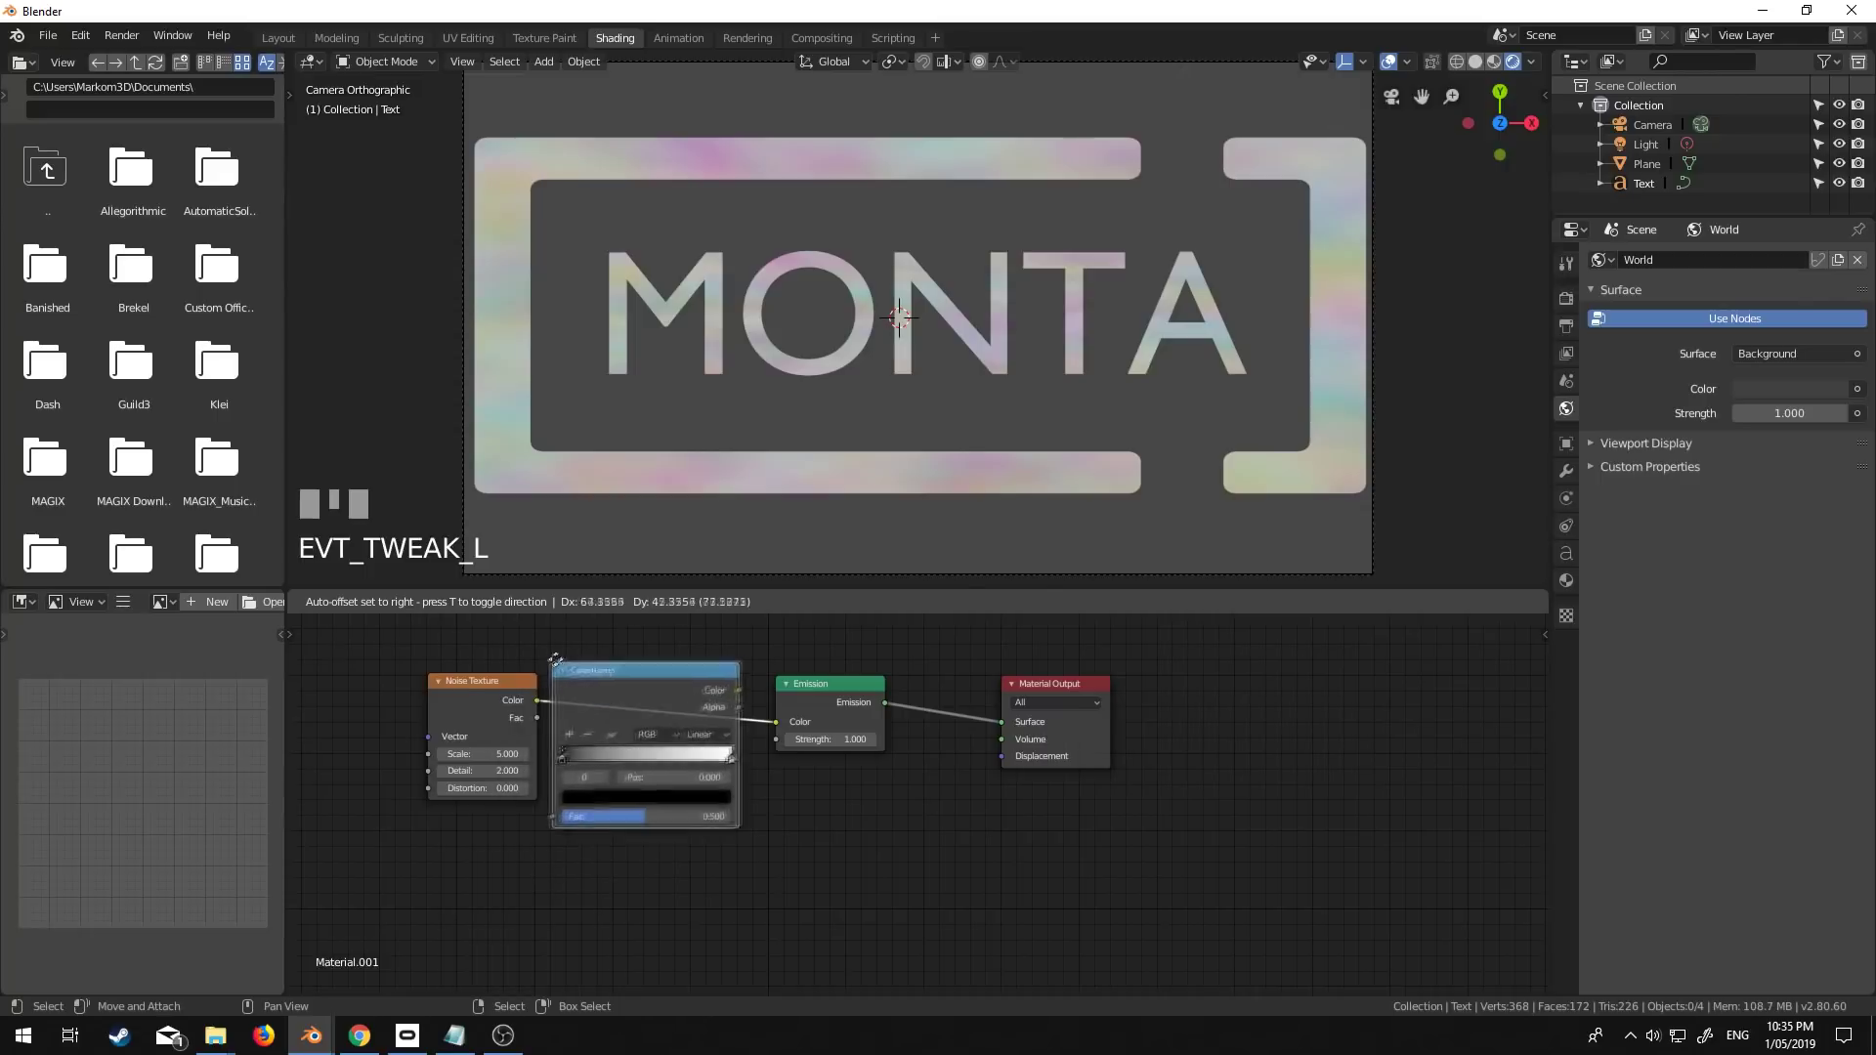
pyautogui.moveTo(555, 659); pyautogui.dragTo(559, 668)
# Move the ramp stops closer for contrast and set Noise Scale to 29.4 with Detail 3
pyautogui.moveTo(613, 757); pyautogui.dragTo(705, 755)
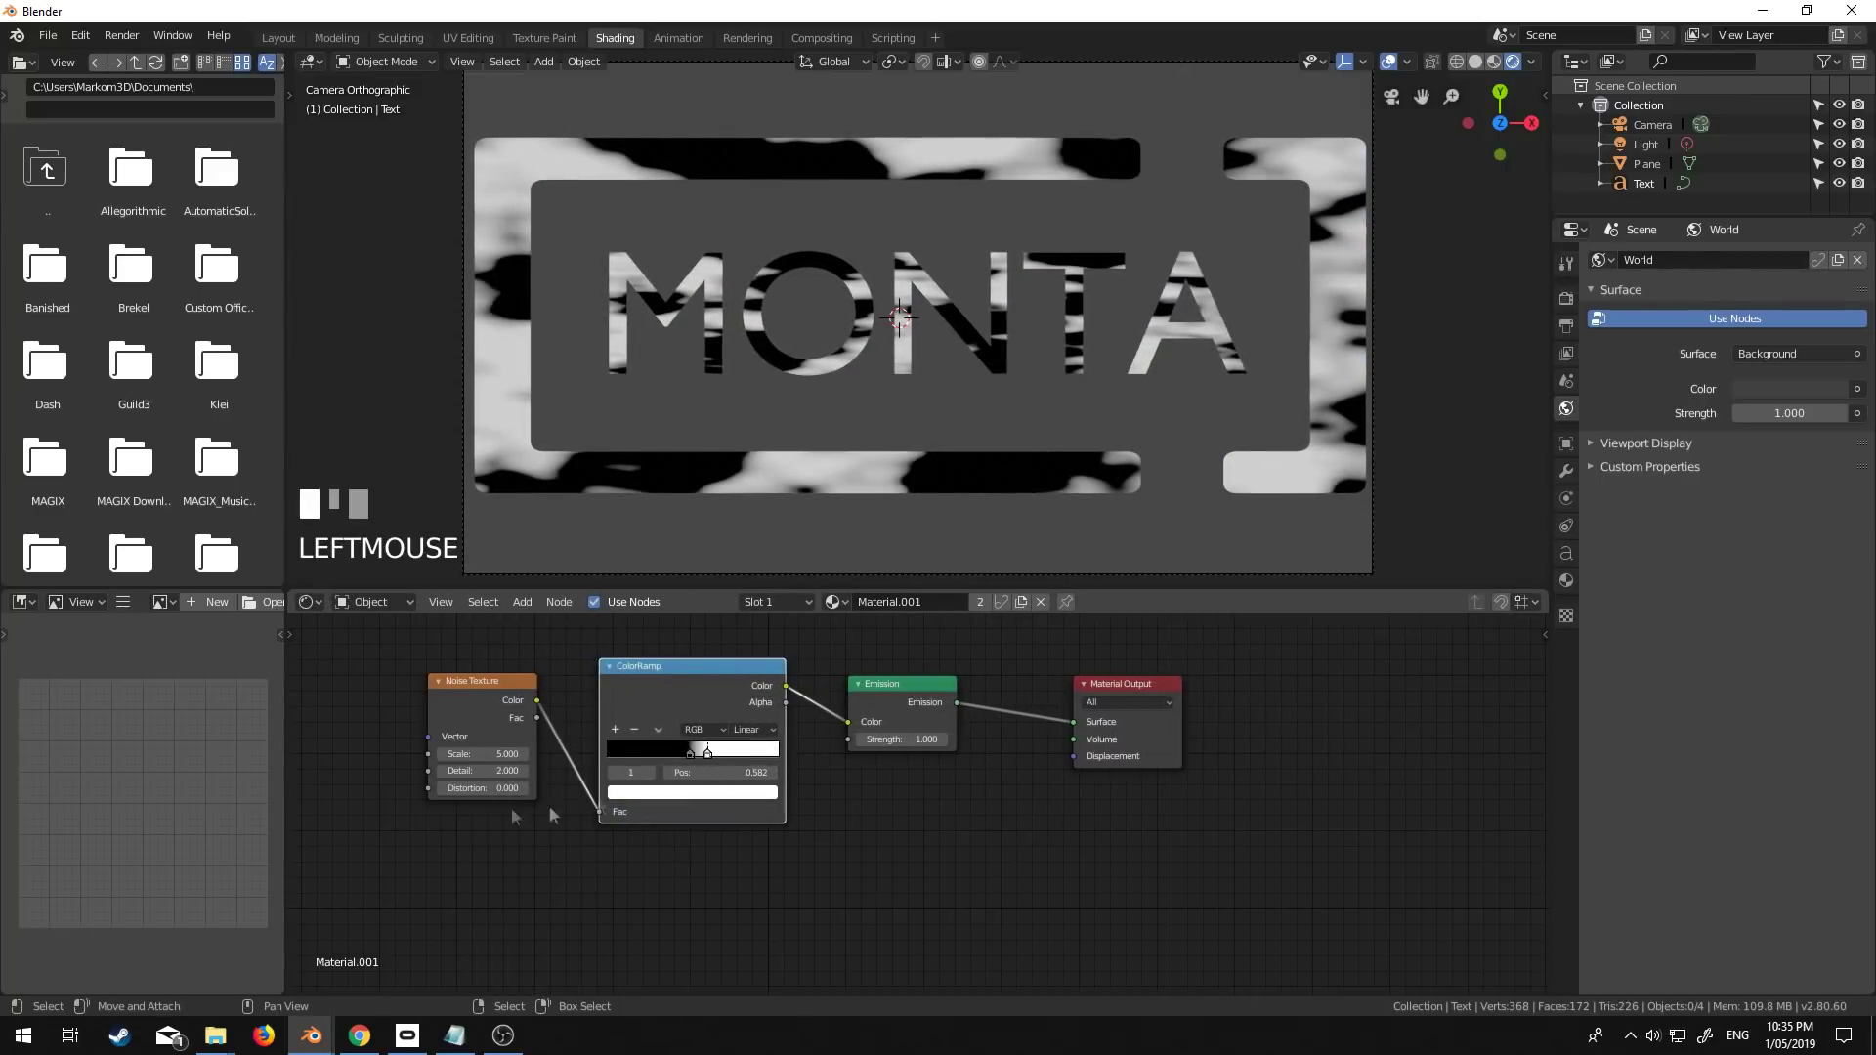
pyautogui.moveTo(481, 753); pyautogui.dragTo(561, 754)
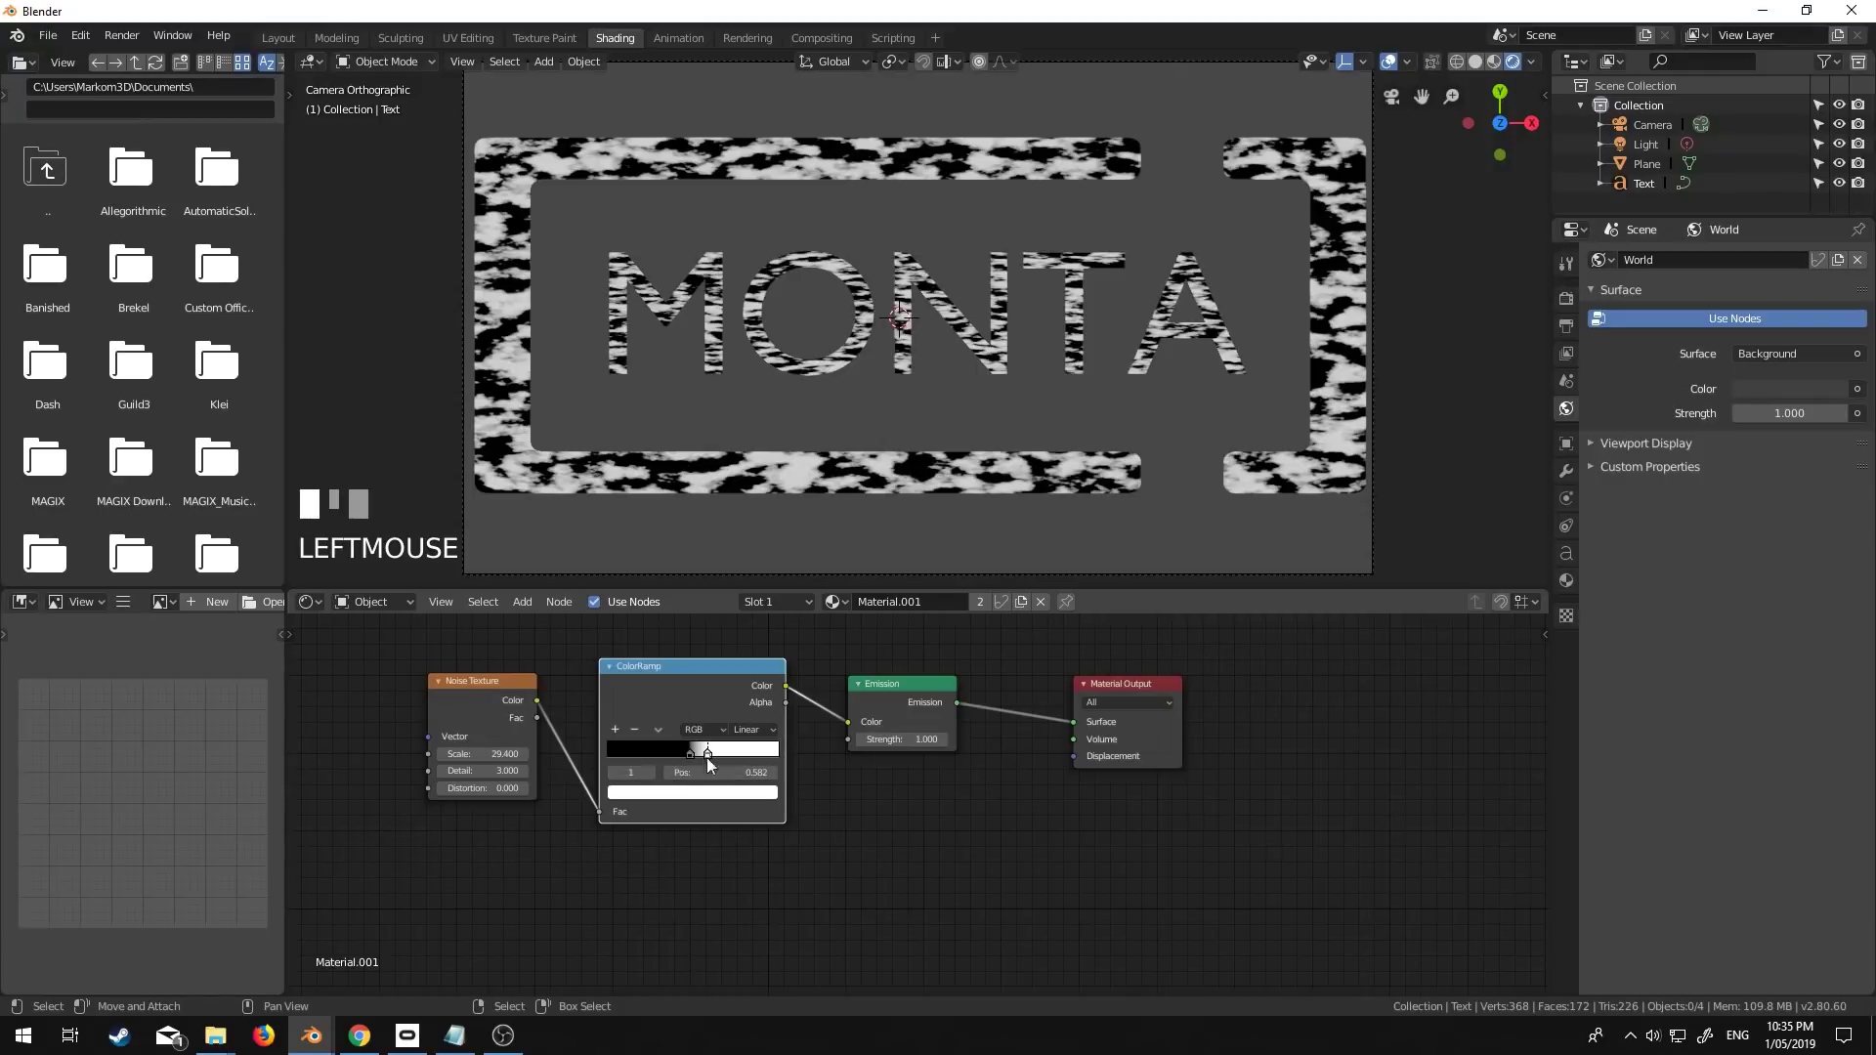
pyautogui.moveTo(691, 755)
pyautogui.mouseDown()
pyautogui.moveTo(653, 762)
pyautogui.moveTo(671, 759)
pyautogui.mouseUp()
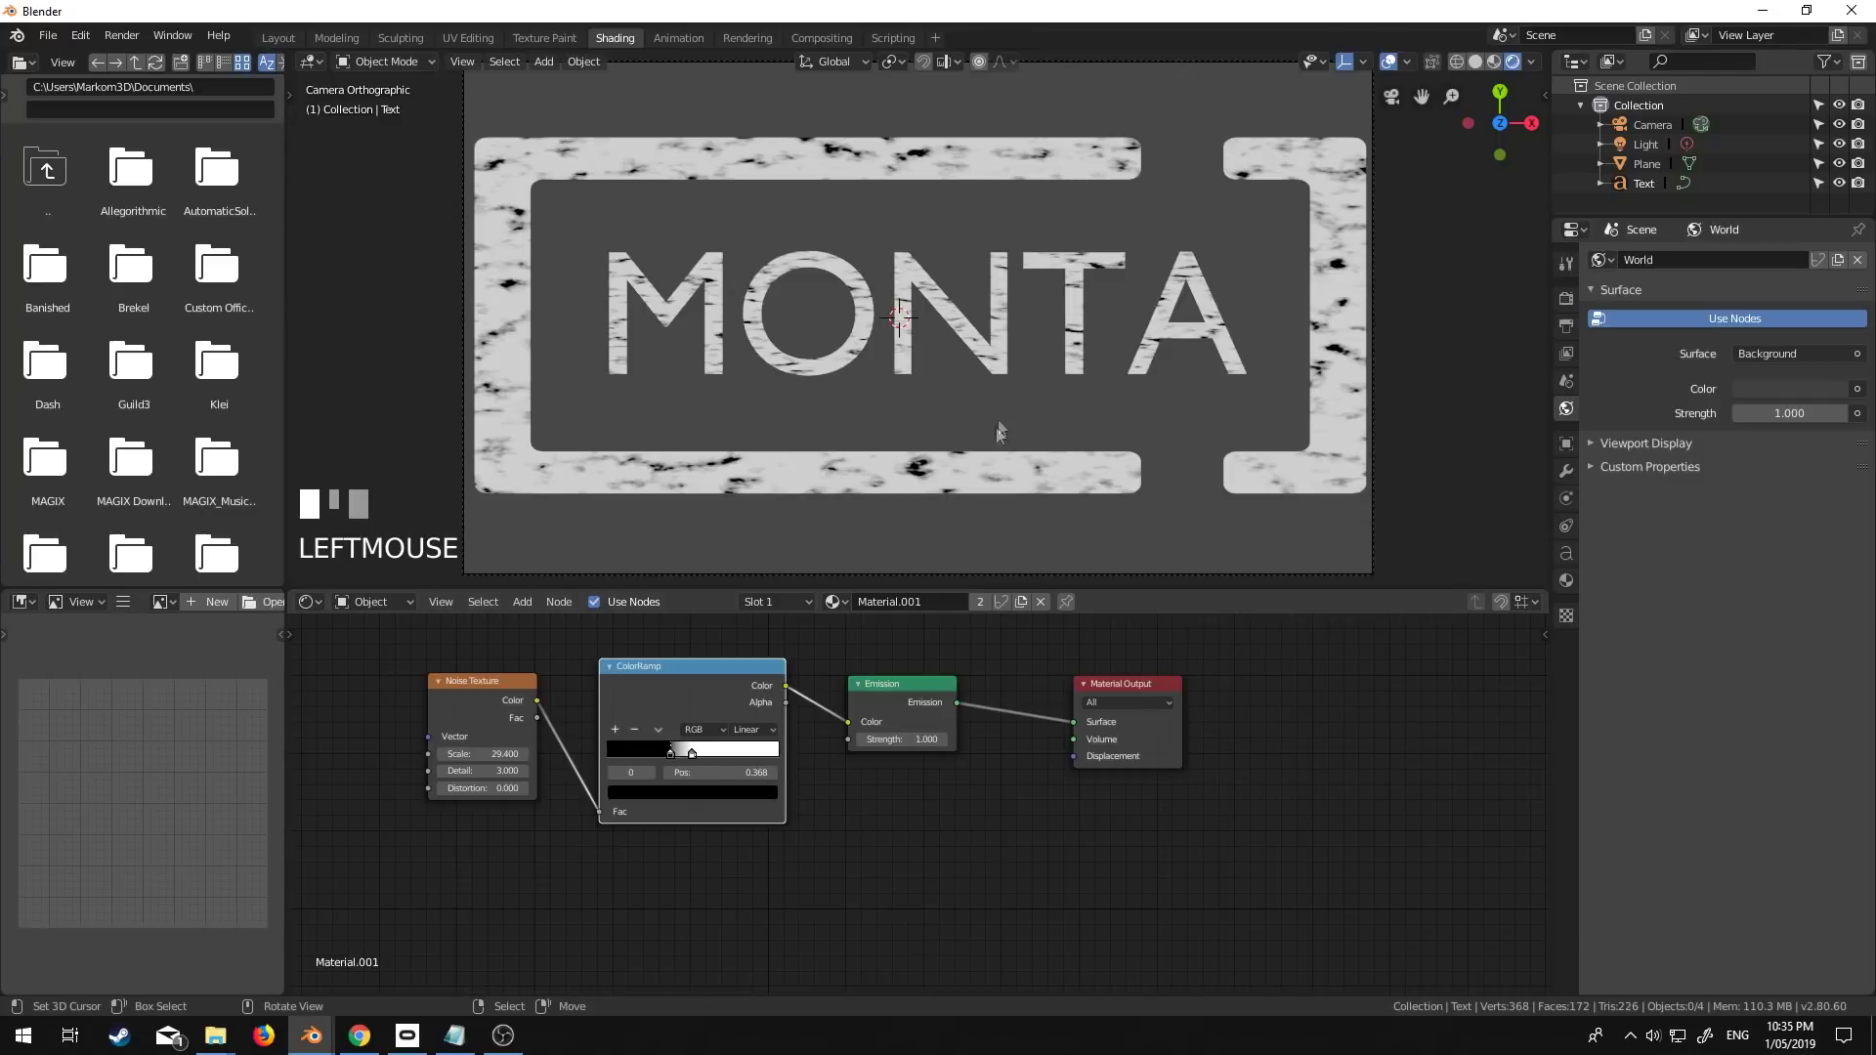
# Test-render the distressed logo, then set the material's Blend Mode to Alpha Clip
pyautogui.press('F12')
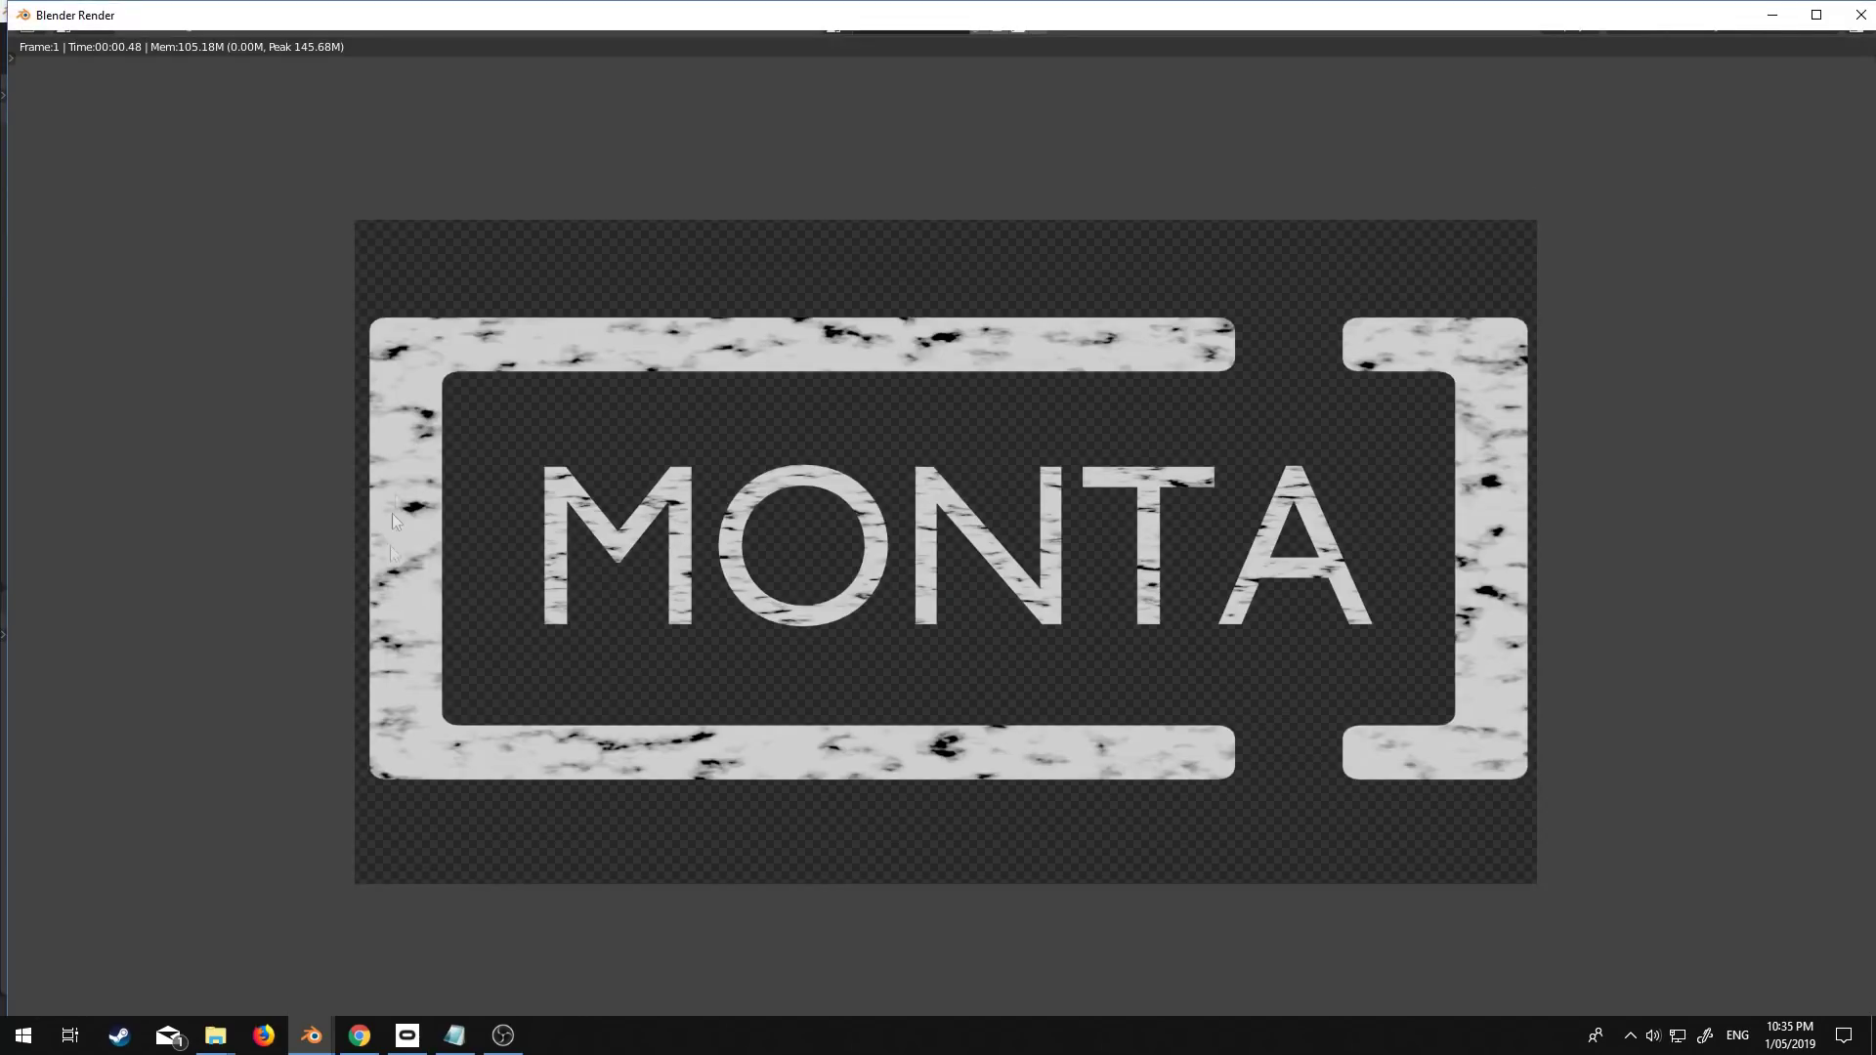
pyautogui.press('Escape')
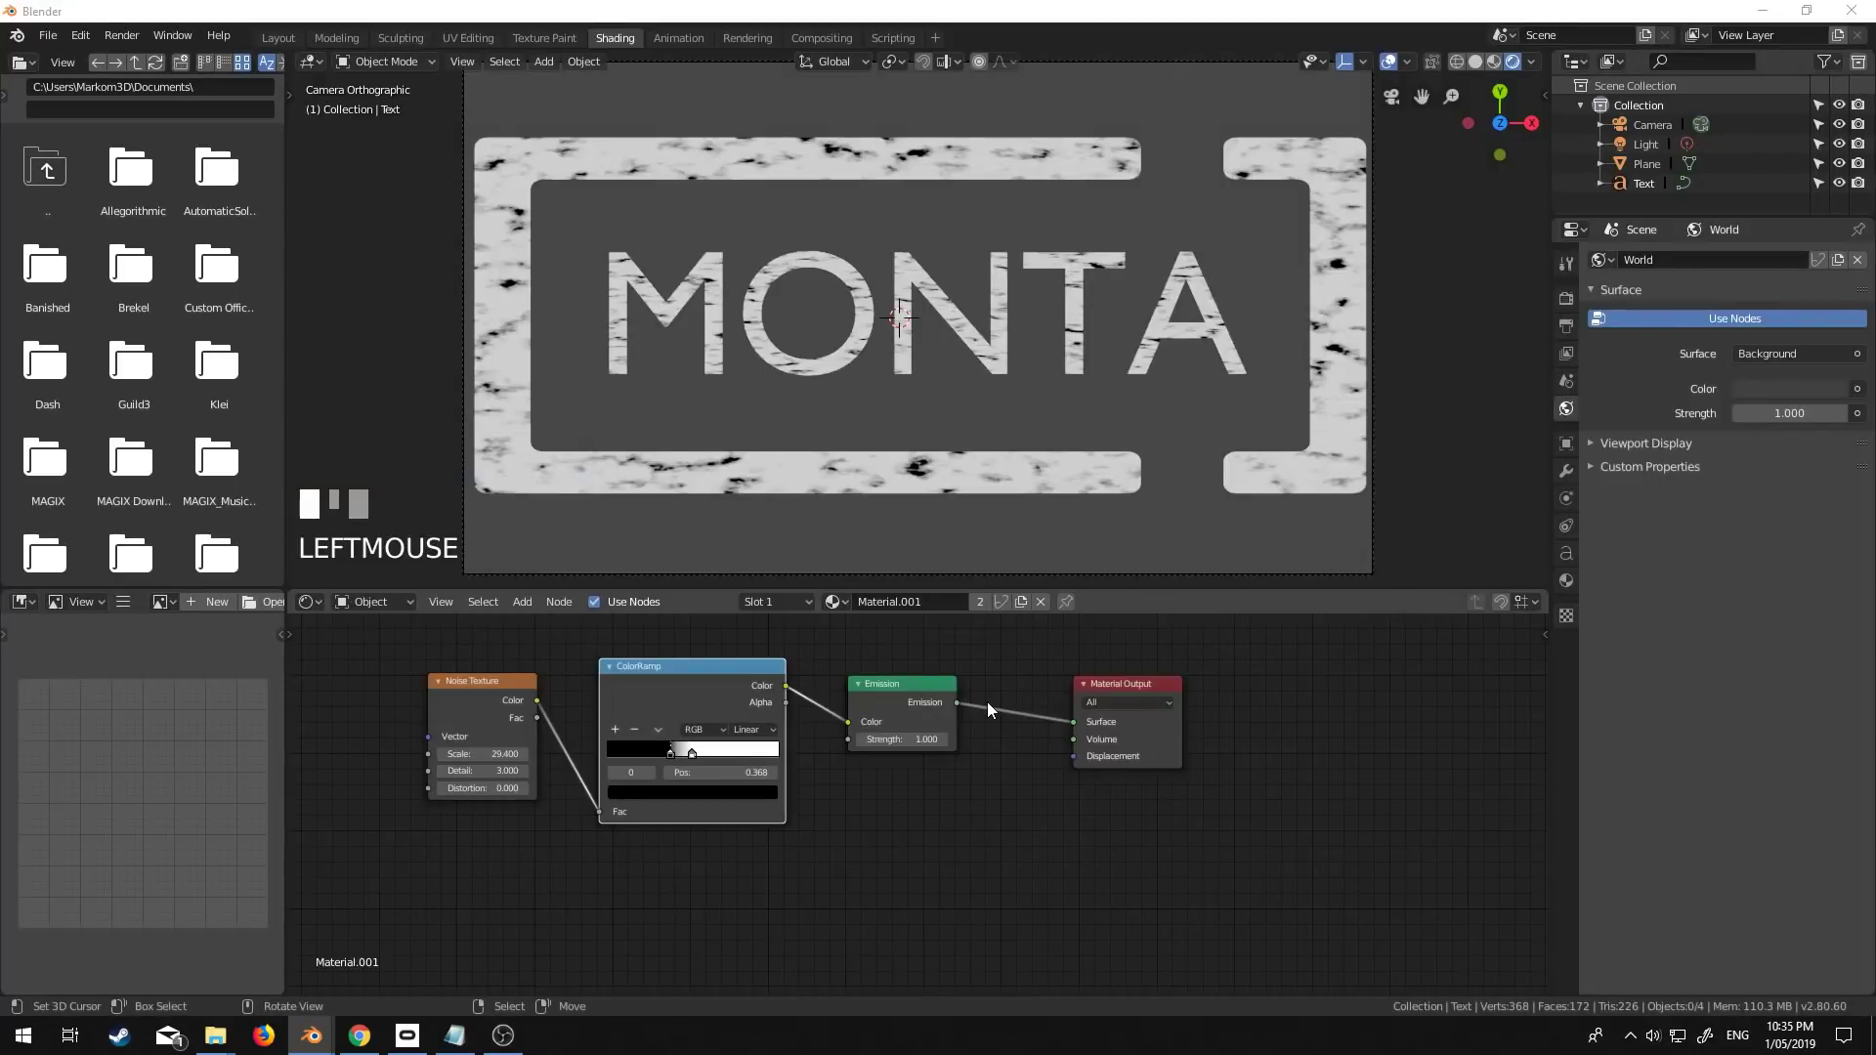
pyautogui.click(1568, 581)
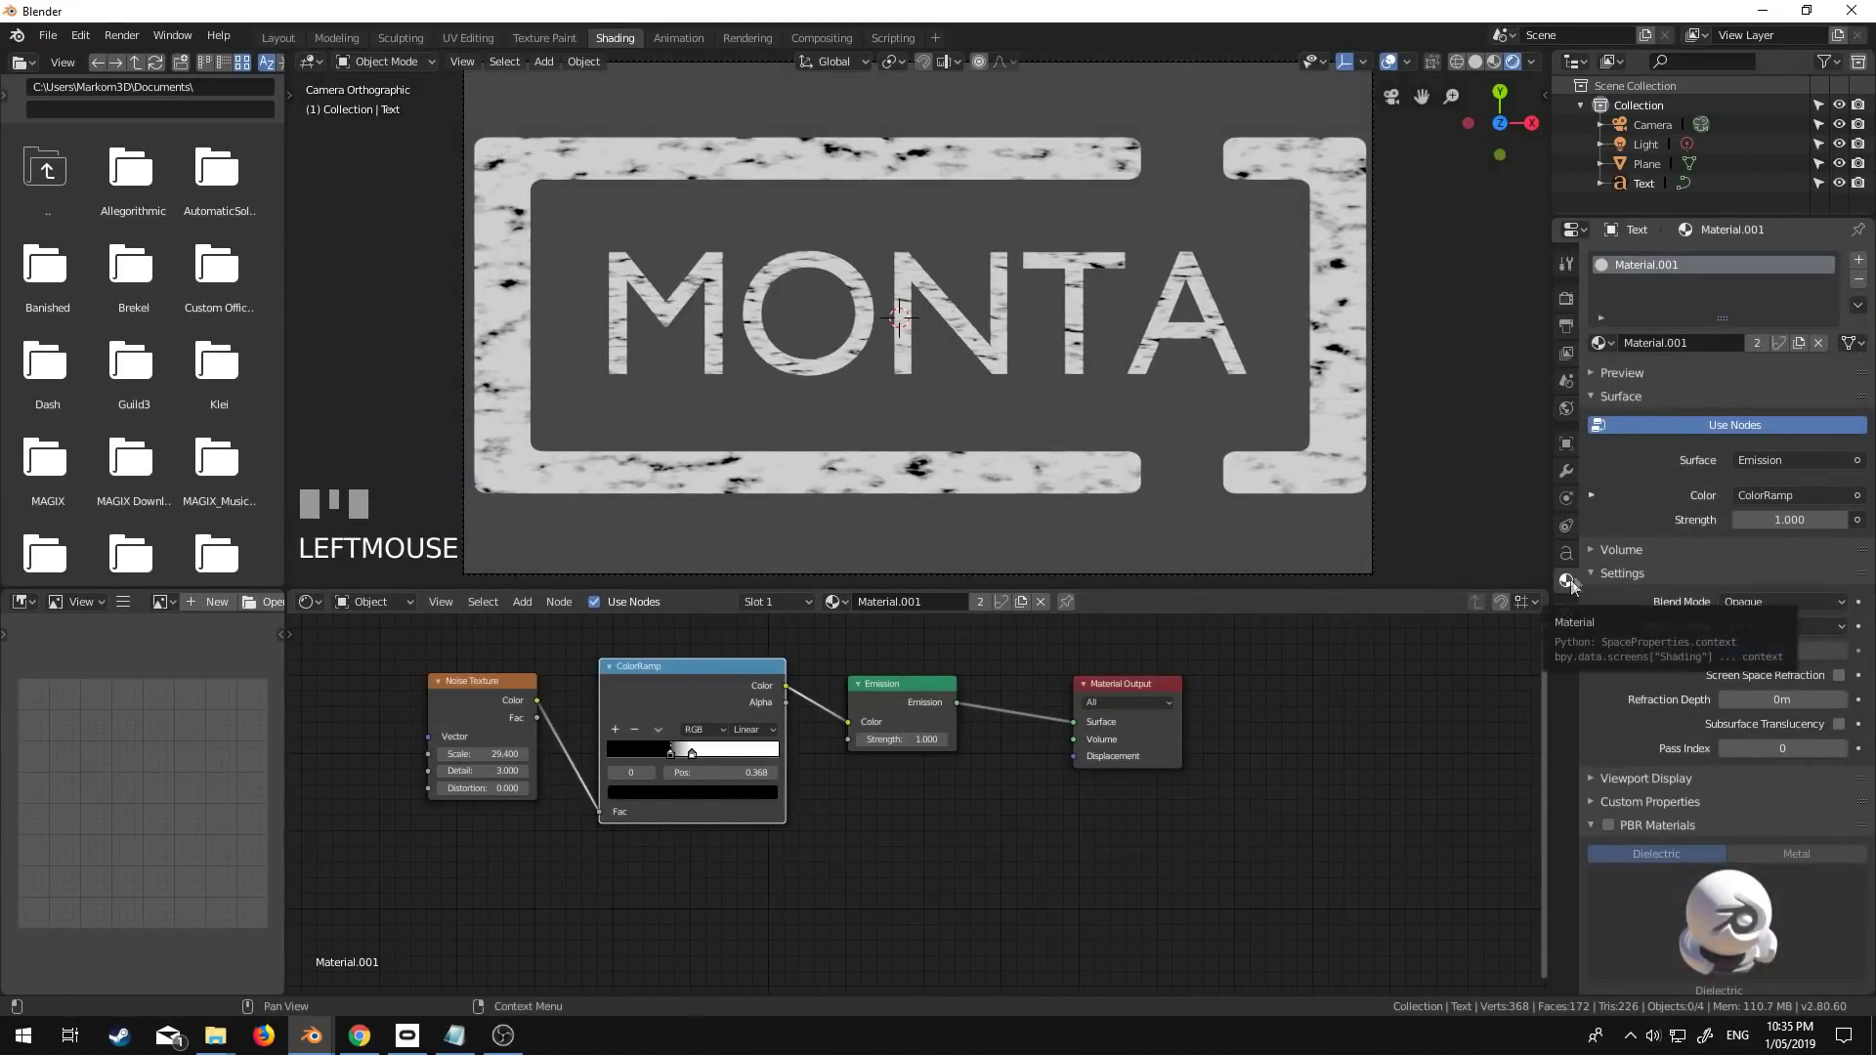
pyautogui.click(1749, 602)
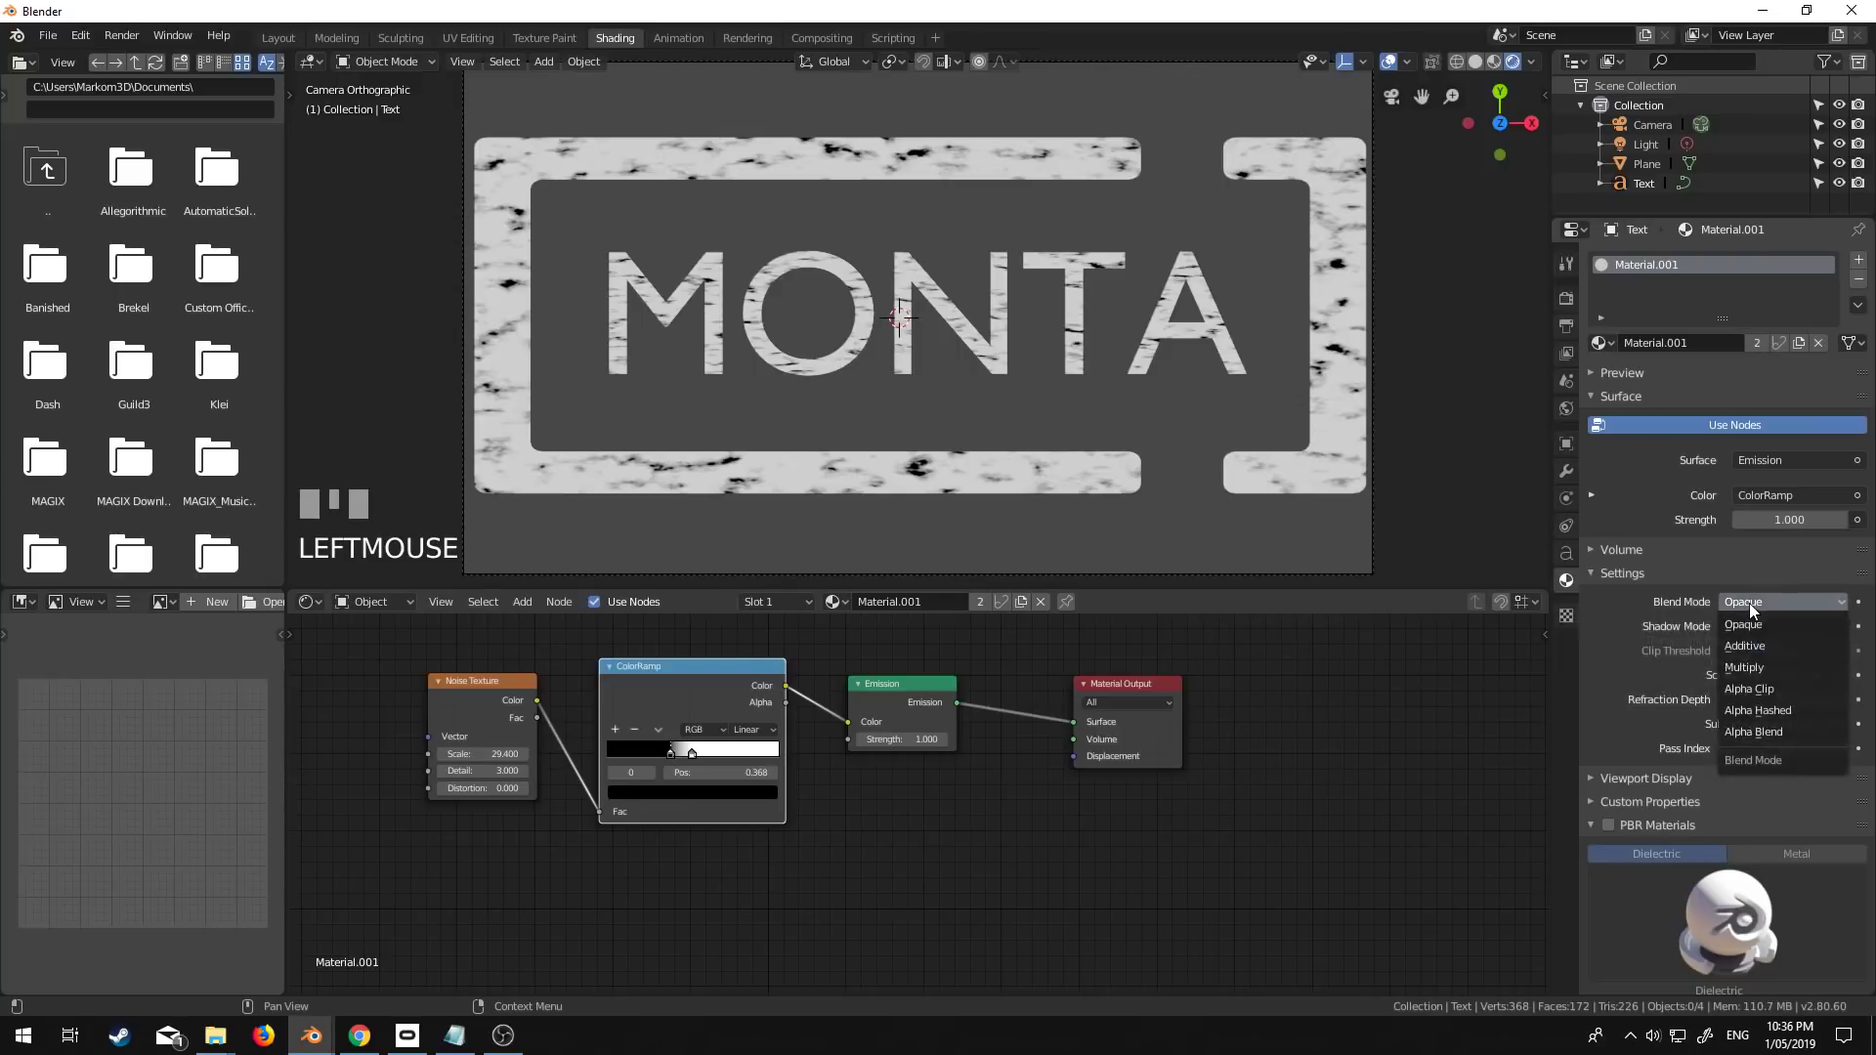
pyautogui.click(1762, 690)
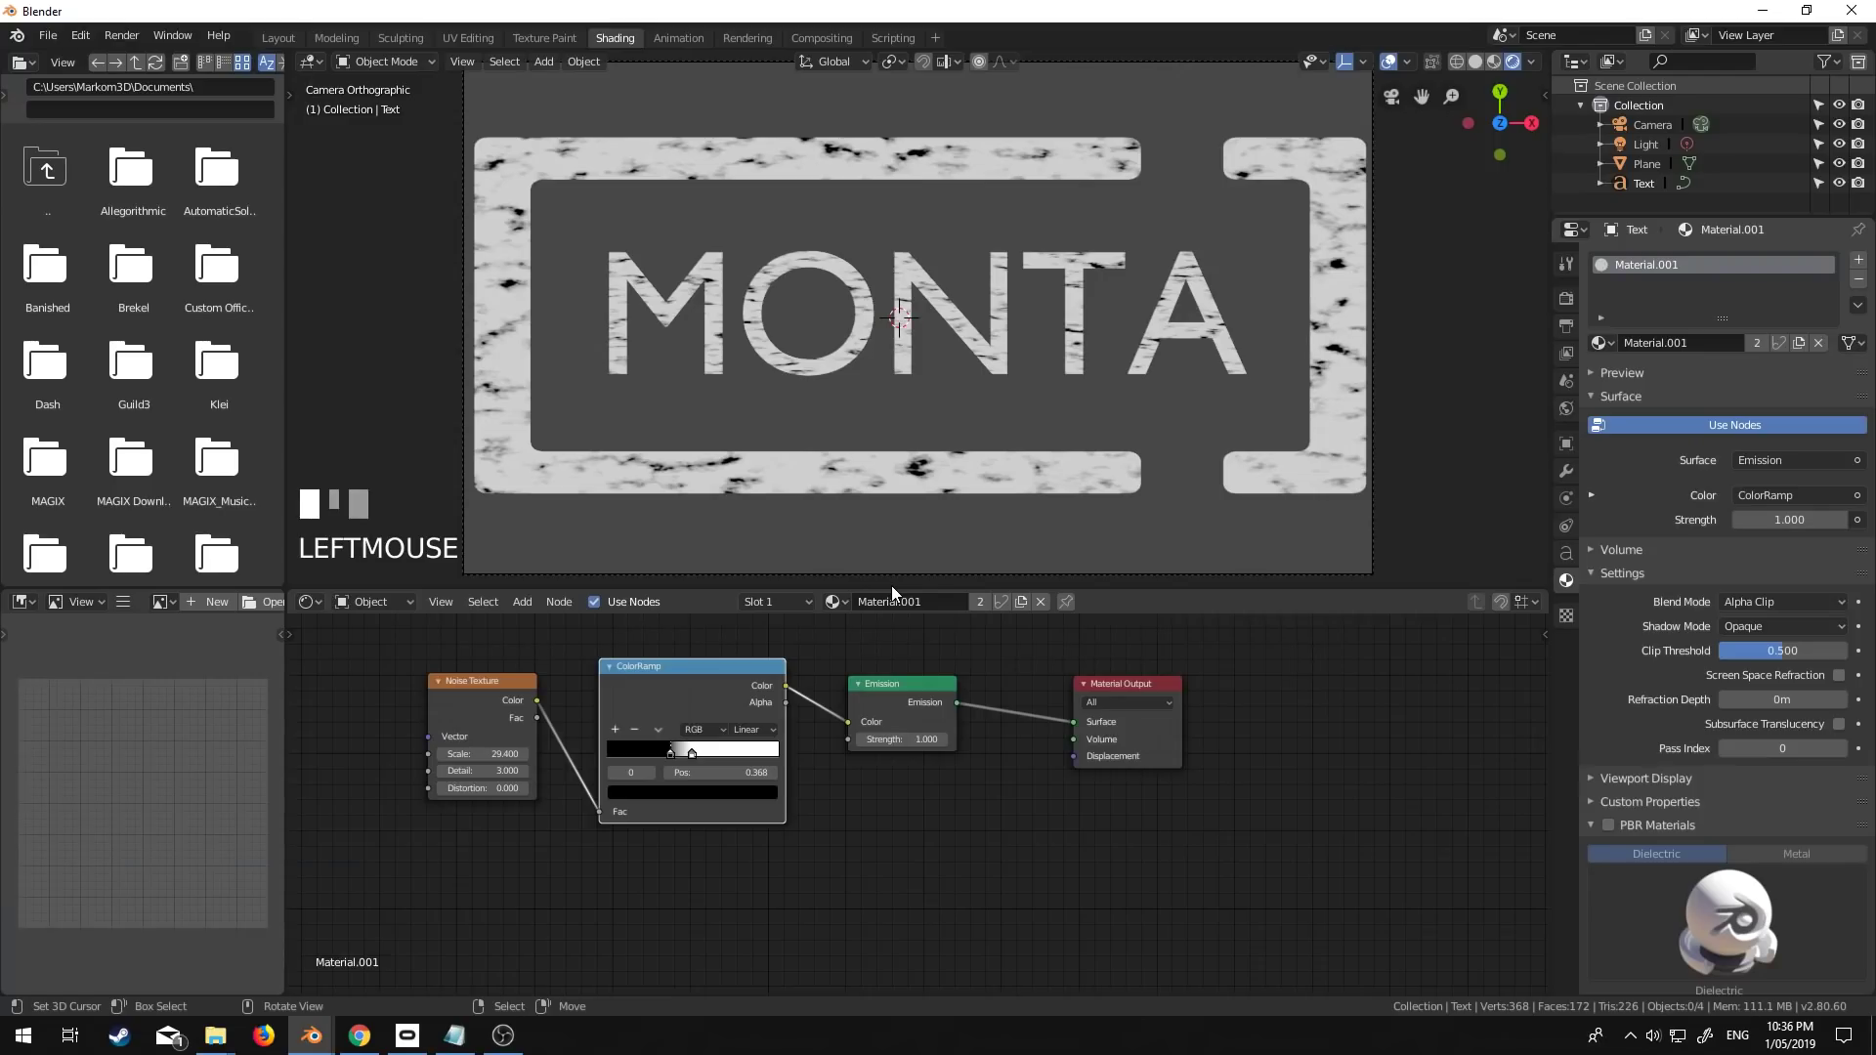
# Set the black ColorRamp stop's Alpha to 0 and render the decal again
pyautogui.click(666, 792)
pyautogui.moveTo(708, 771); pyautogui.dragTo(615, 777)
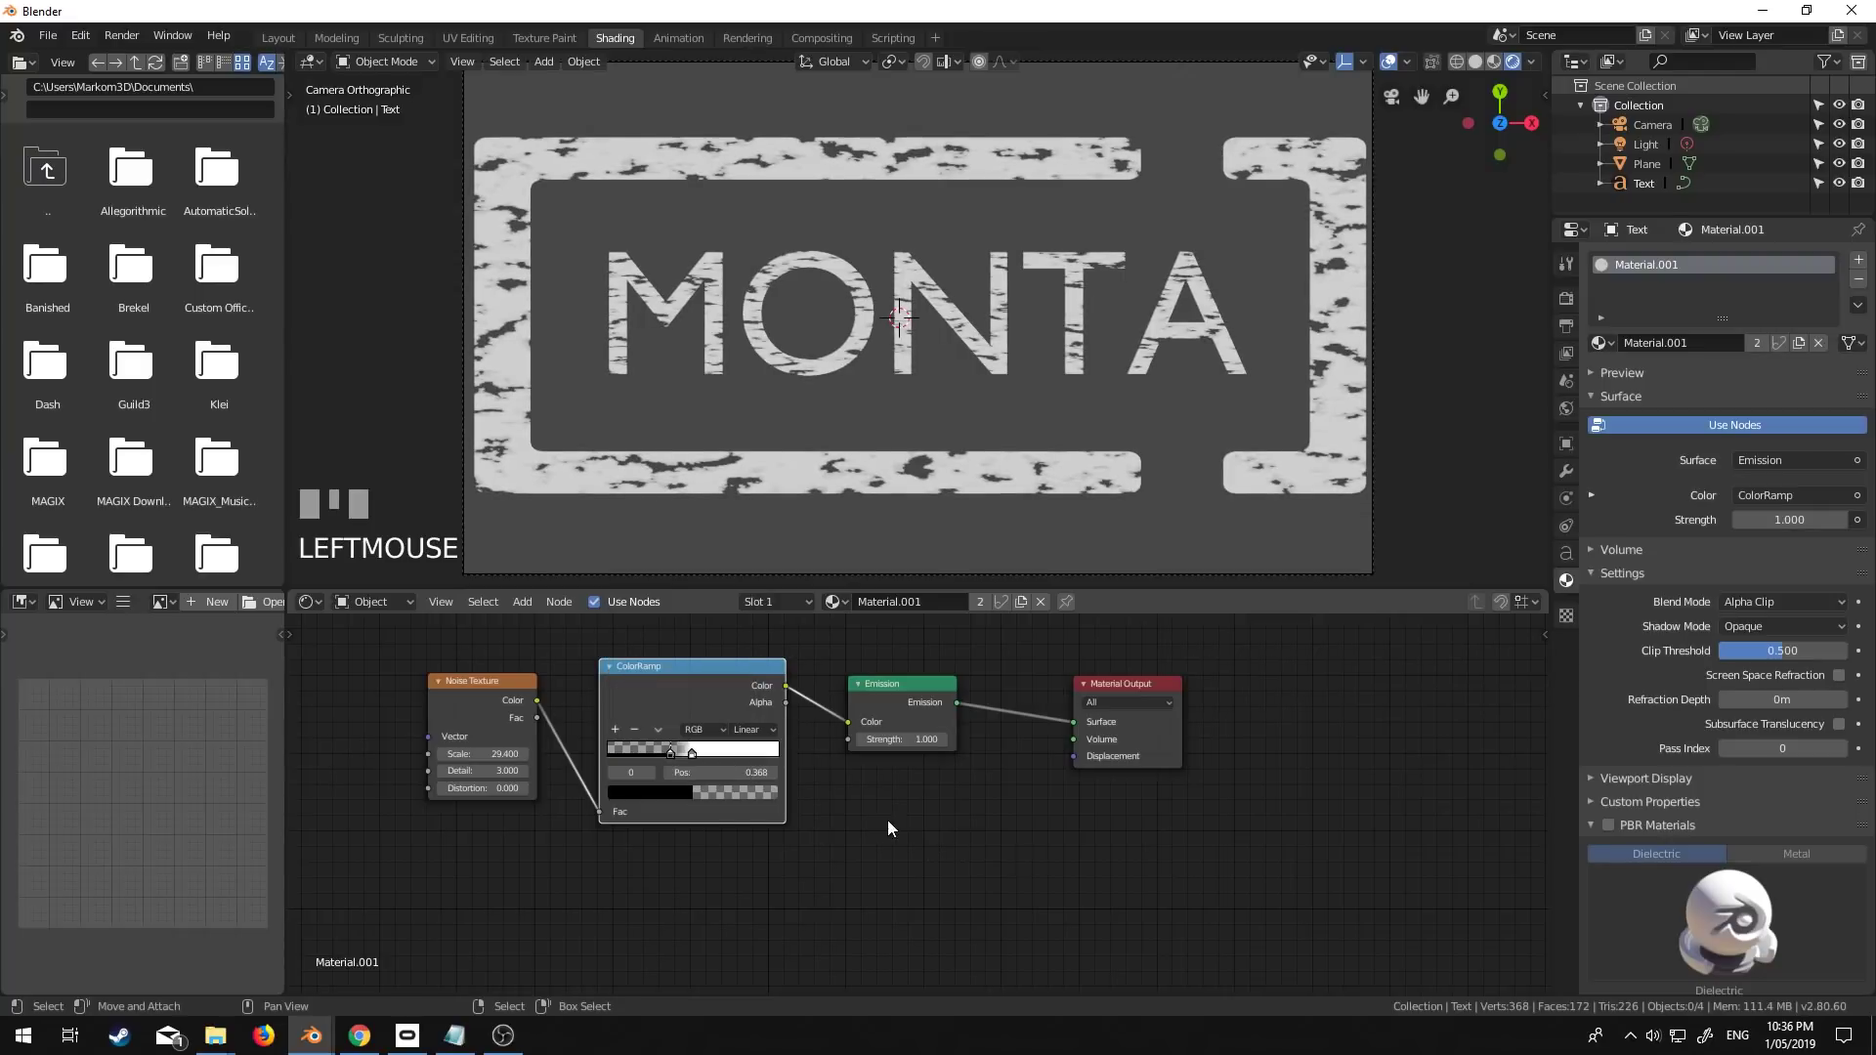
pyautogui.press('F12')
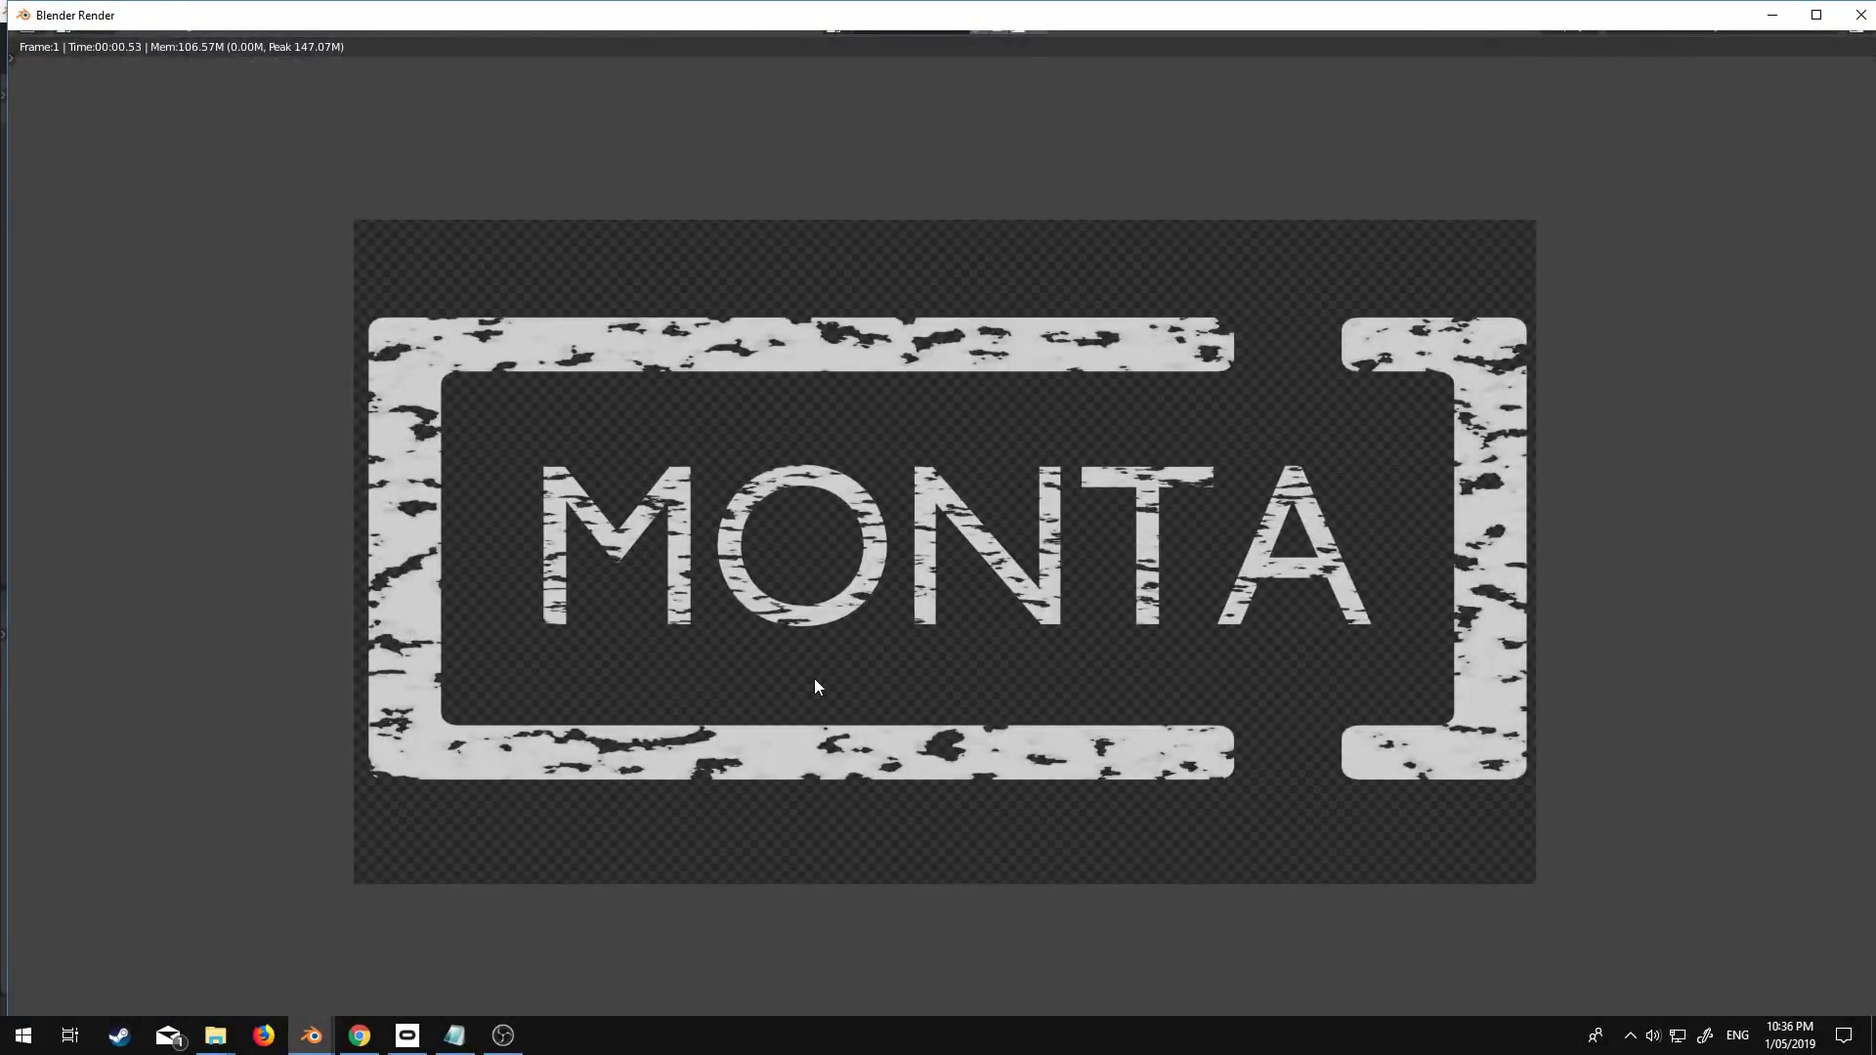
# Zoom into the render result to inspect MONTA's worn frame and see-through holes
pyautogui.scroll(2, 817, 687)
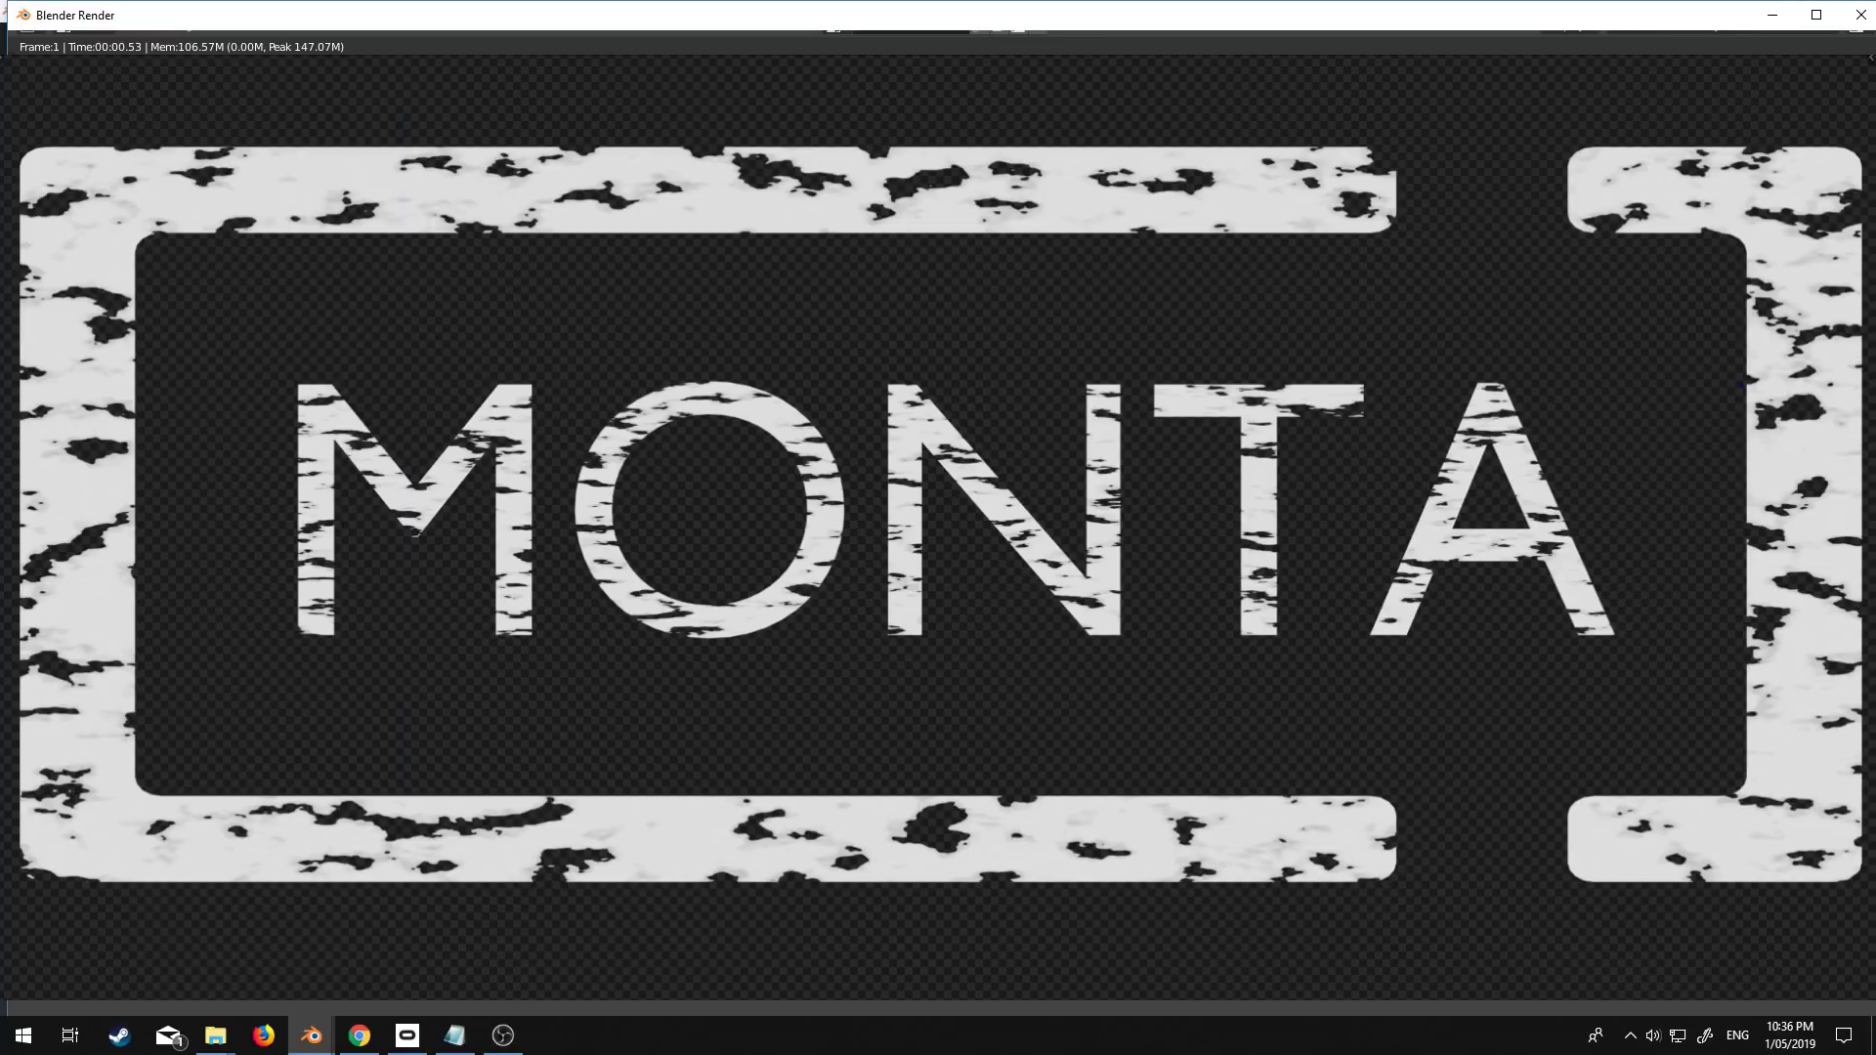